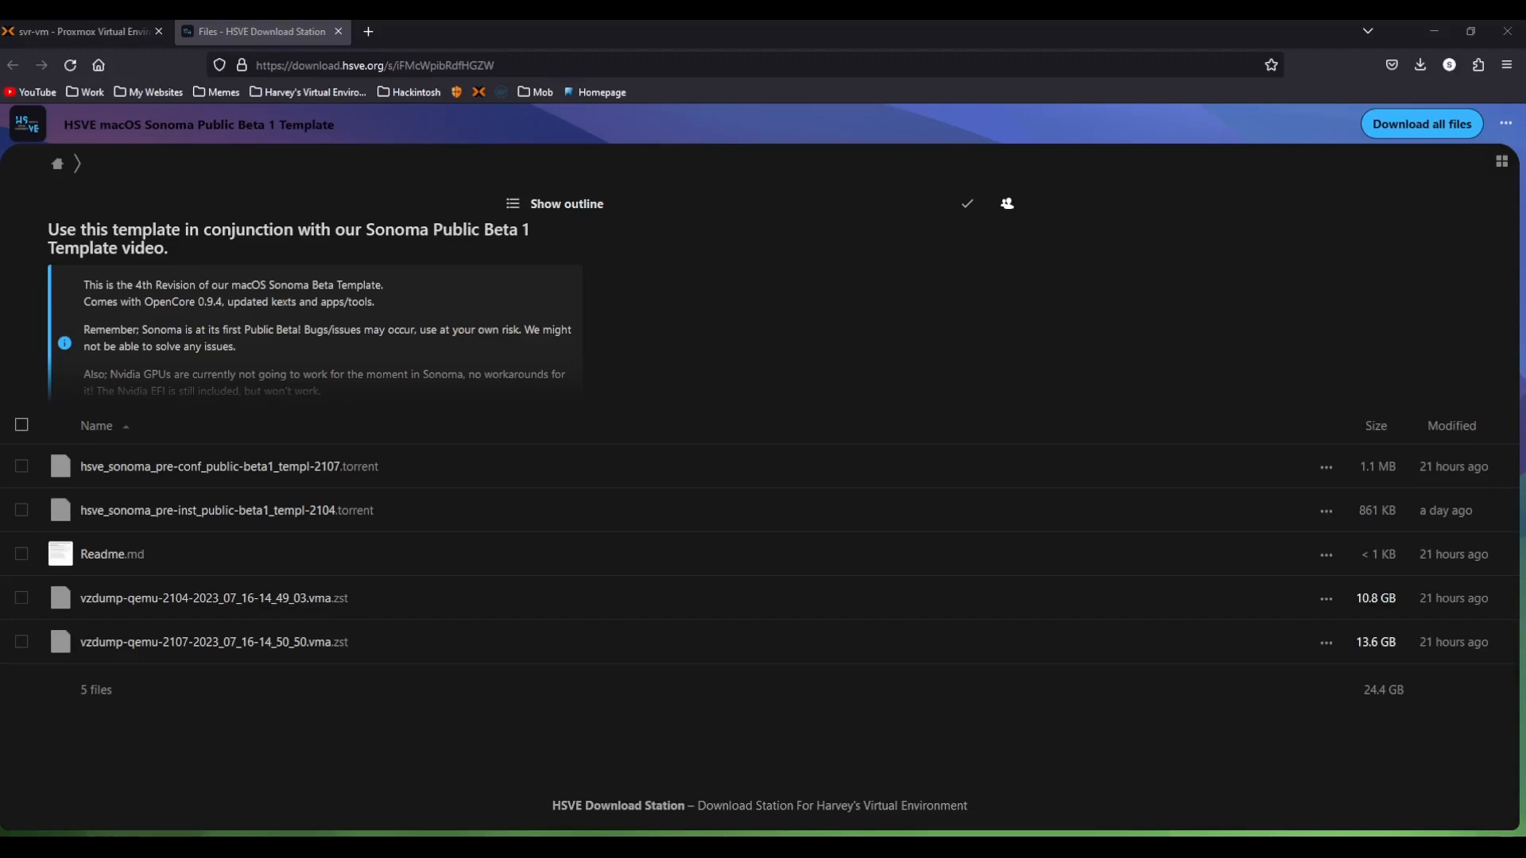
Read the template notes and download the vzdump-qemu-2104-2023_07_16-14_49_03.vma.zst file.
scroll(555, 274, down, 3)
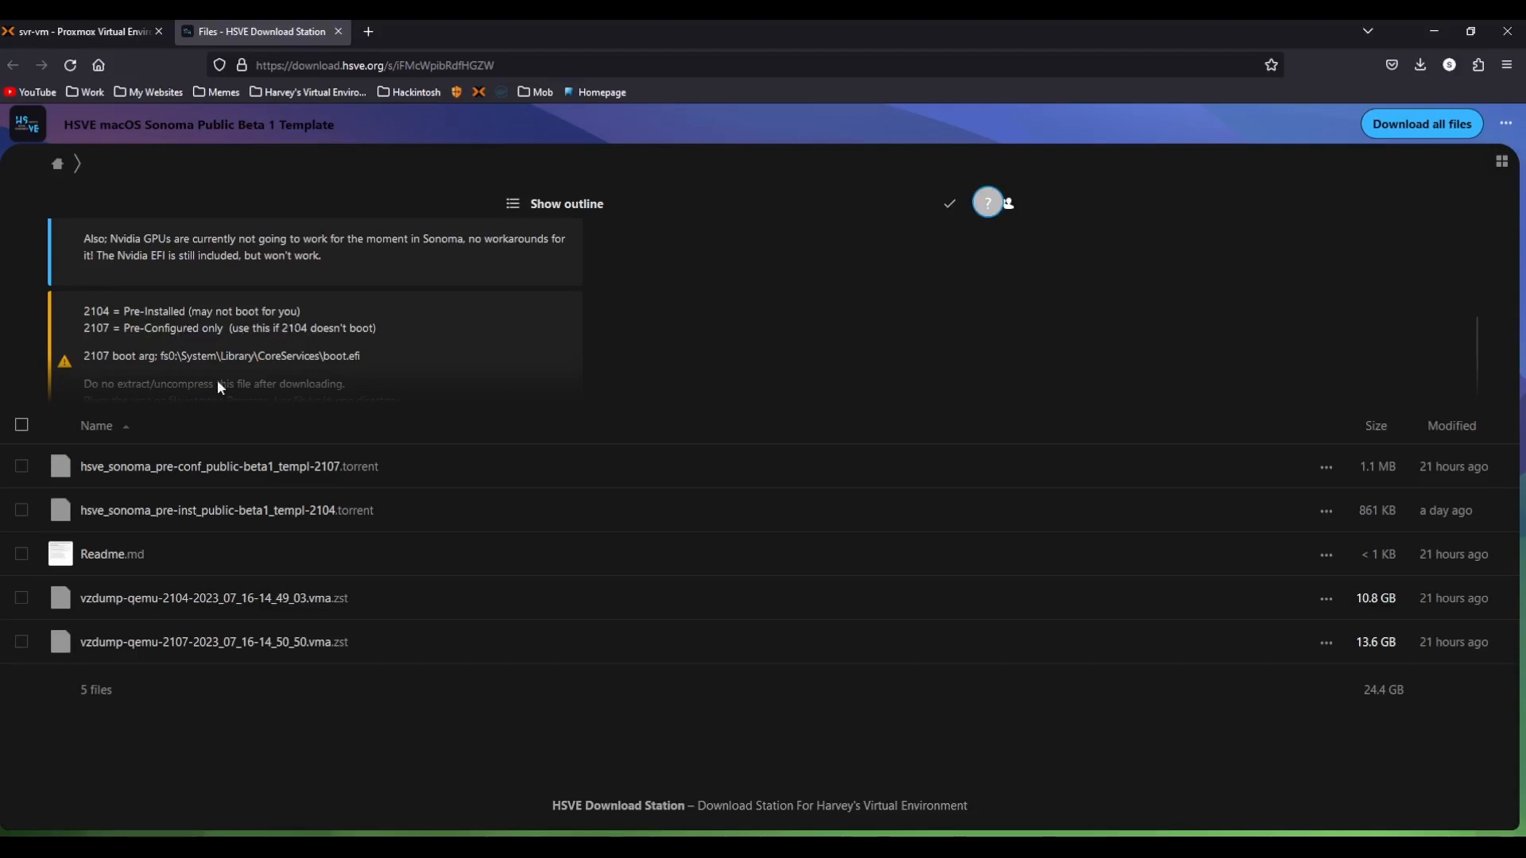
scroll(220, 388, up, 1)
scroll(194, 388, down, 1)
click(560, 376)
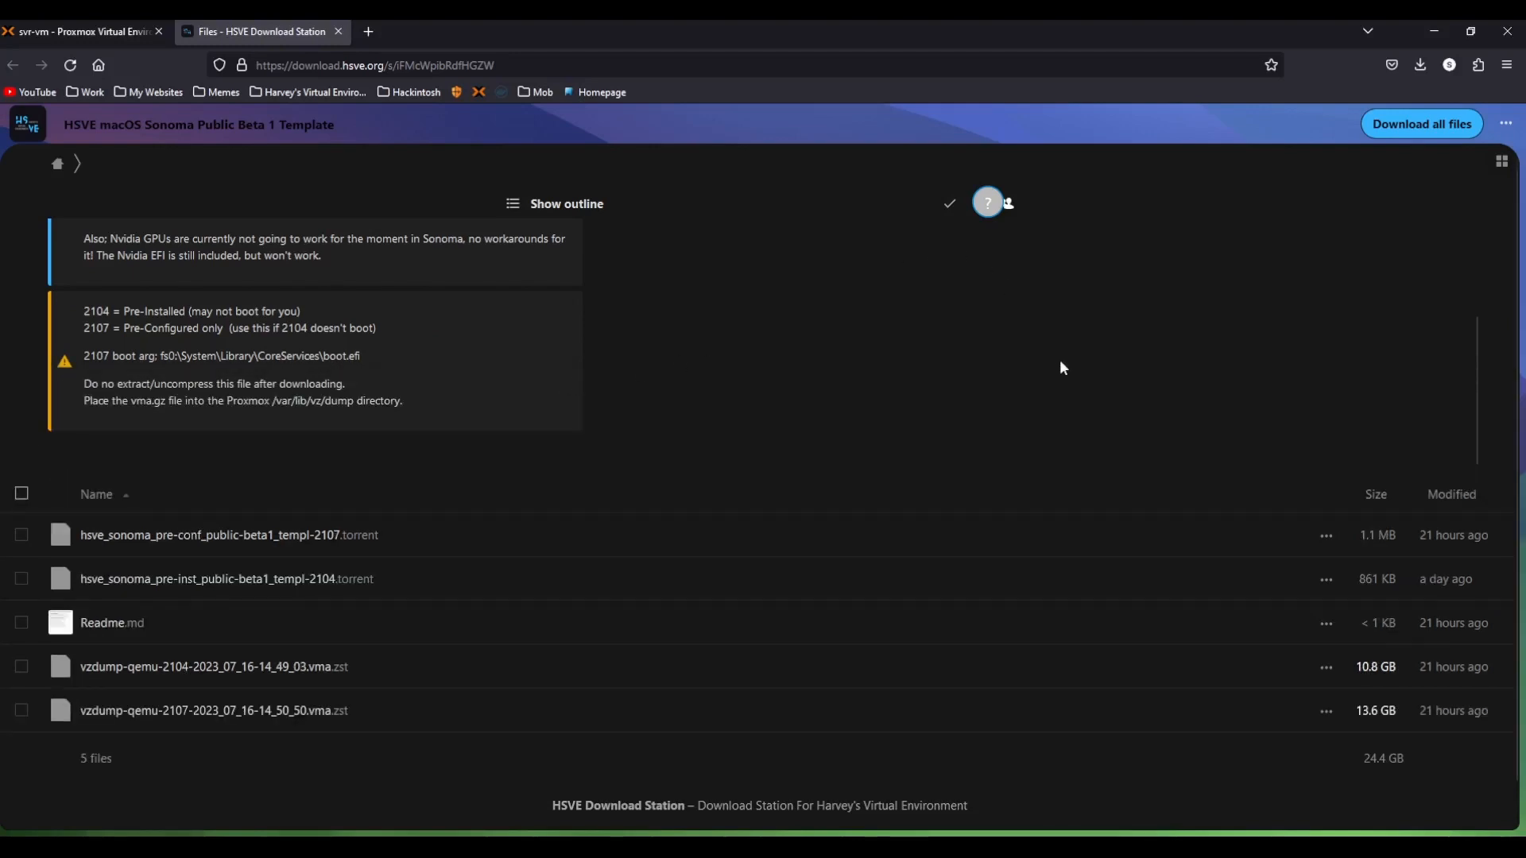
scroll(994, 579, down, 1)
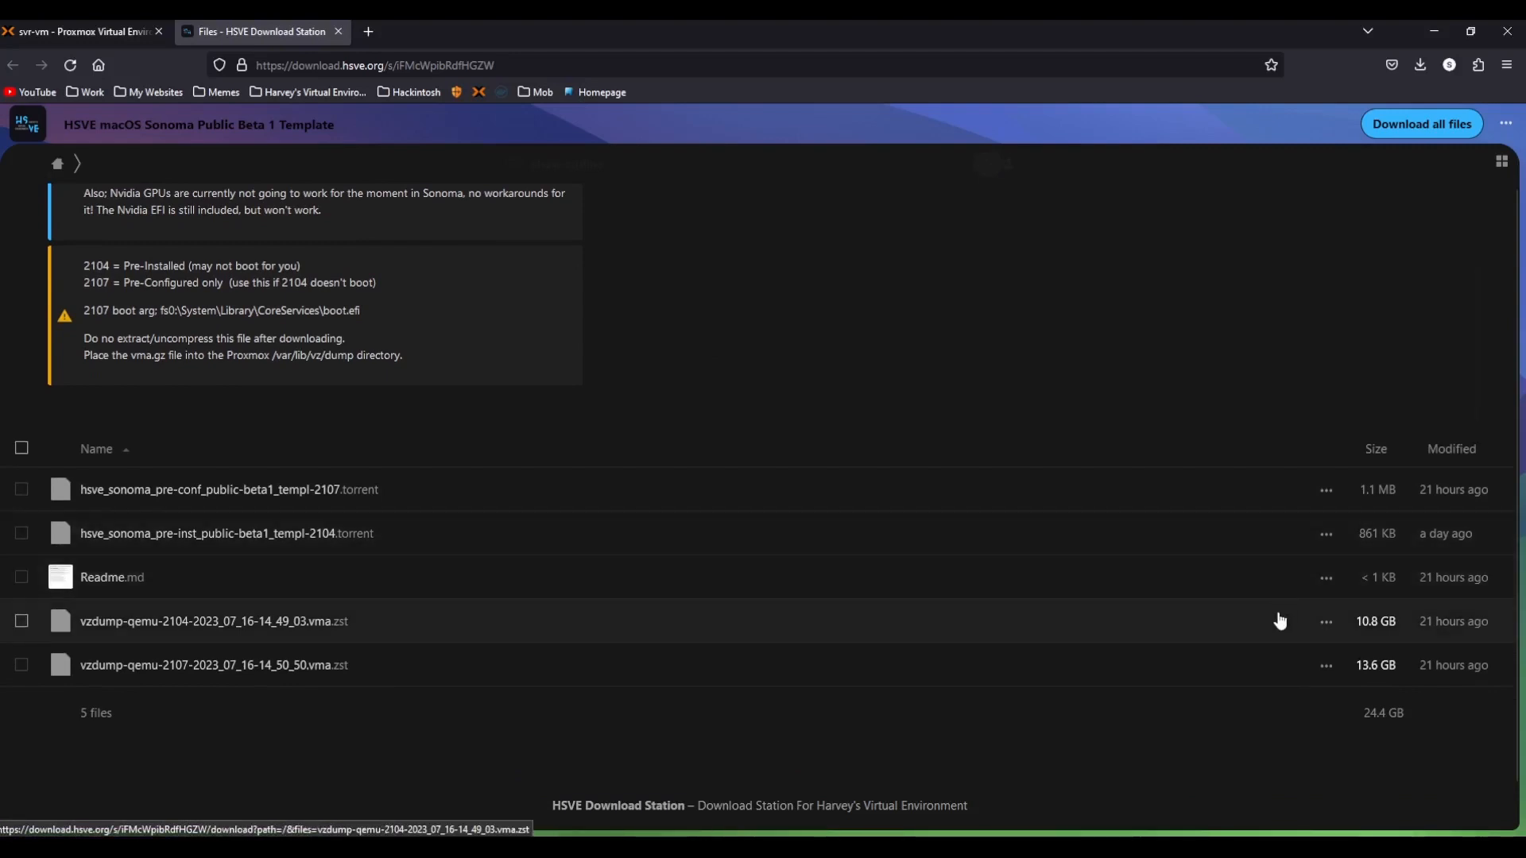
click(1327, 622)
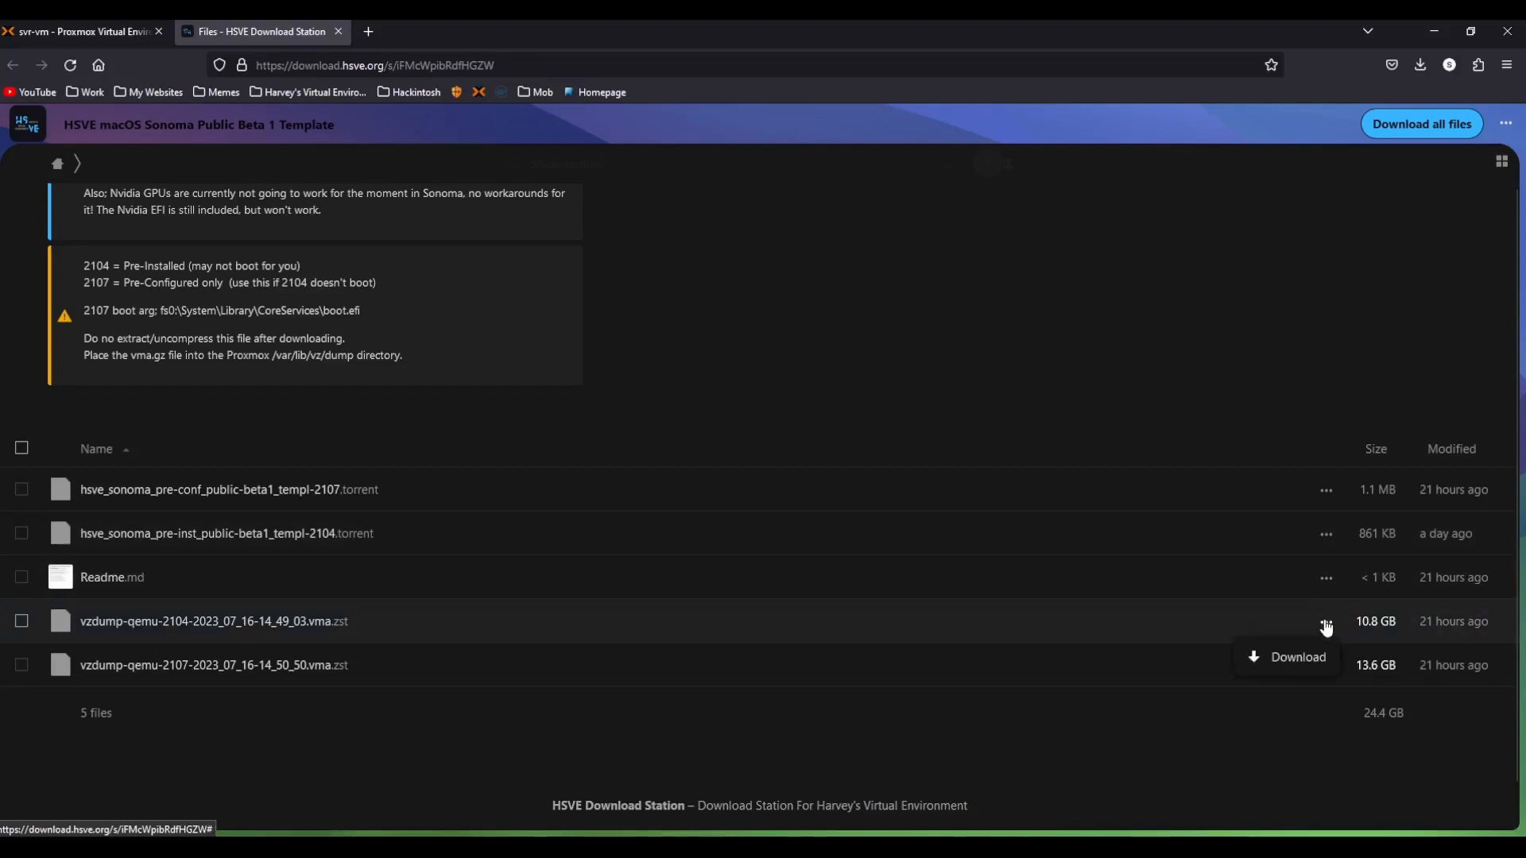
click(1281, 659)
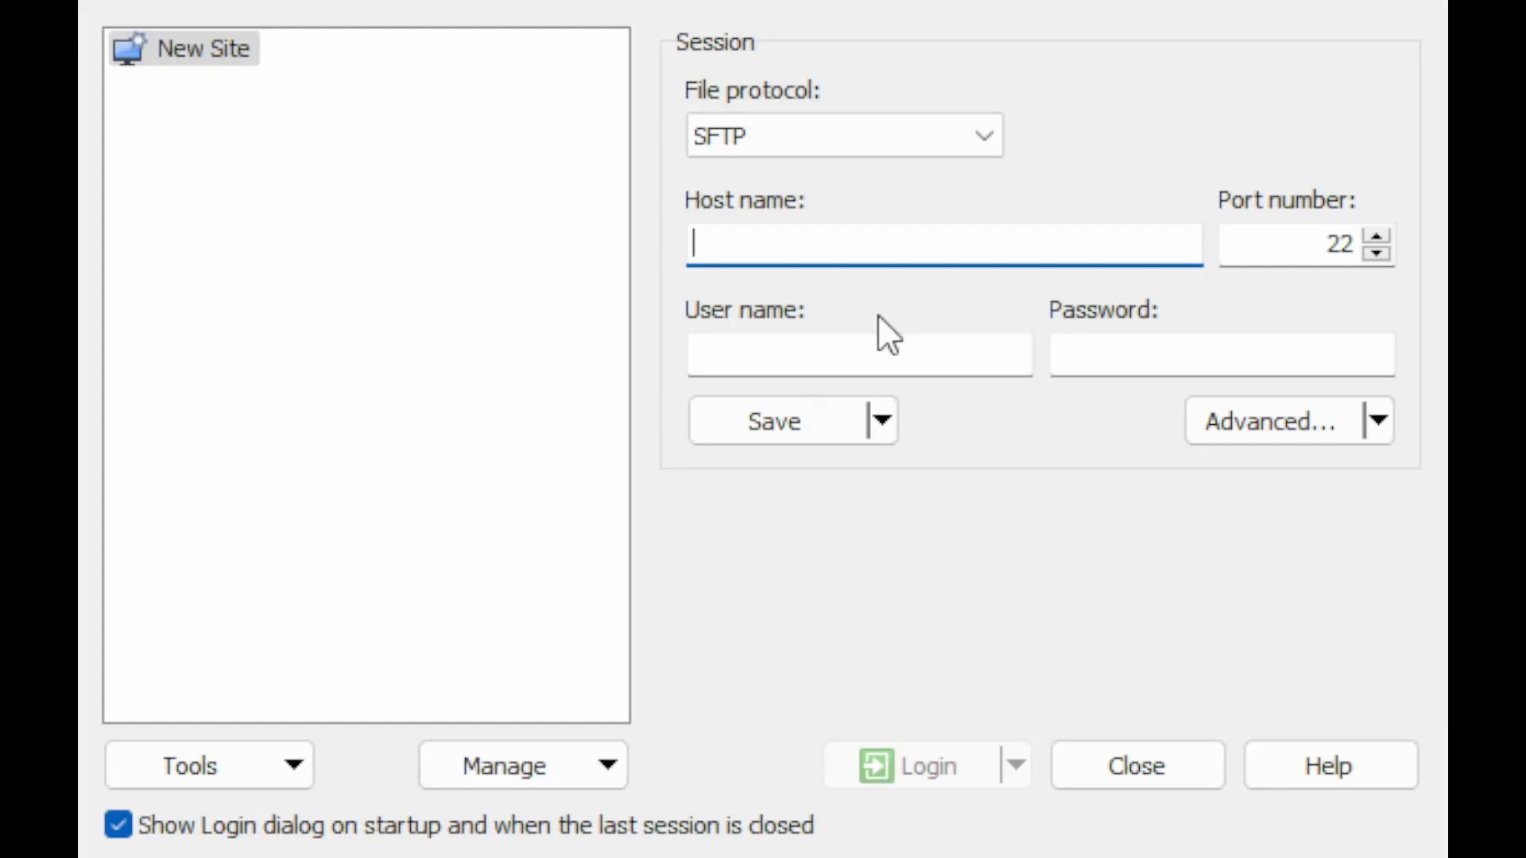
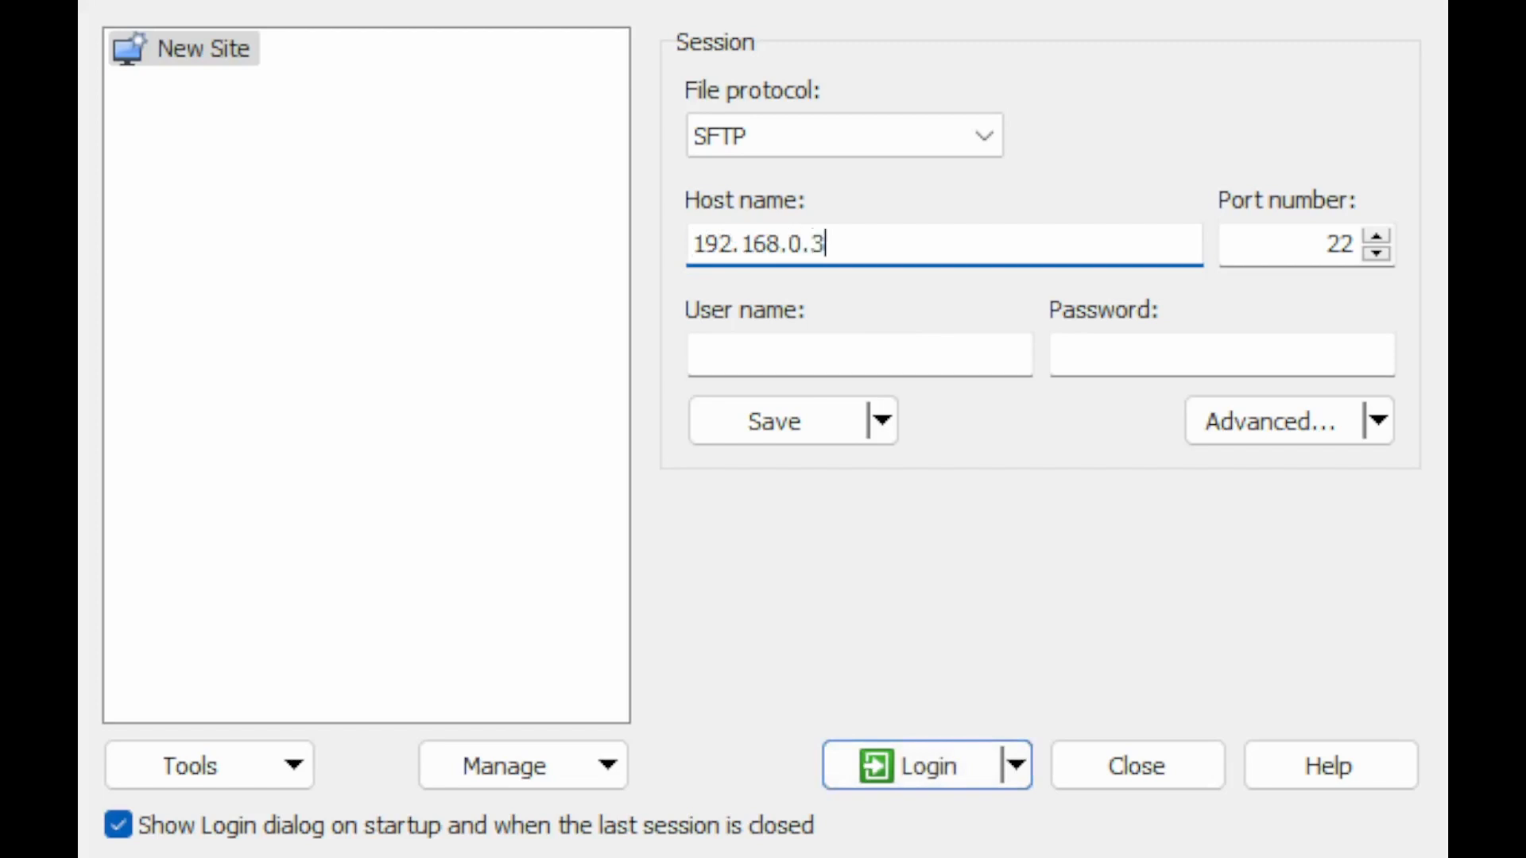
Log in over SFTP to host 192.168.0.35 on port 22 as root with the account password.
key(Tab)
key(Tab)
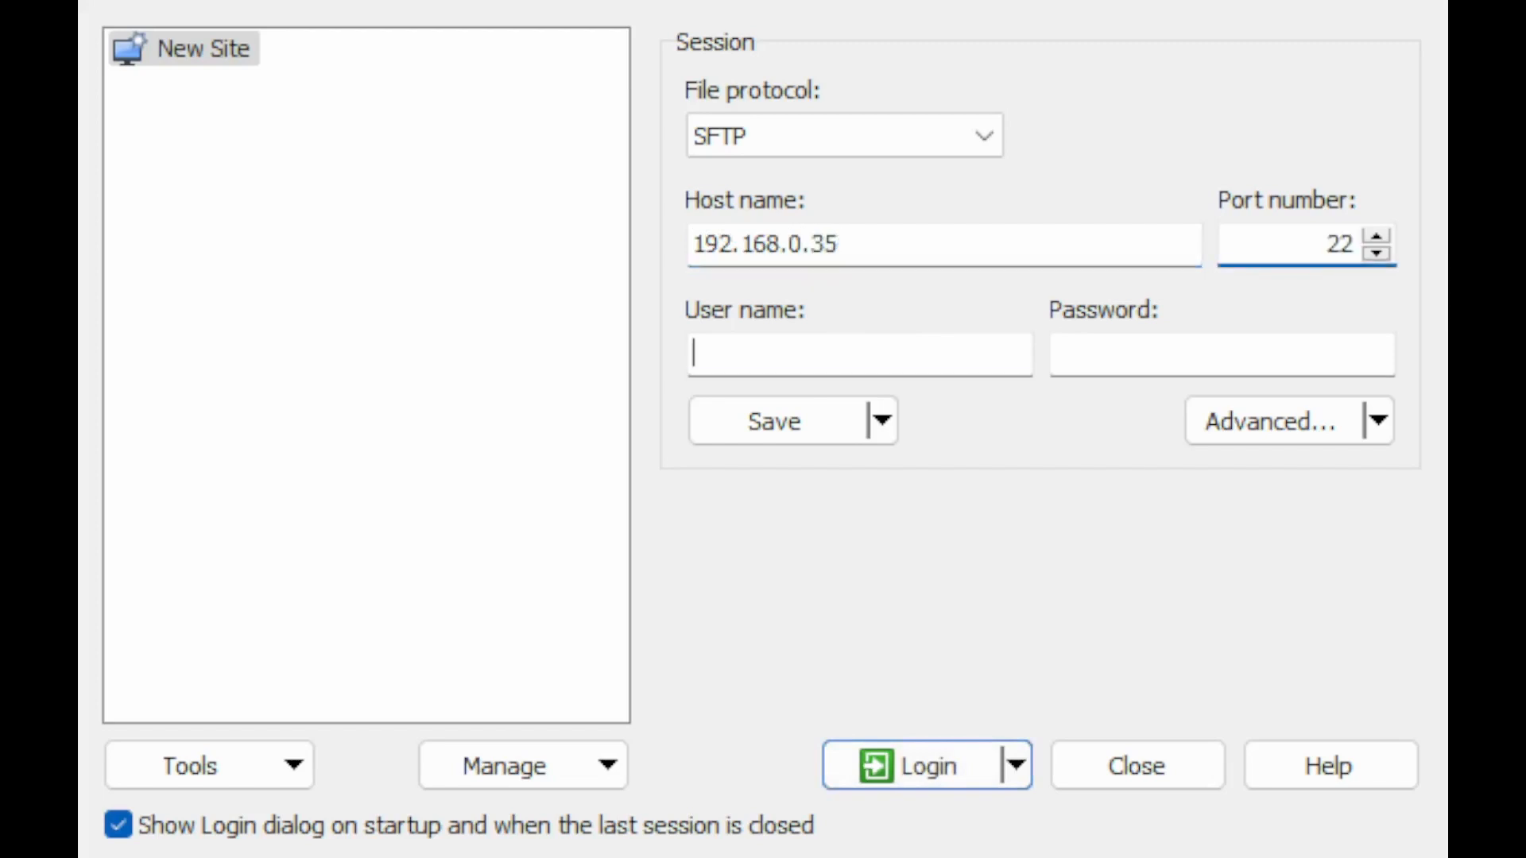
key(Tab)
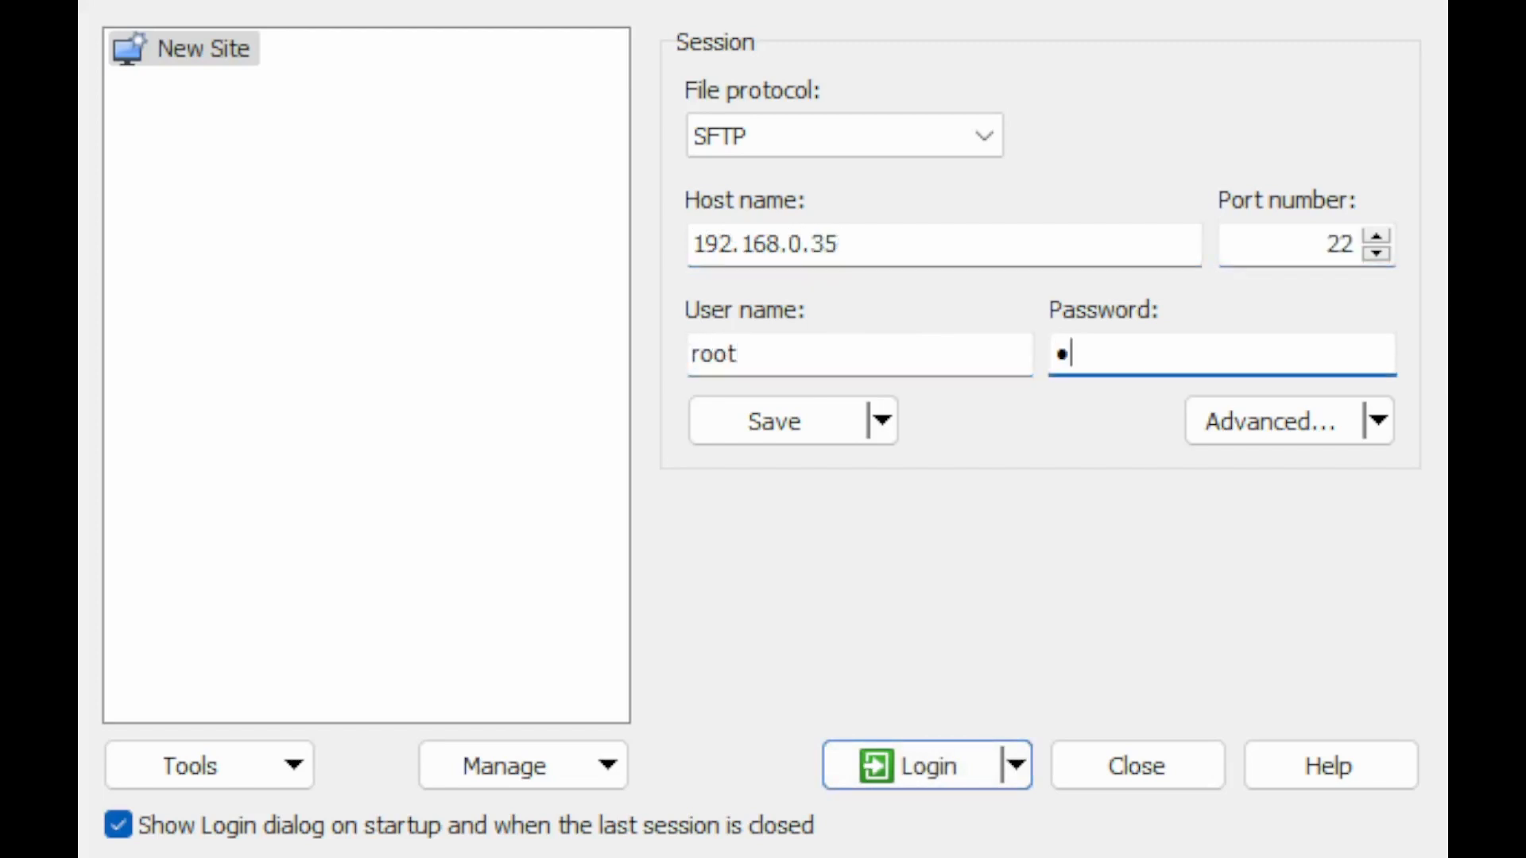
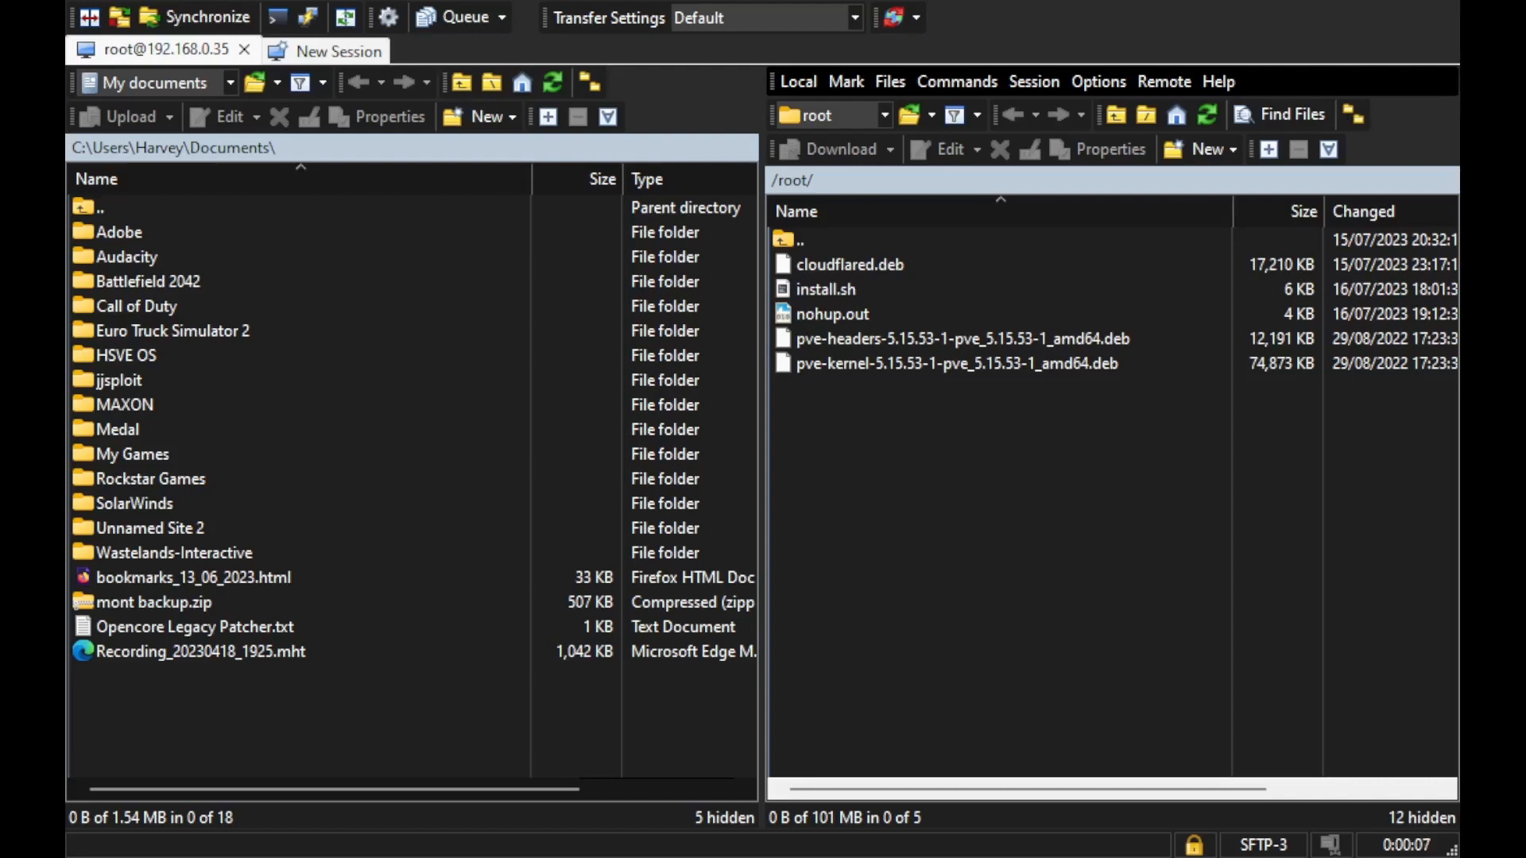
key(Tab)
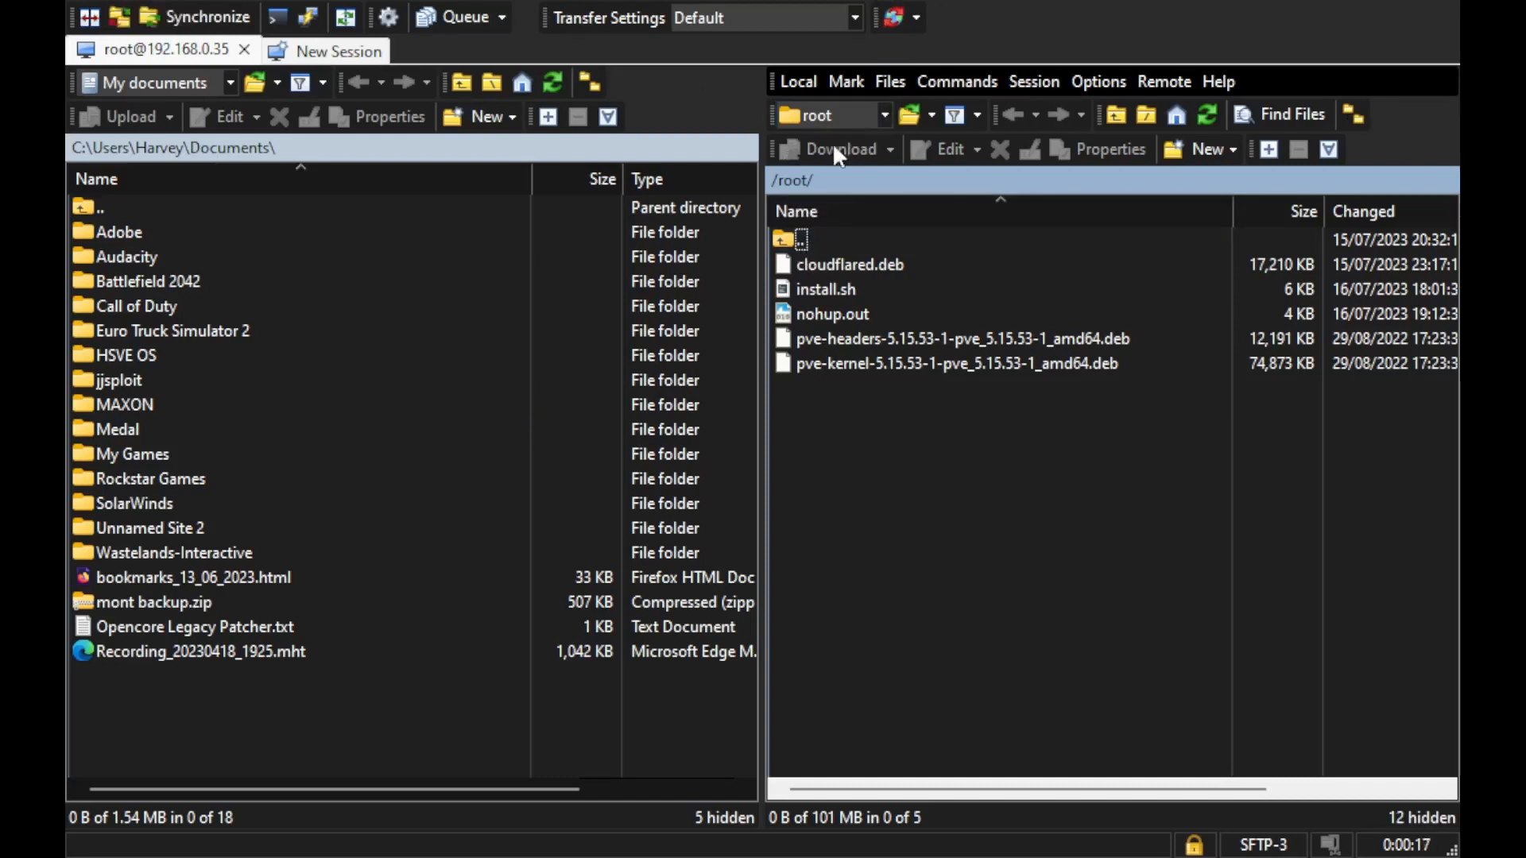
Navigate the remote pane to the /var/lib/vz/dump/ folder.
double_click(790, 241)
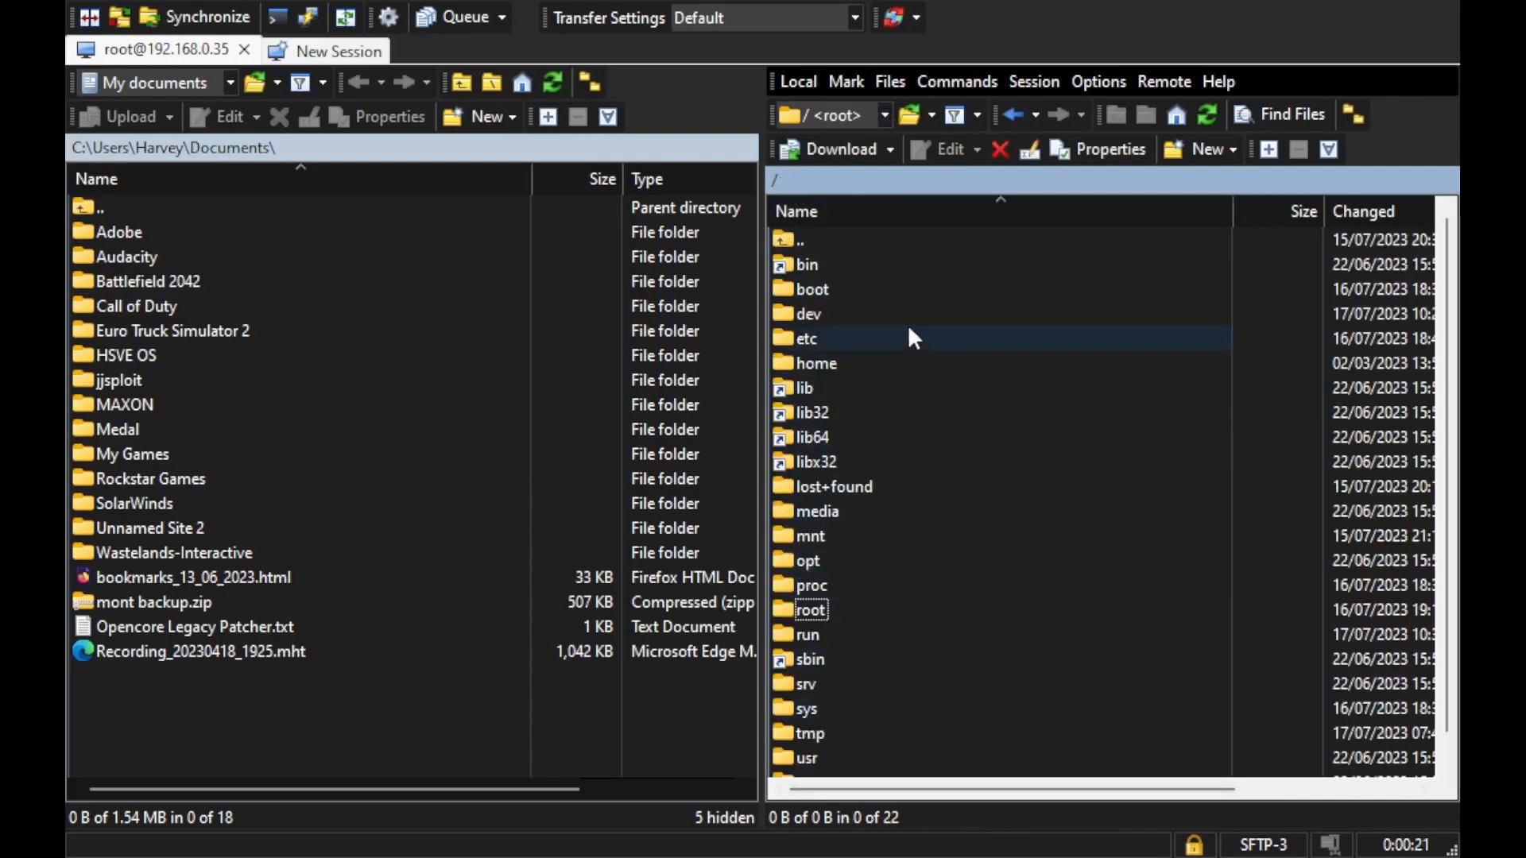
scroll(907, 324, down, 1)
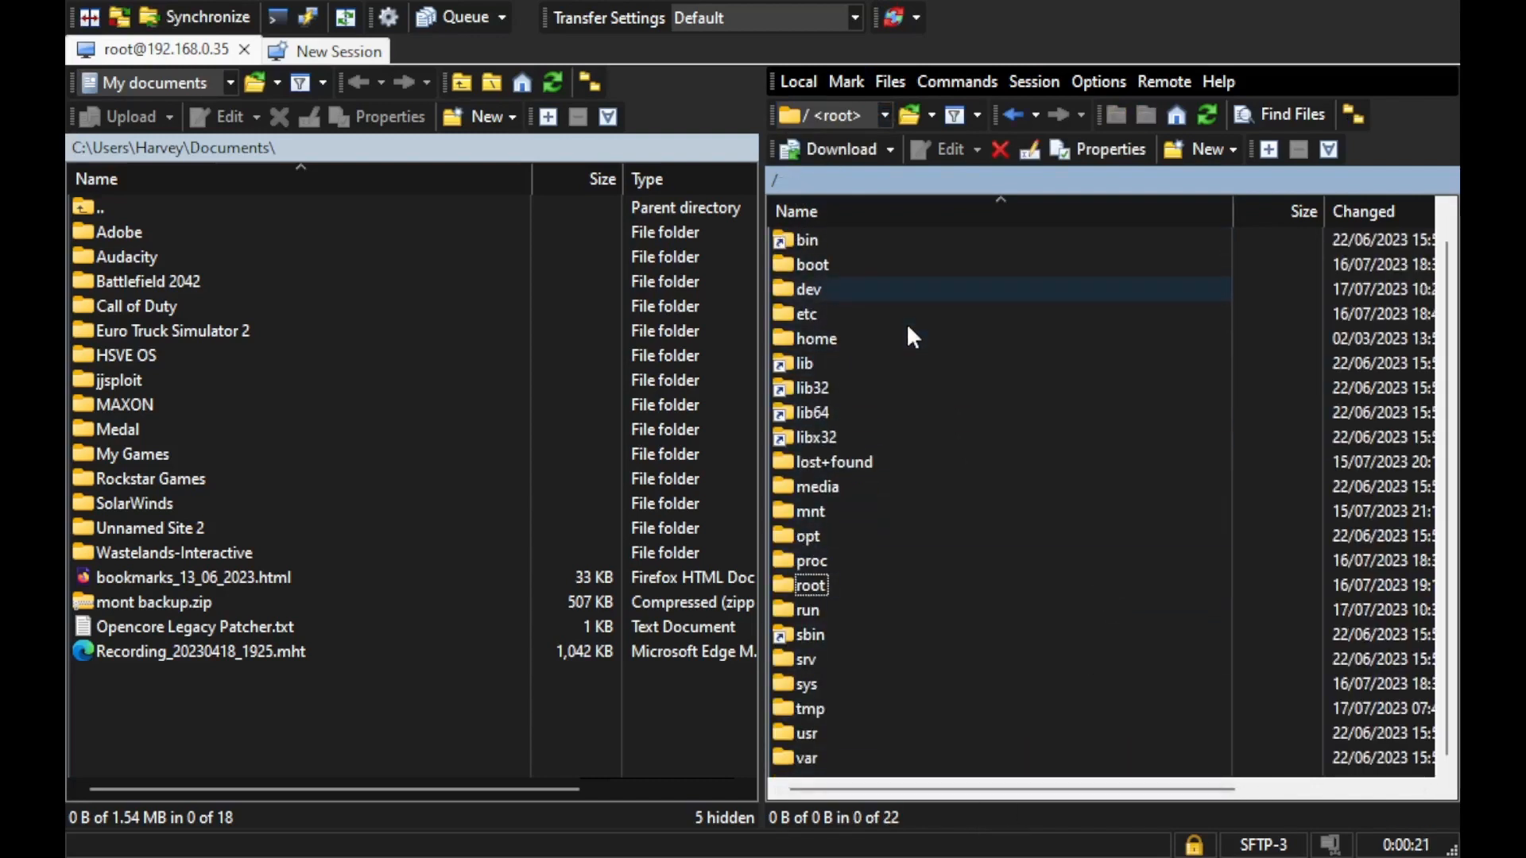
double_click(807, 759)
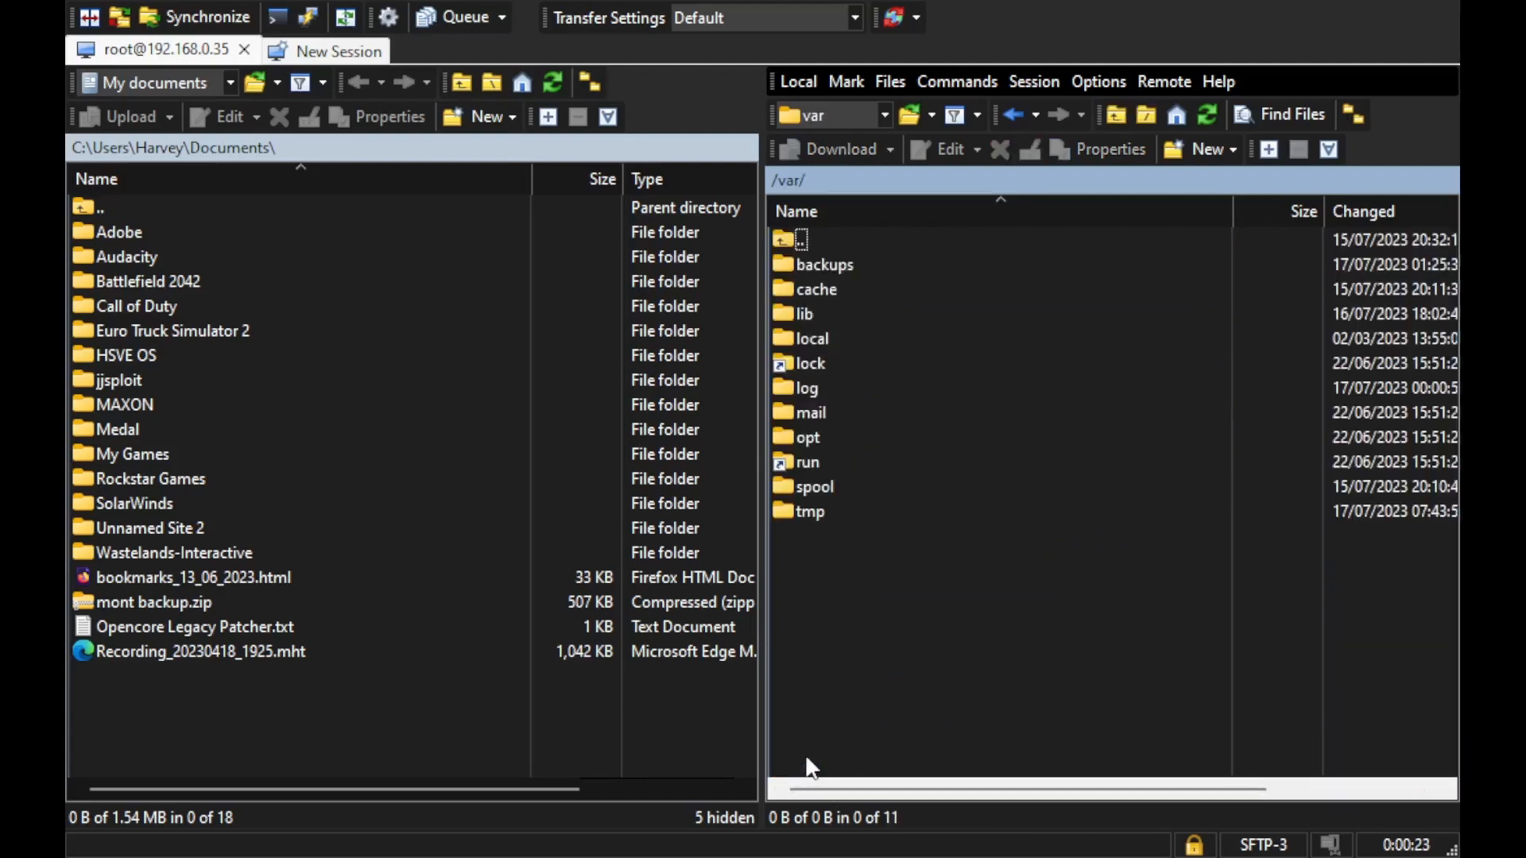
double_click(809, 313)
scroll(863, 394, down, 6)
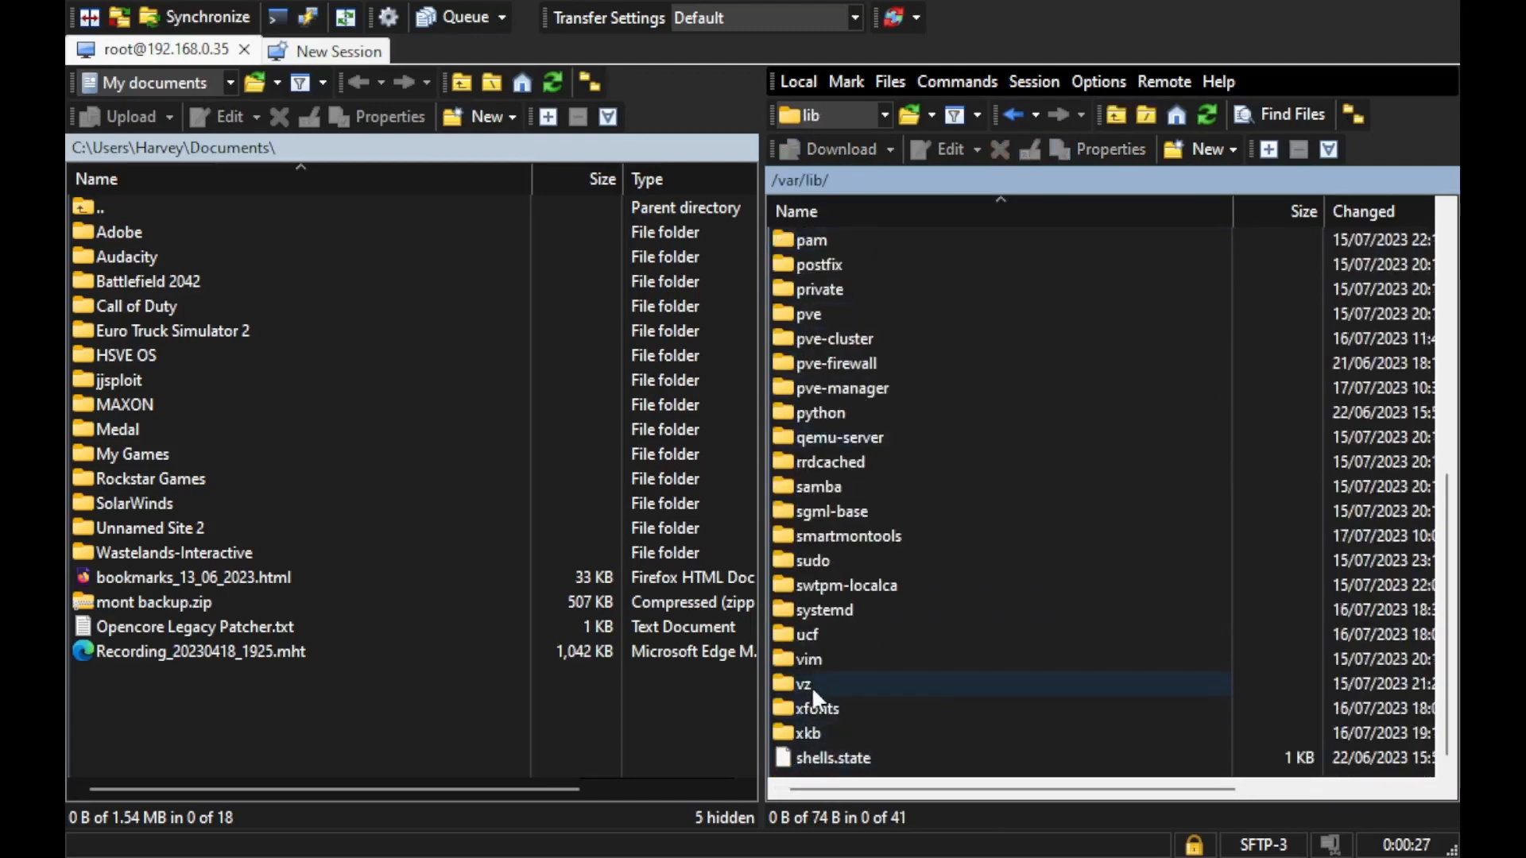
double_click(812, 683)
double_click(909, 263)
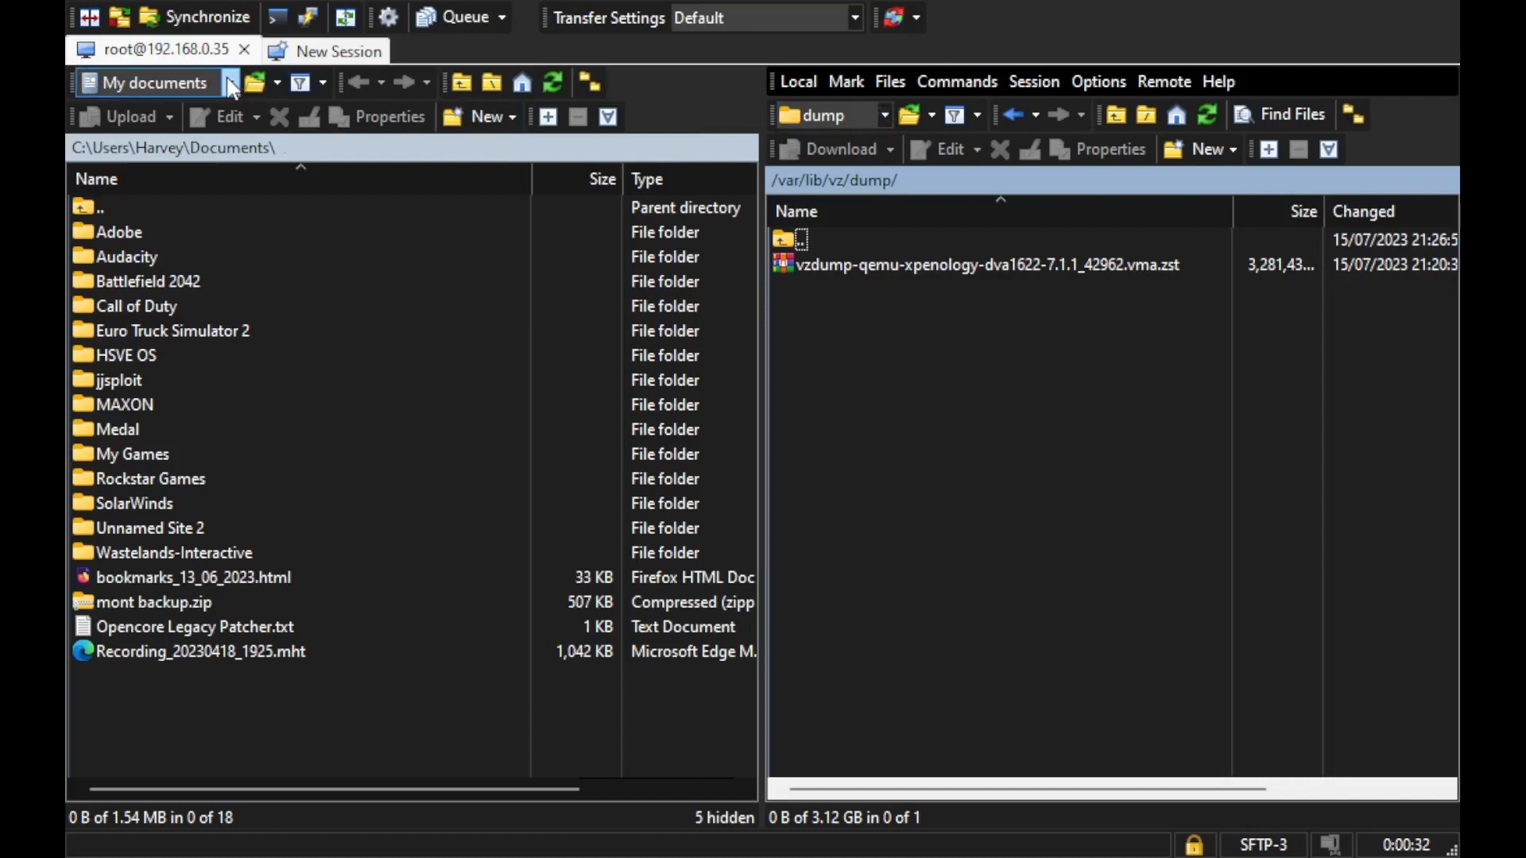
Upload vzdump-qemu-2104-2023_07_16-14_49_03.vma.zst from Downloads\Sonoma Public Beta 1 into the remote dump folder.
click(151, 189)
click(147, 188)
double_click(154, 199)
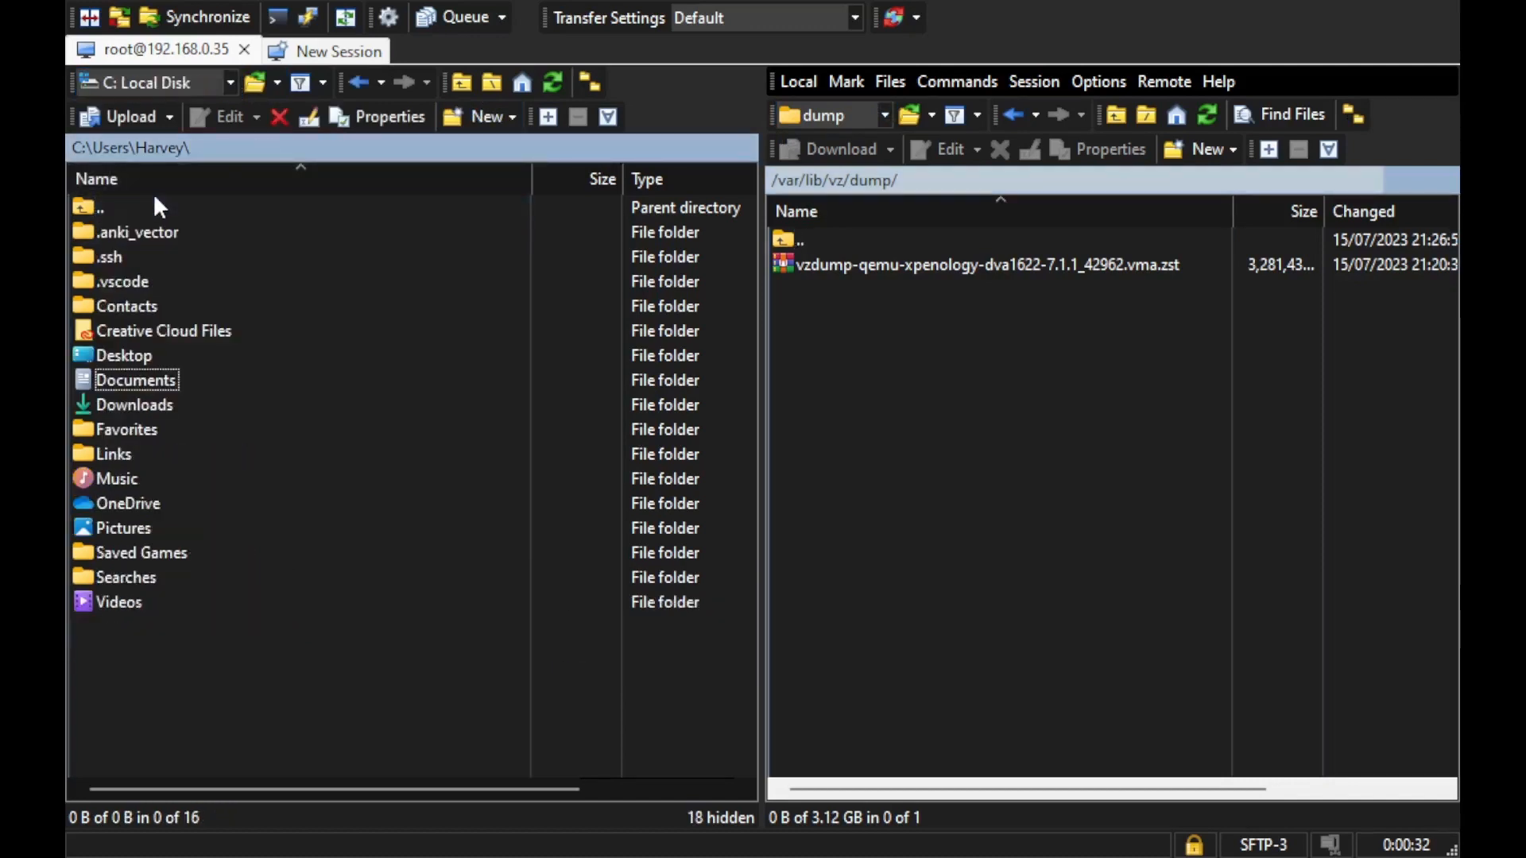
double_click(142, 404)
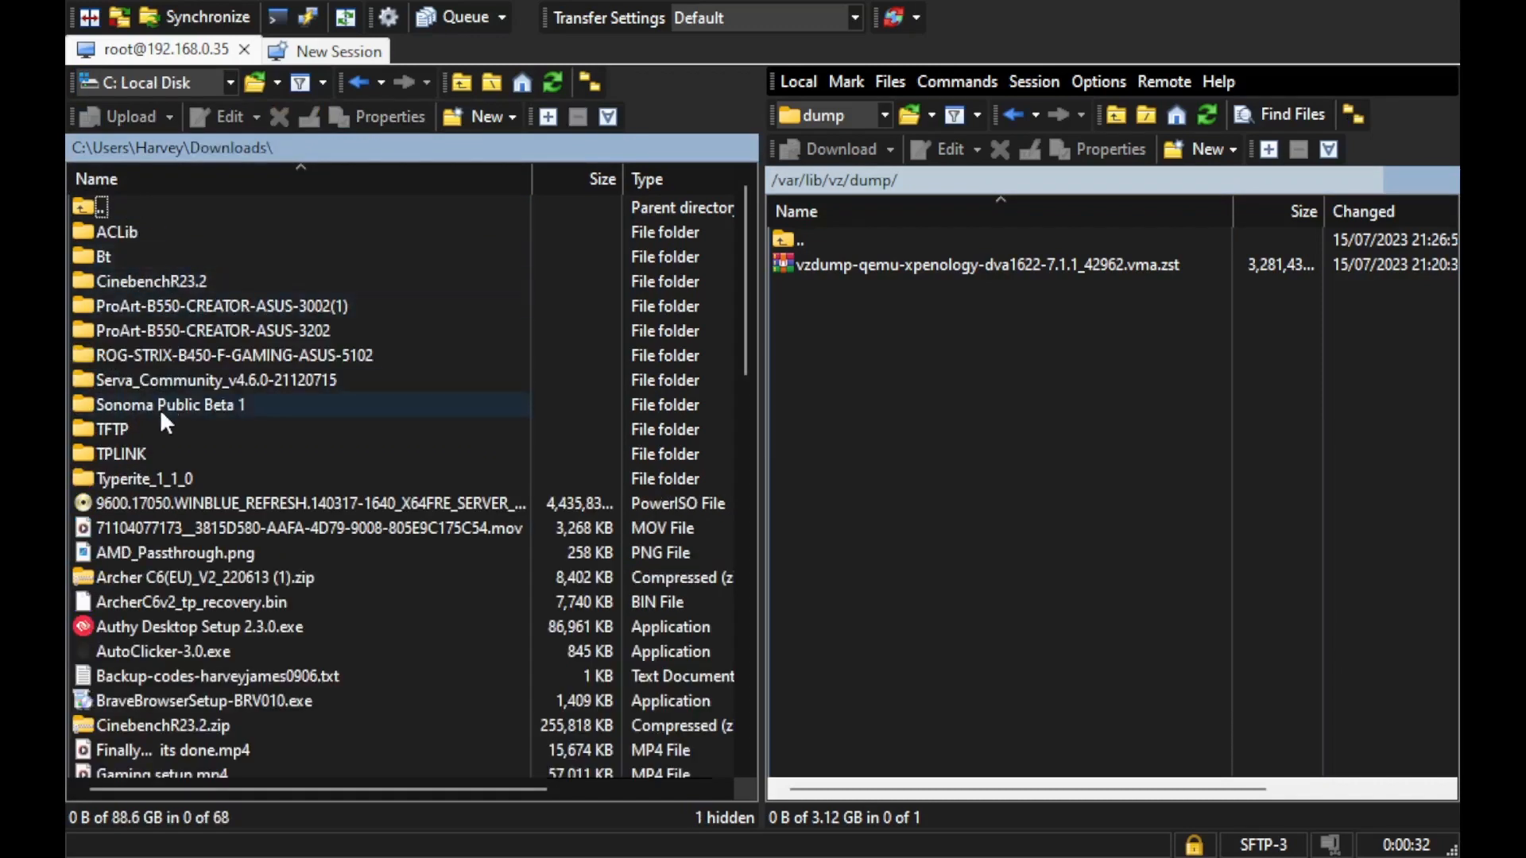
double_click(160, 407)
click(168, 235)
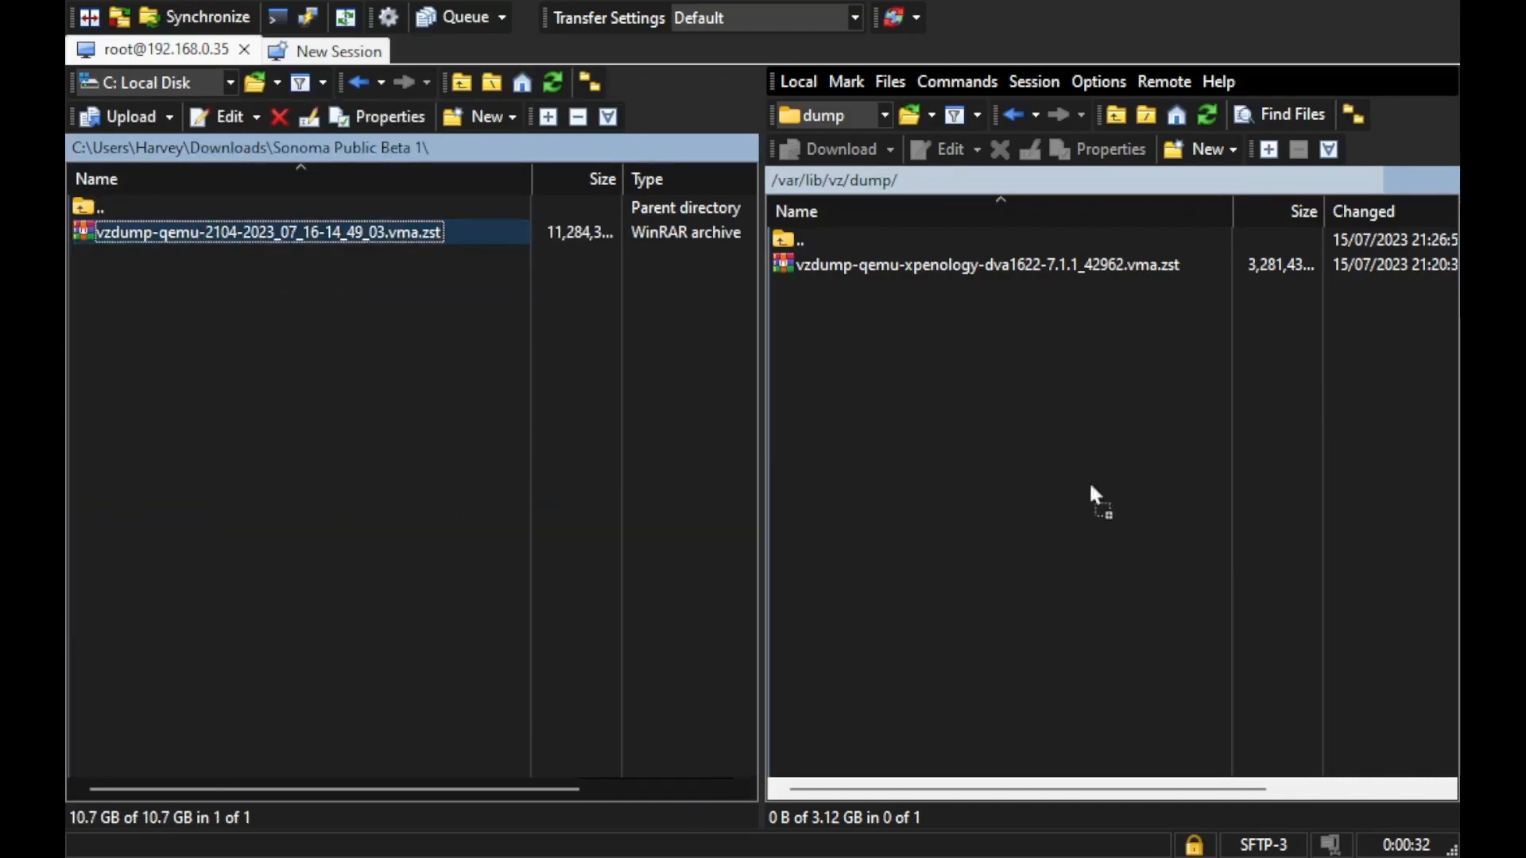
drag(1090, 486, 1151, 421)
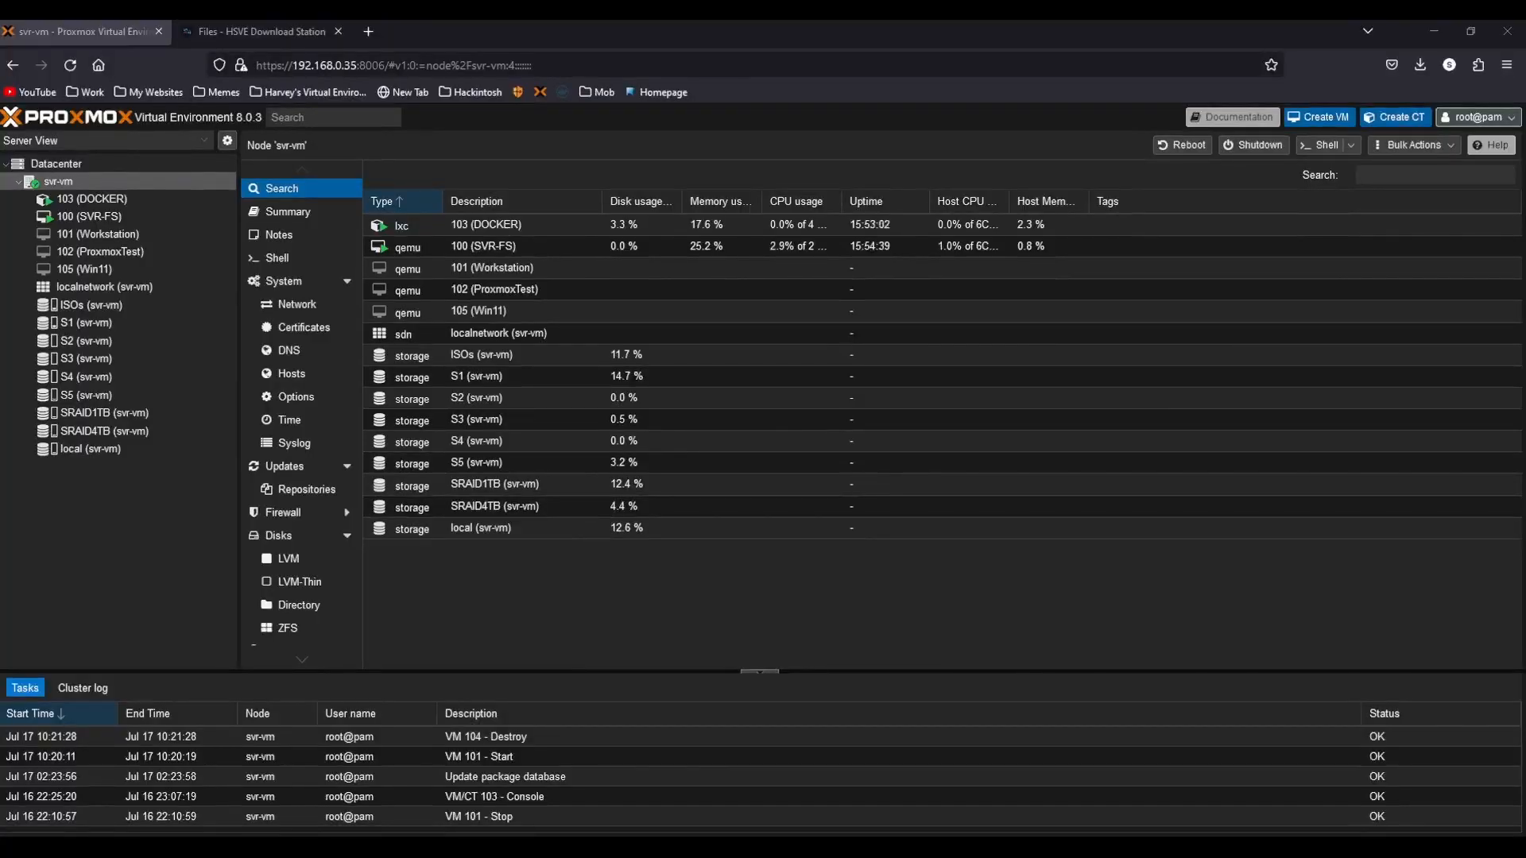
Add the note SonomaBeta1Public to the vzdump-qemu-2104 backup in the local storage's backups.
click(107, 452)
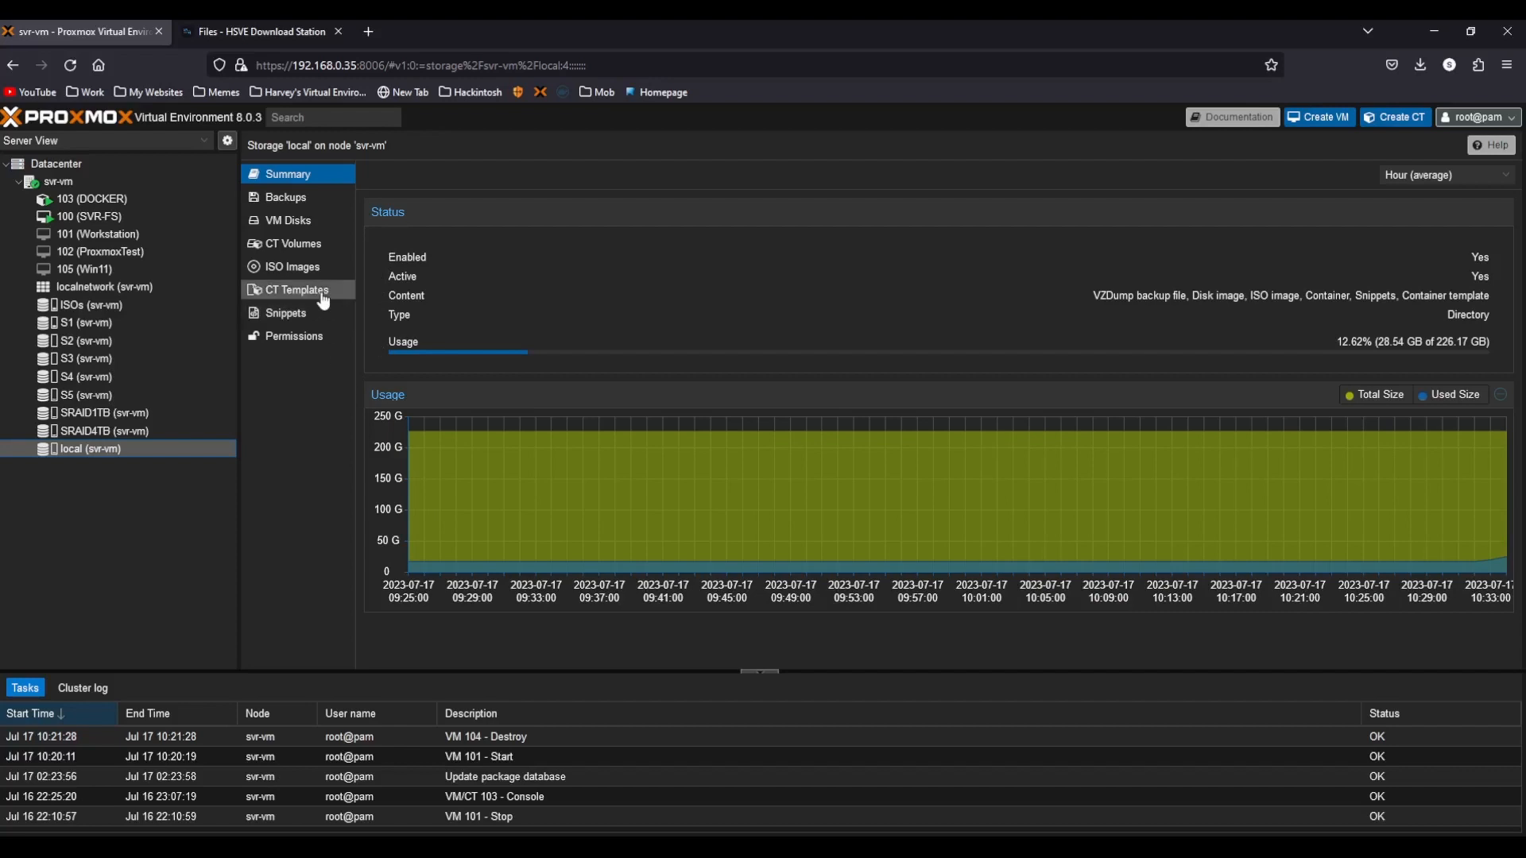
click(334, 208)
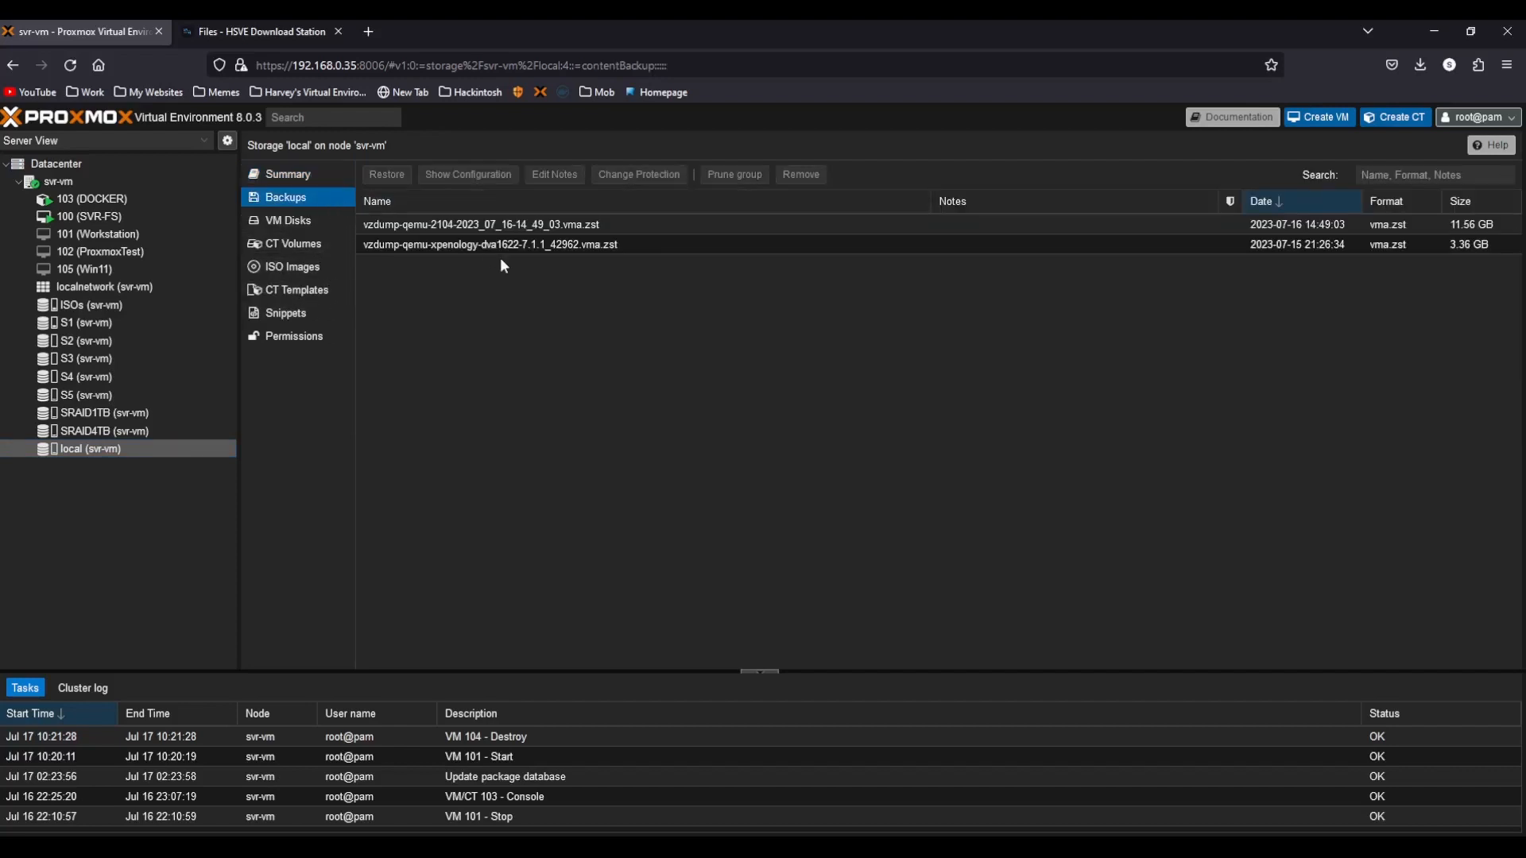
click(540, 227)
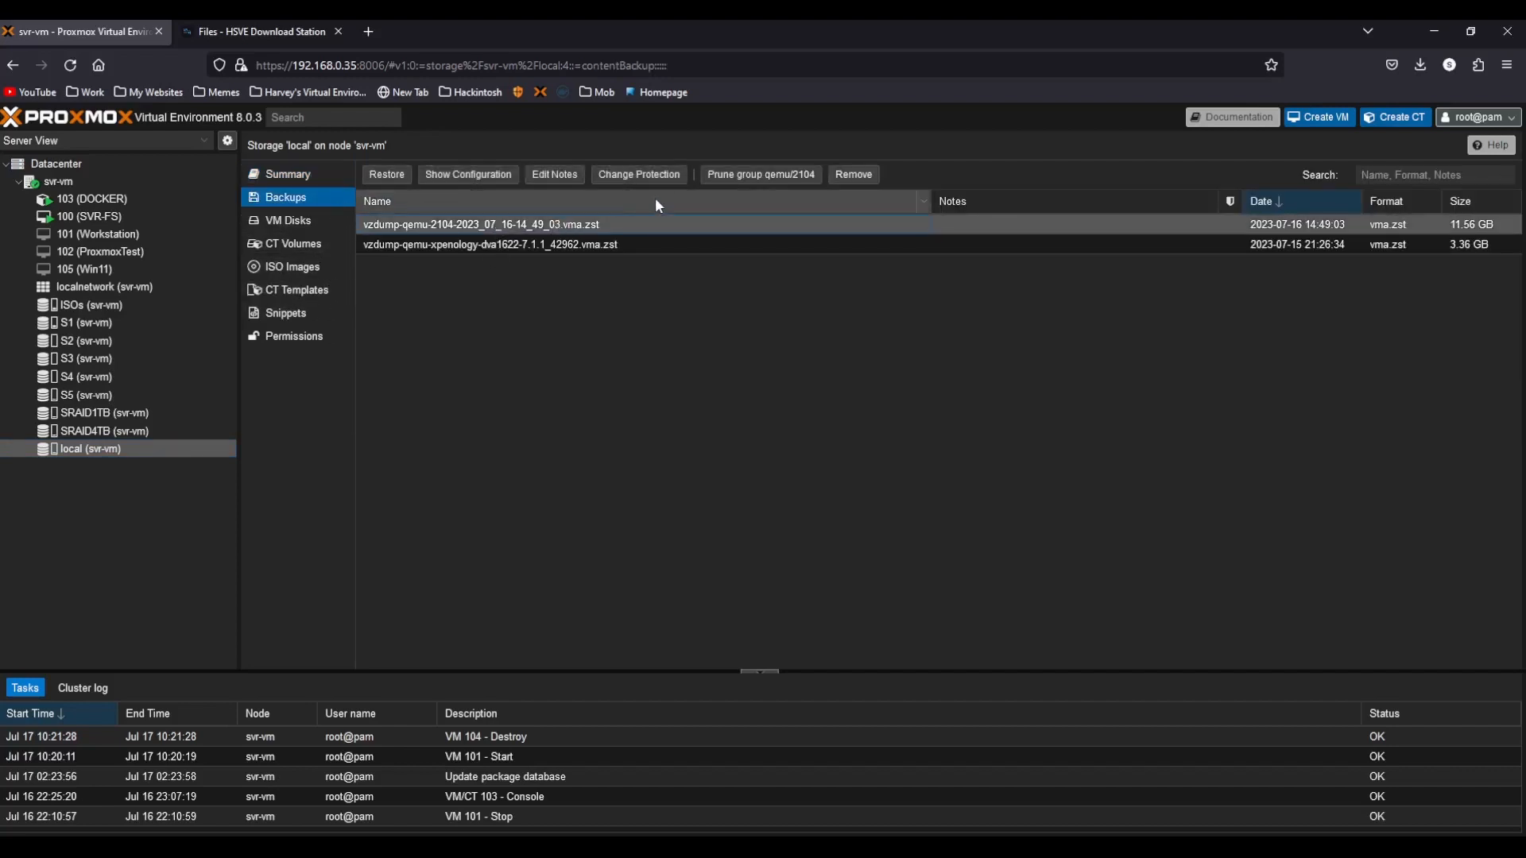
click(555, 175)
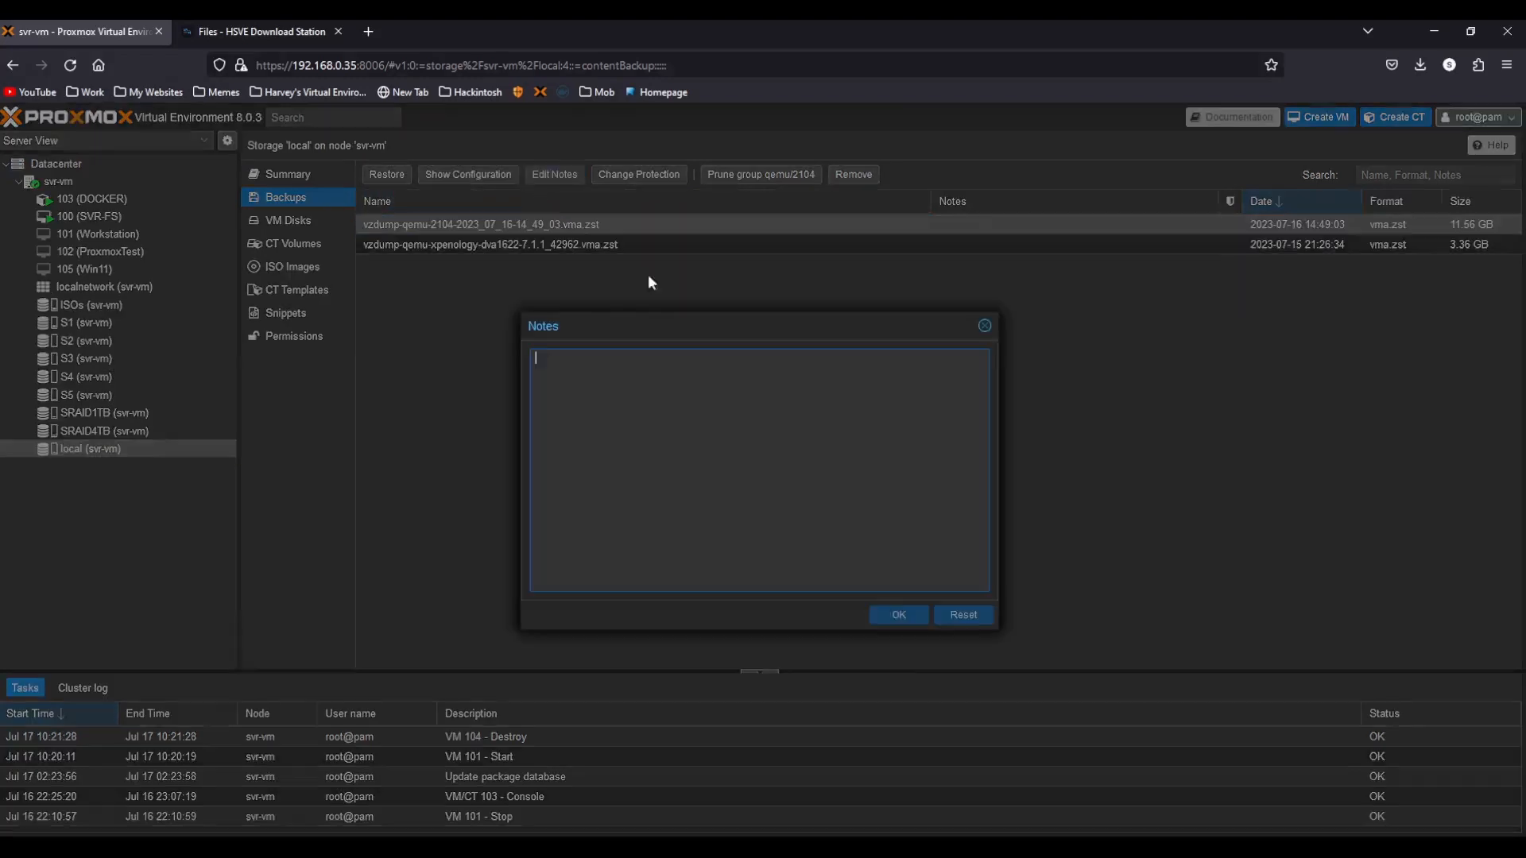
text(SOme)
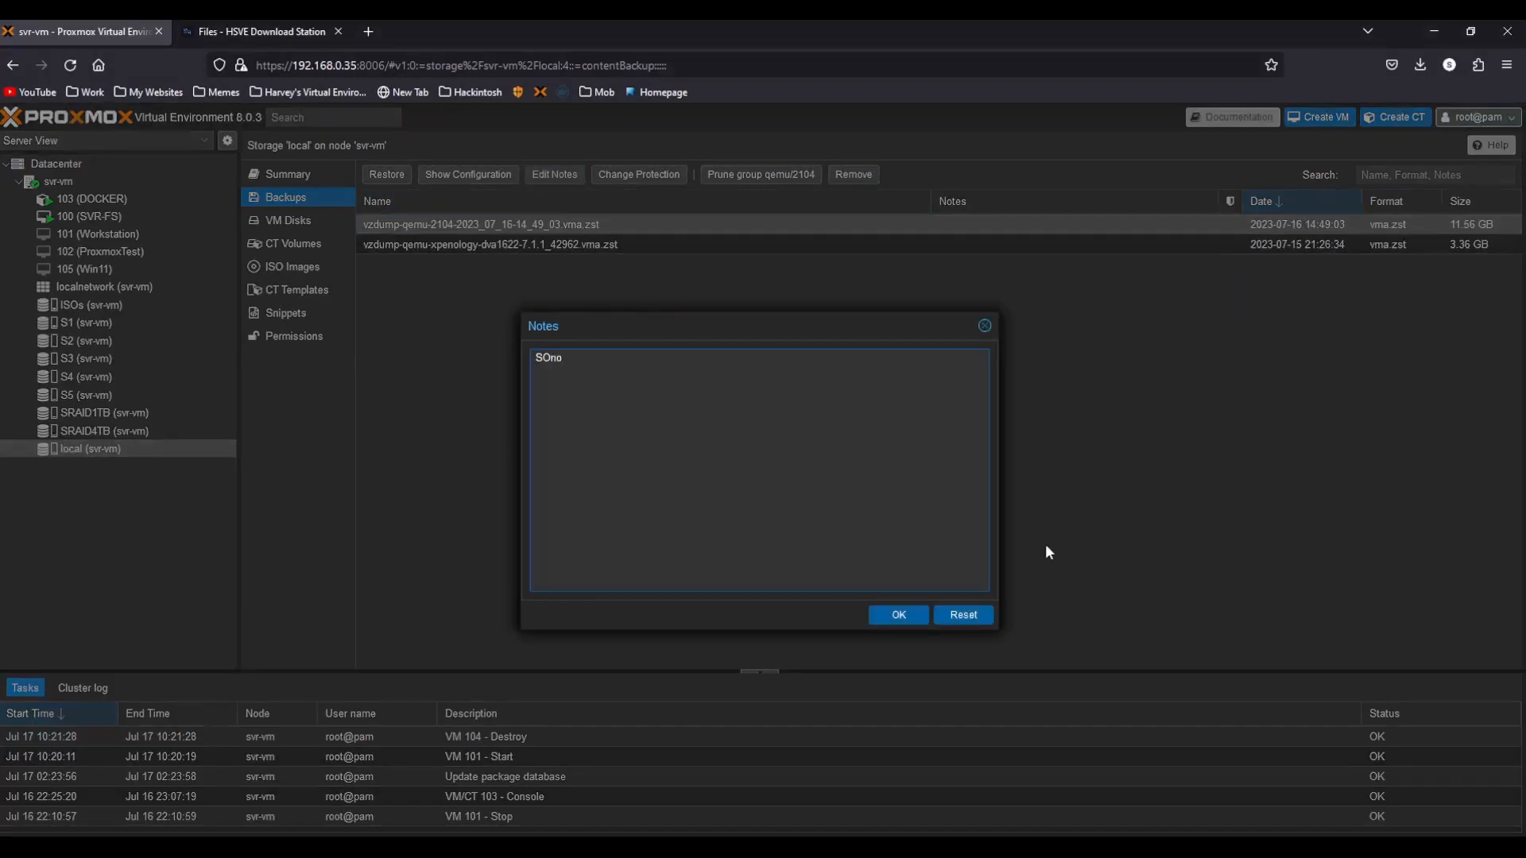
key(BackSpace)
key(BackSpace)
key(BackSpace)
text(onomaBeta1Public)
click(915, 616)
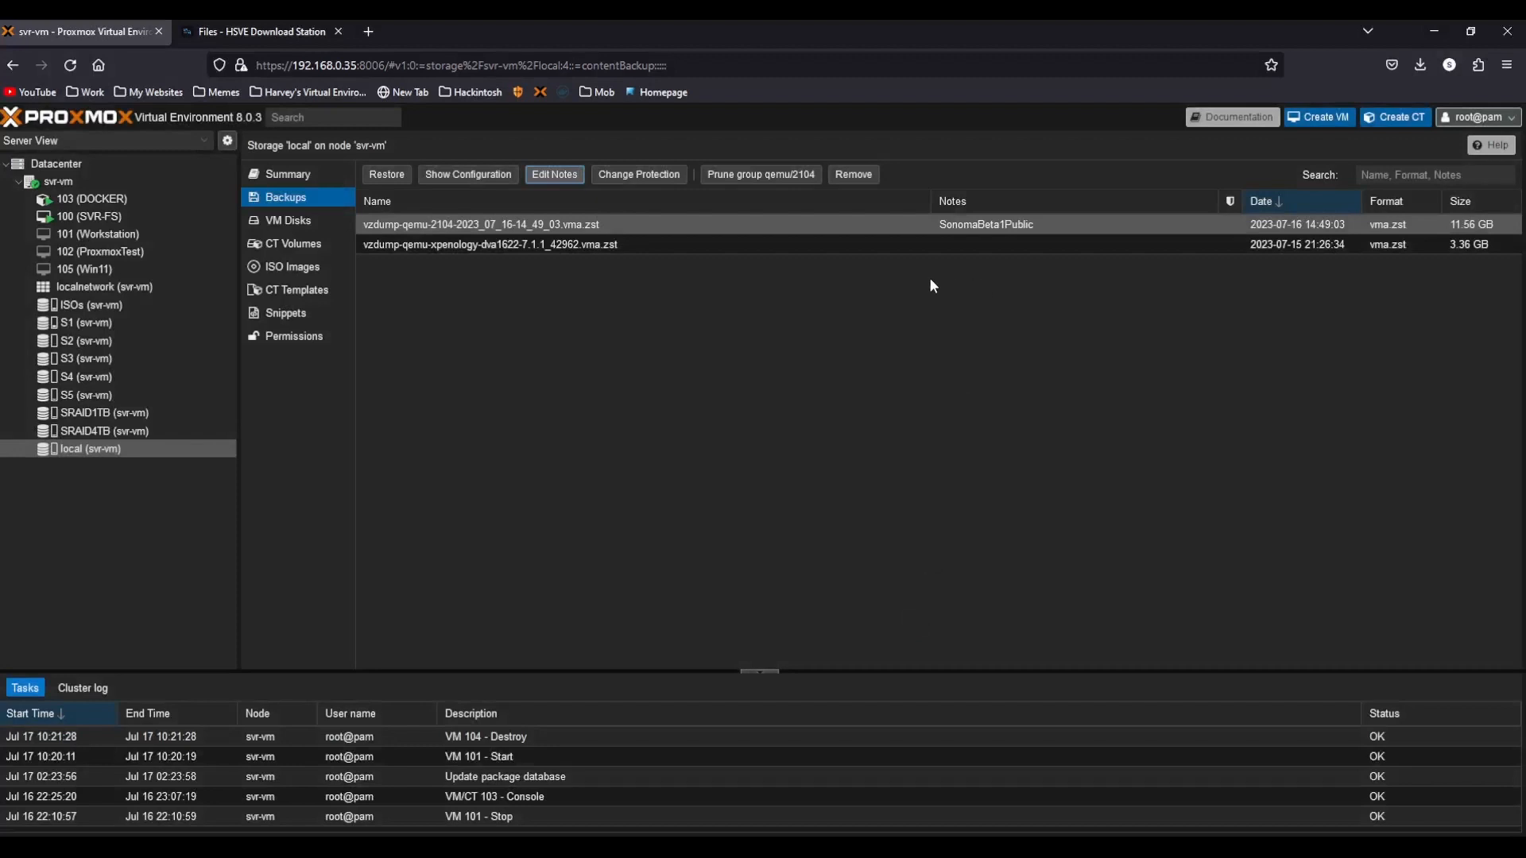
Restore the vzdump-qemu-2104 backup as a VM onto storage S1.
click(385, 176)
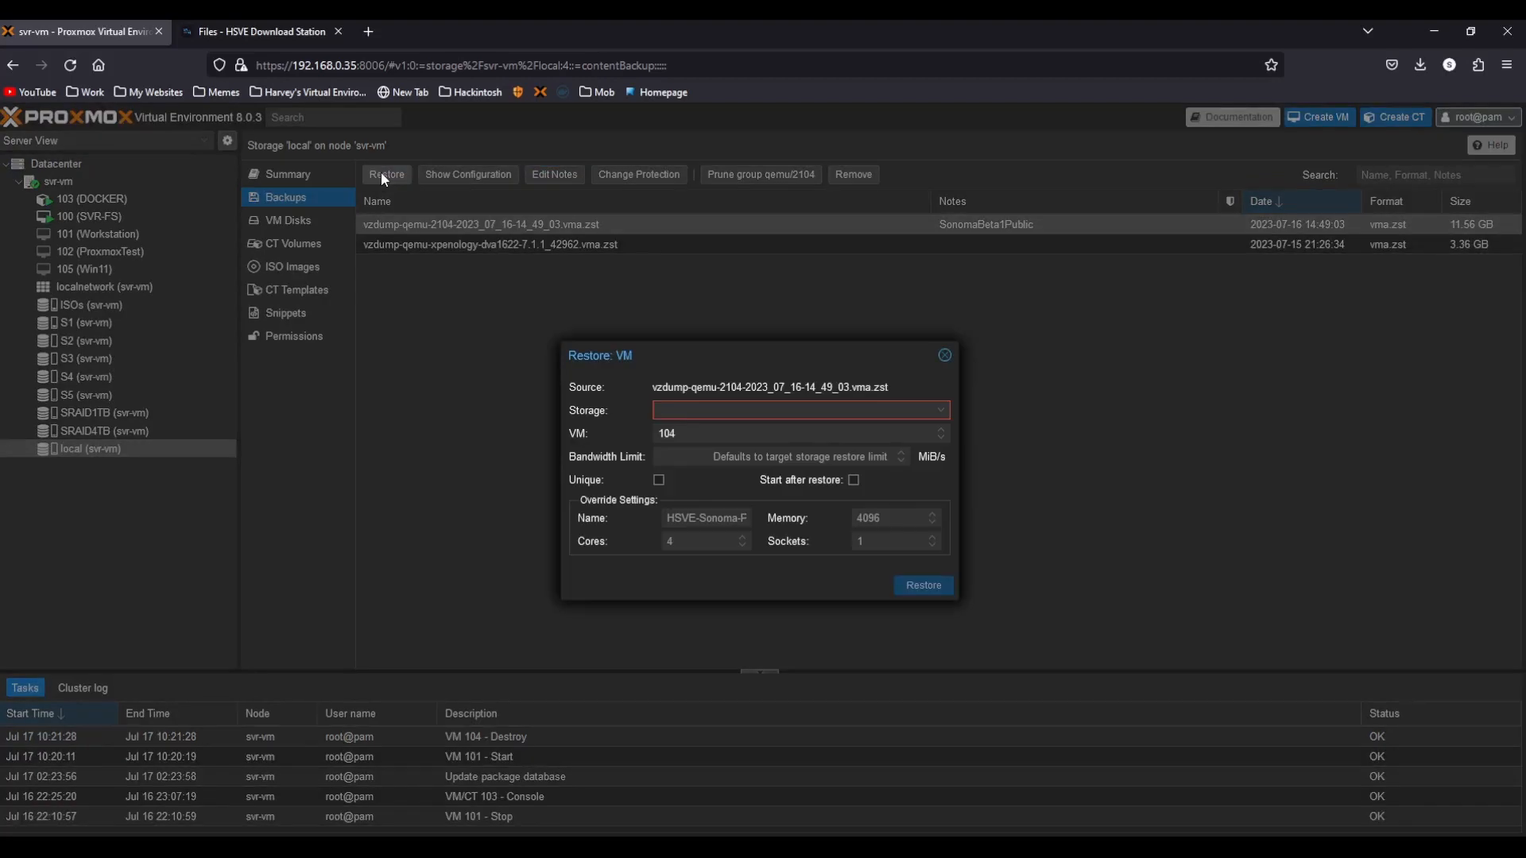
click(731, 412)
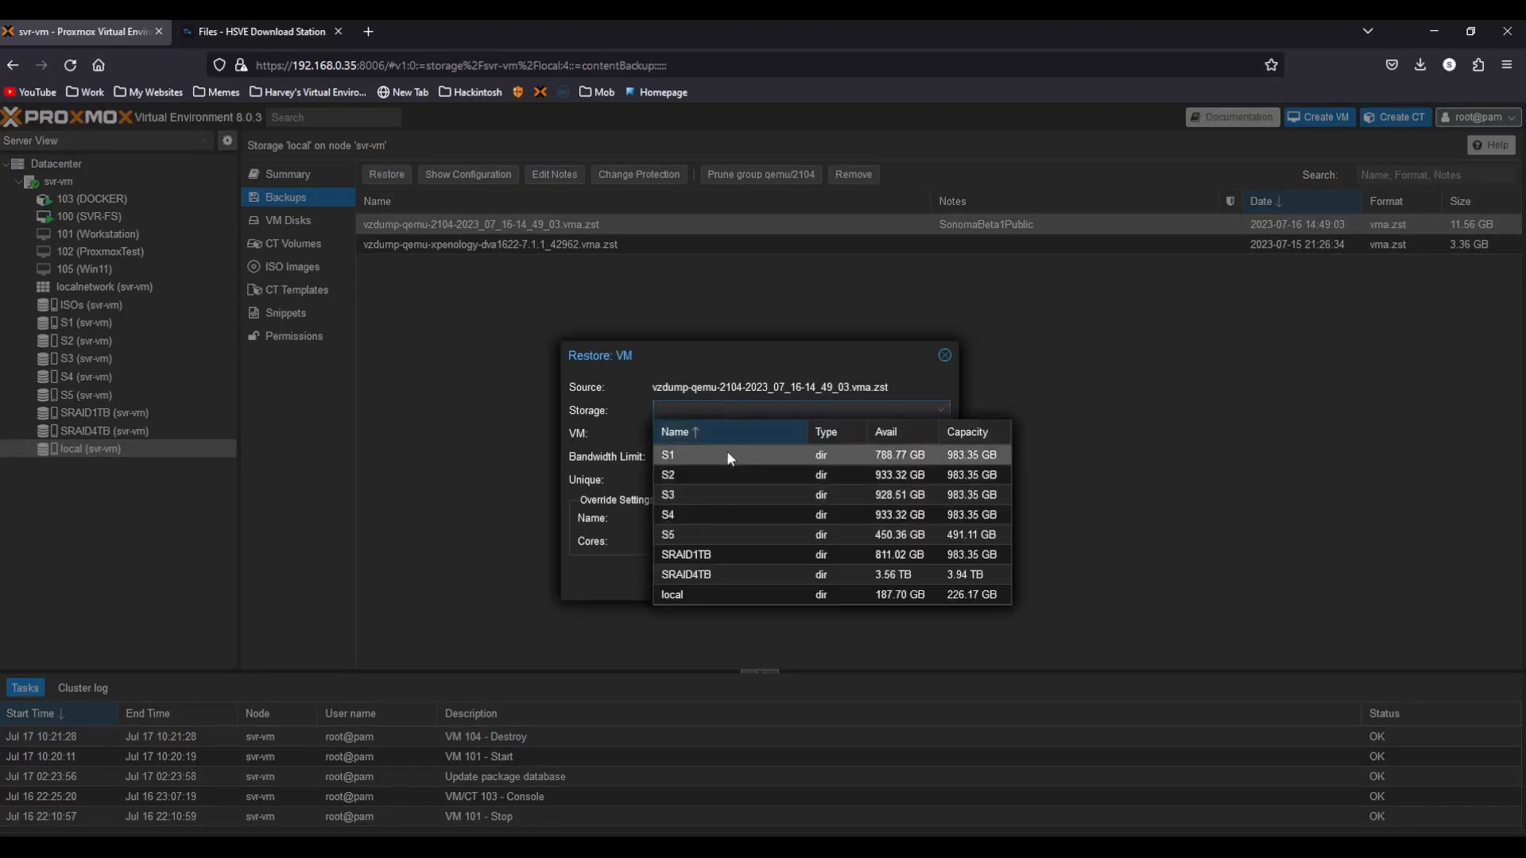
click(728, 452)
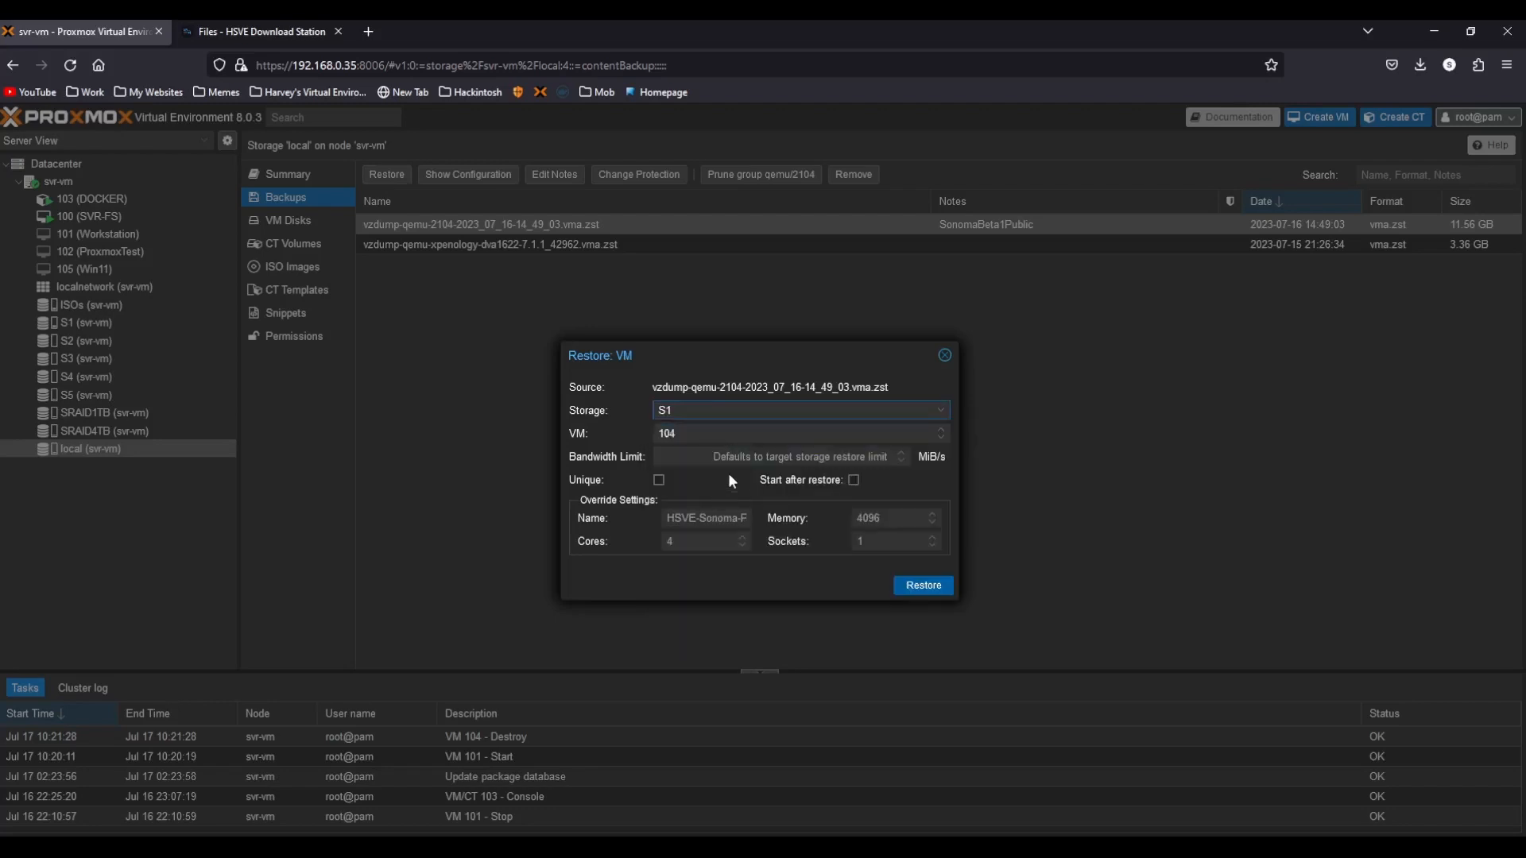
click(713, 523)
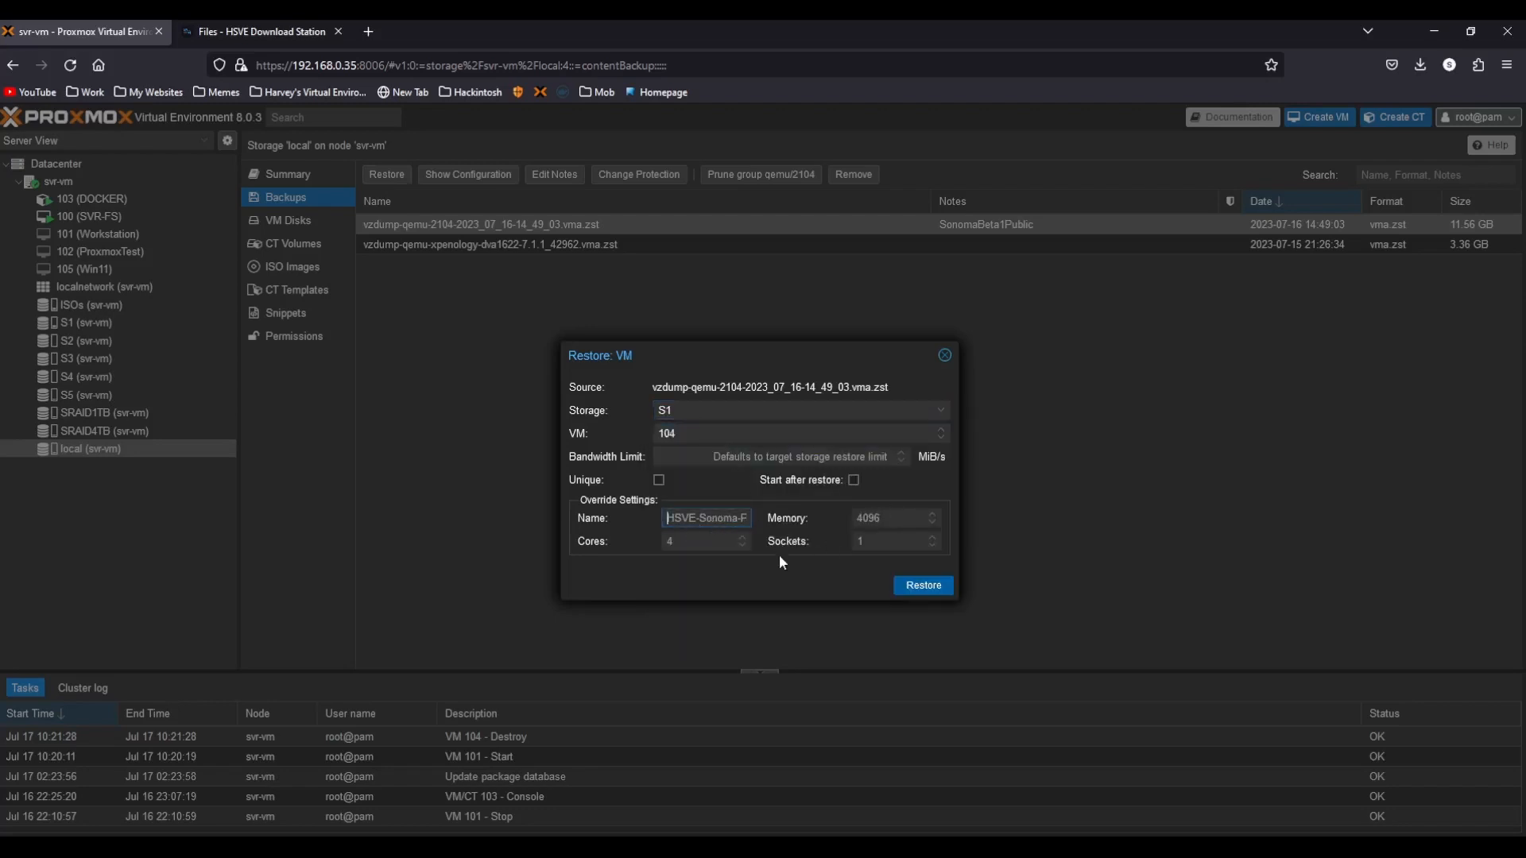
click(908, 519)
click(924, 592)
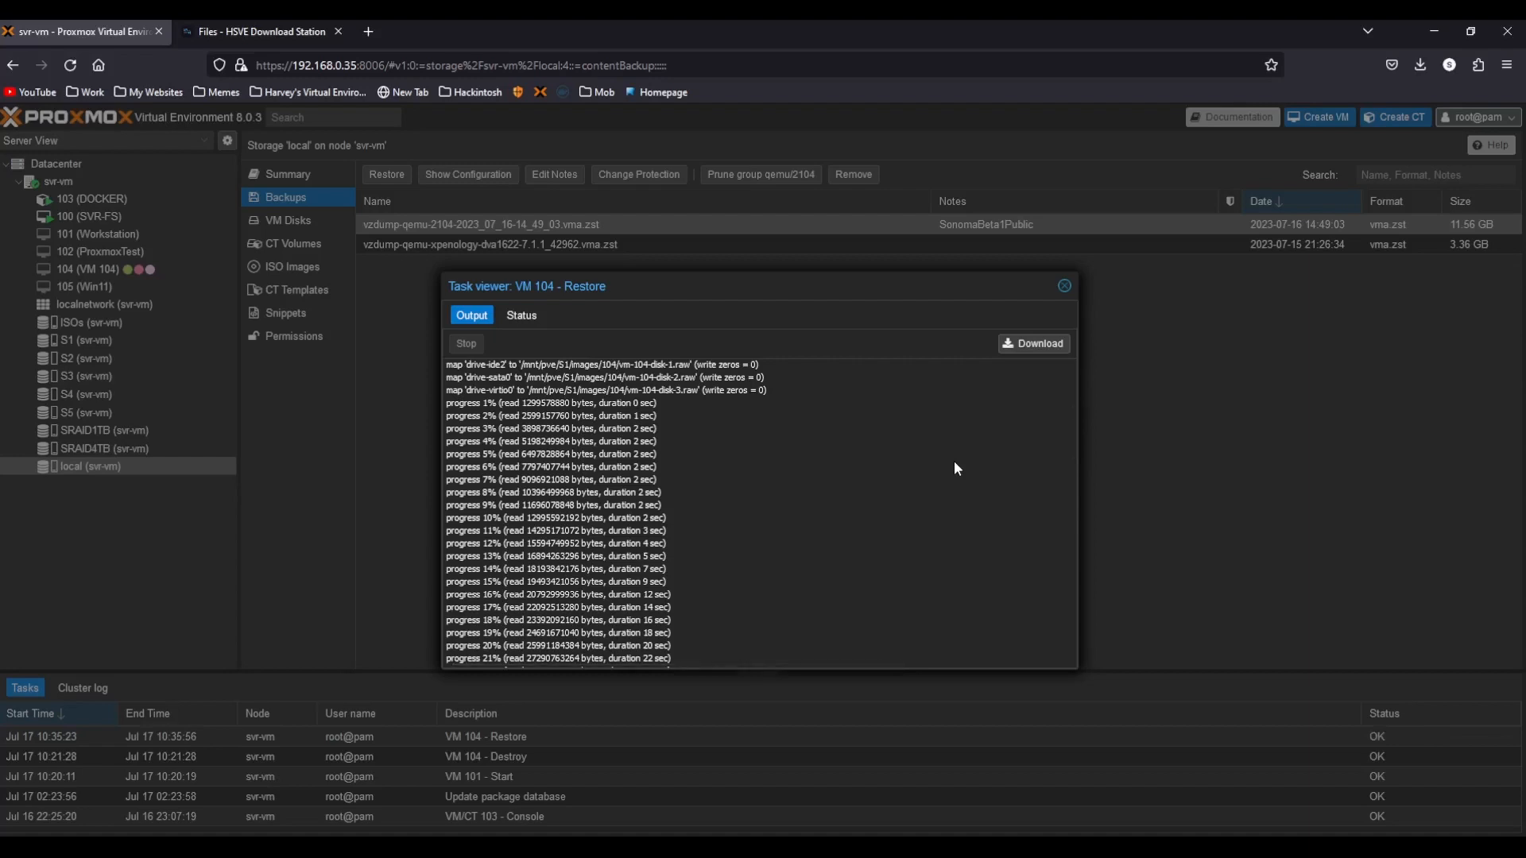
Close the restore log and read the notes of the restored VM 104 HSVE-Sonoma-PBeta1.
scroll(1038, 395, down, 15)
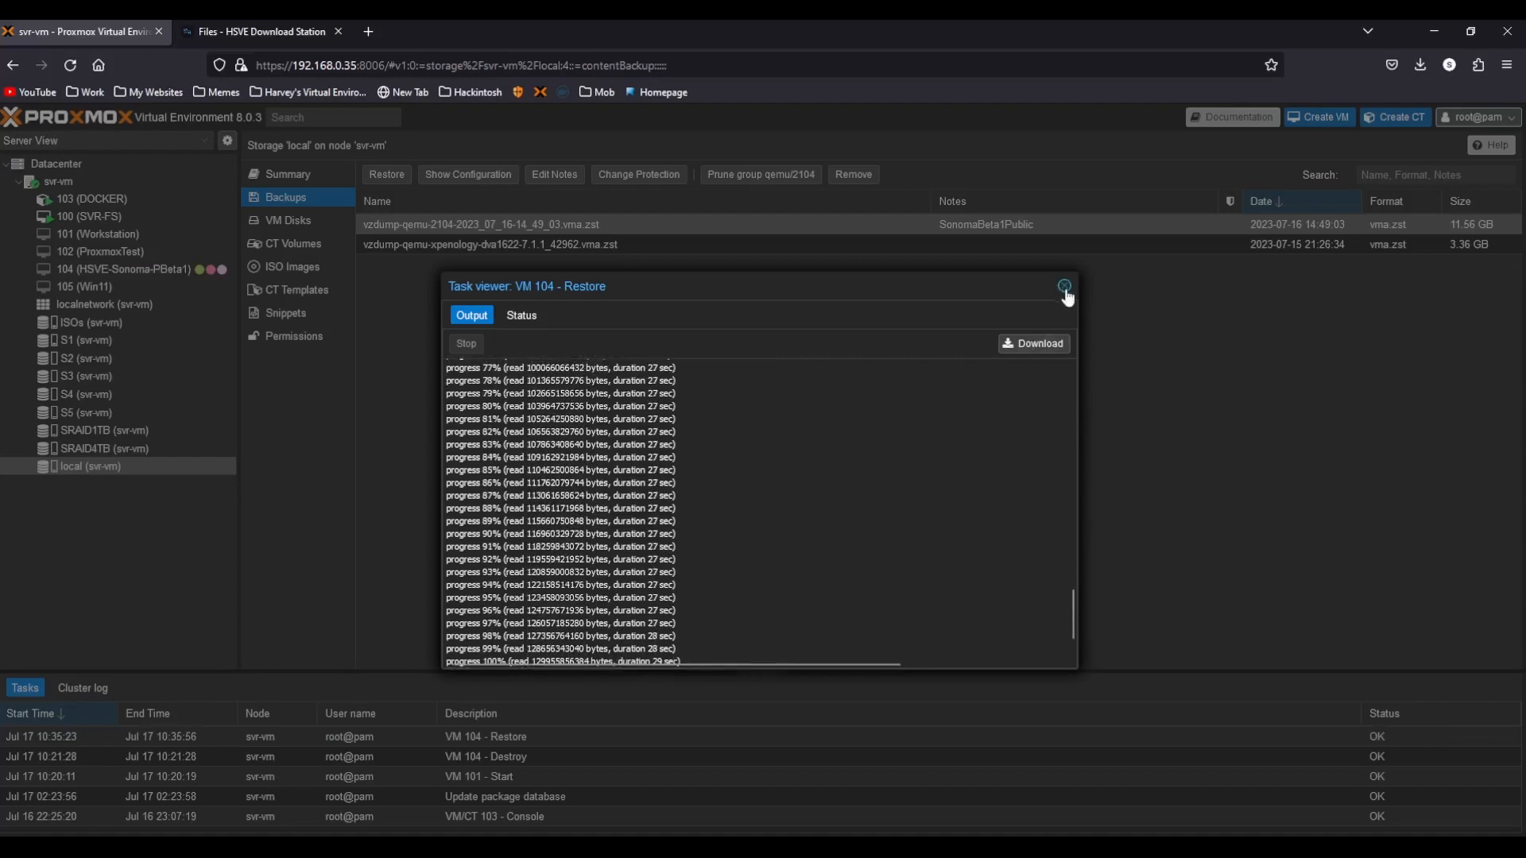
click(1064, 288)
click(100, 272)
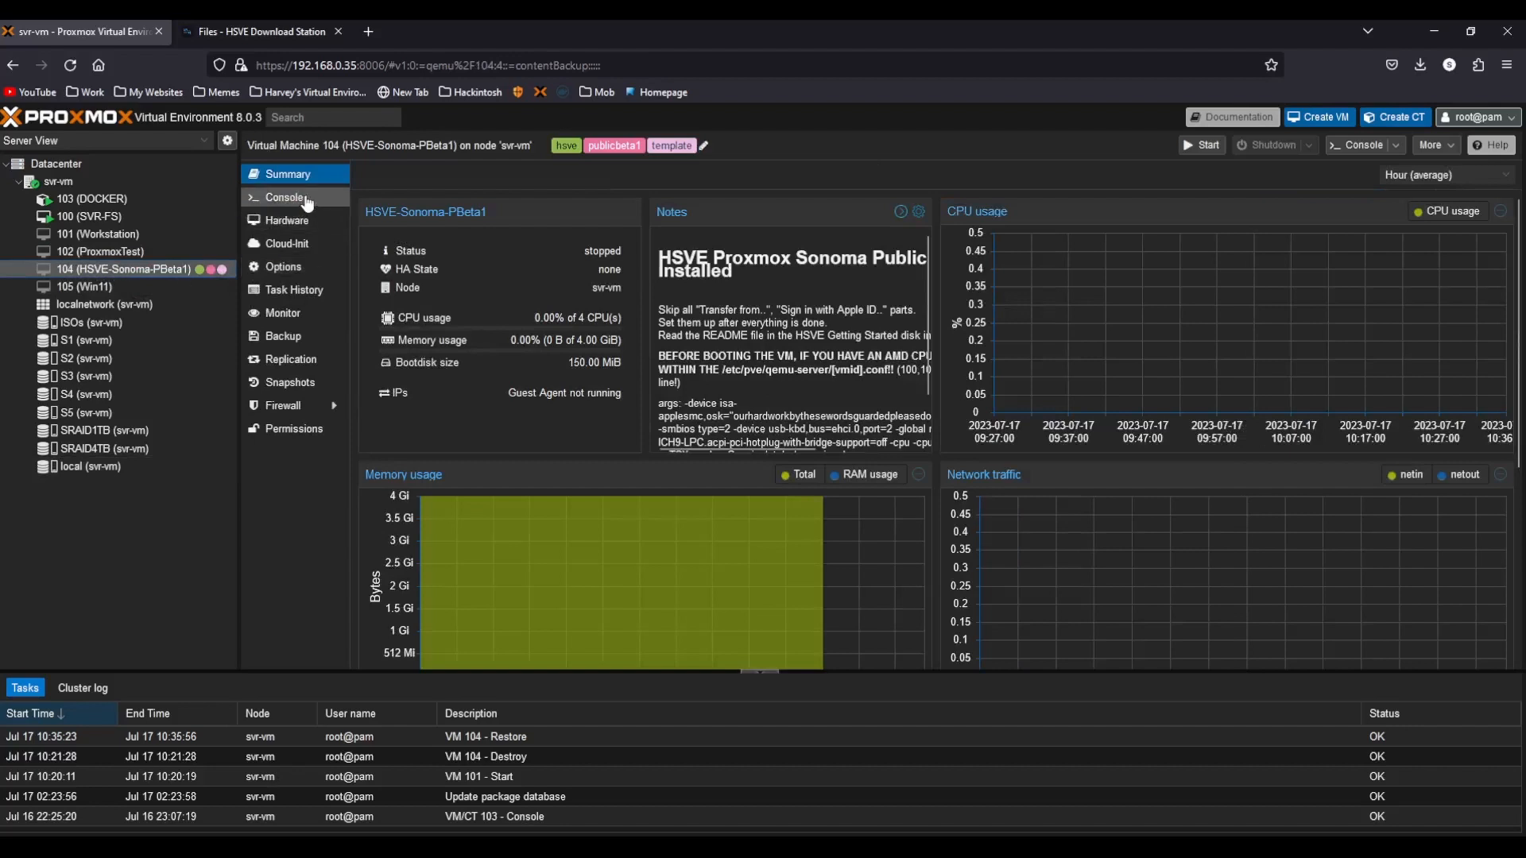
click(307, 200)
click(287, 174)
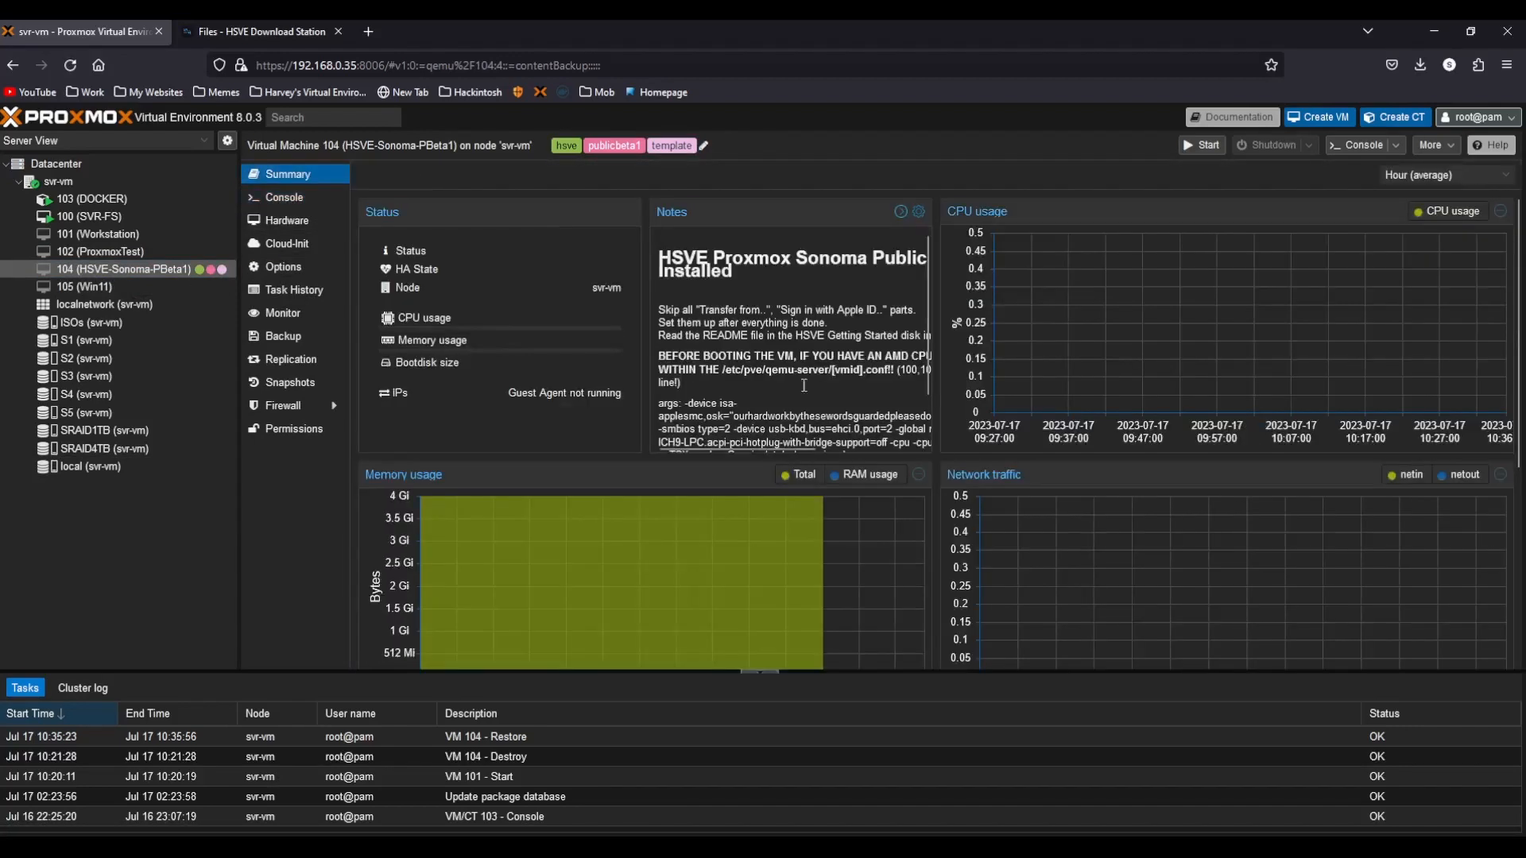
scroll(790, 387, down, 2)
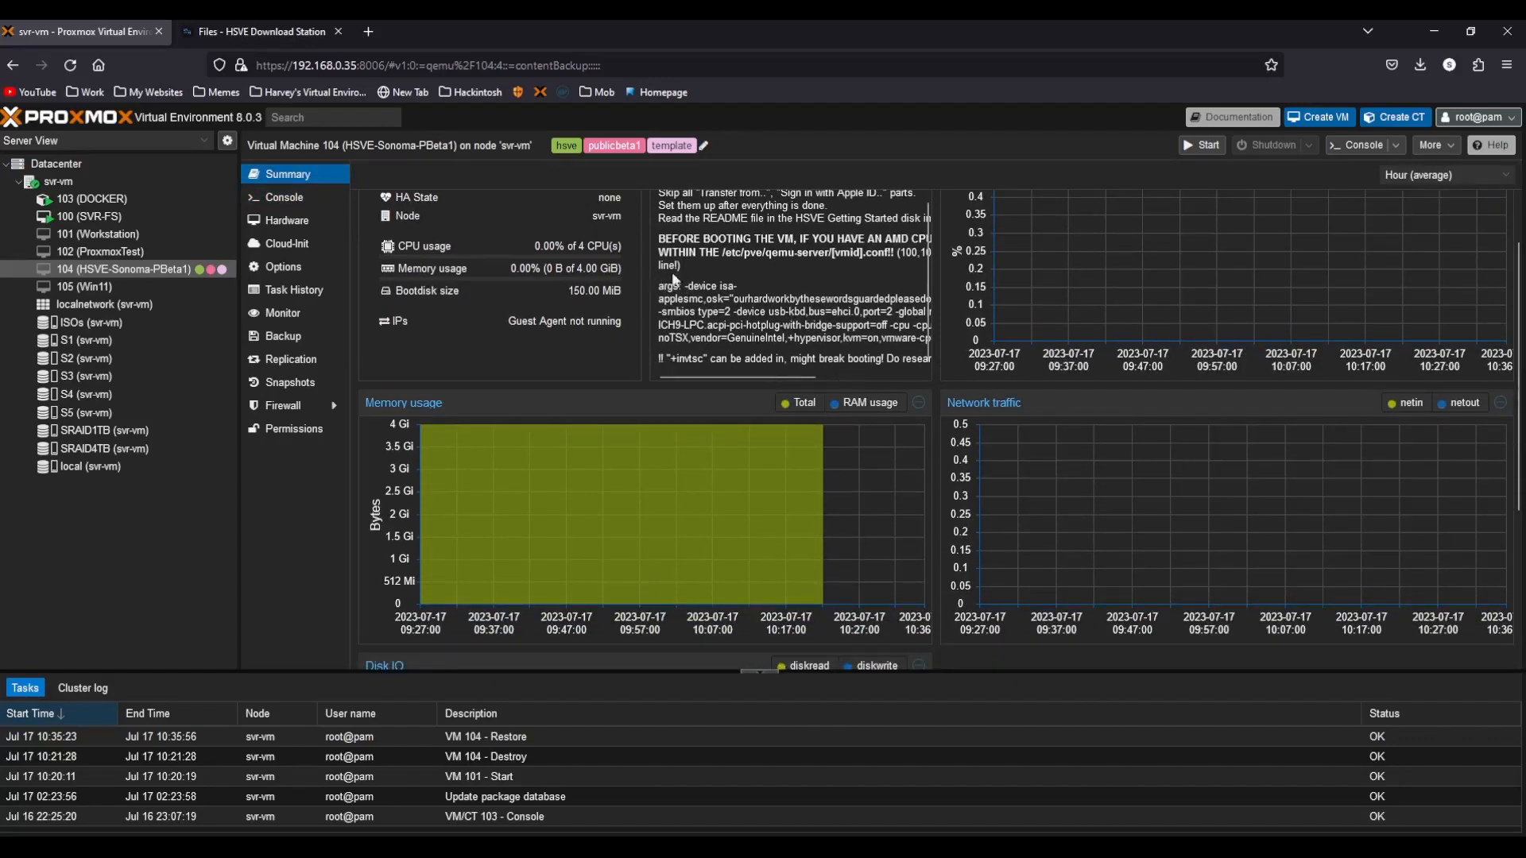
drag(658, 288, 727, 374)
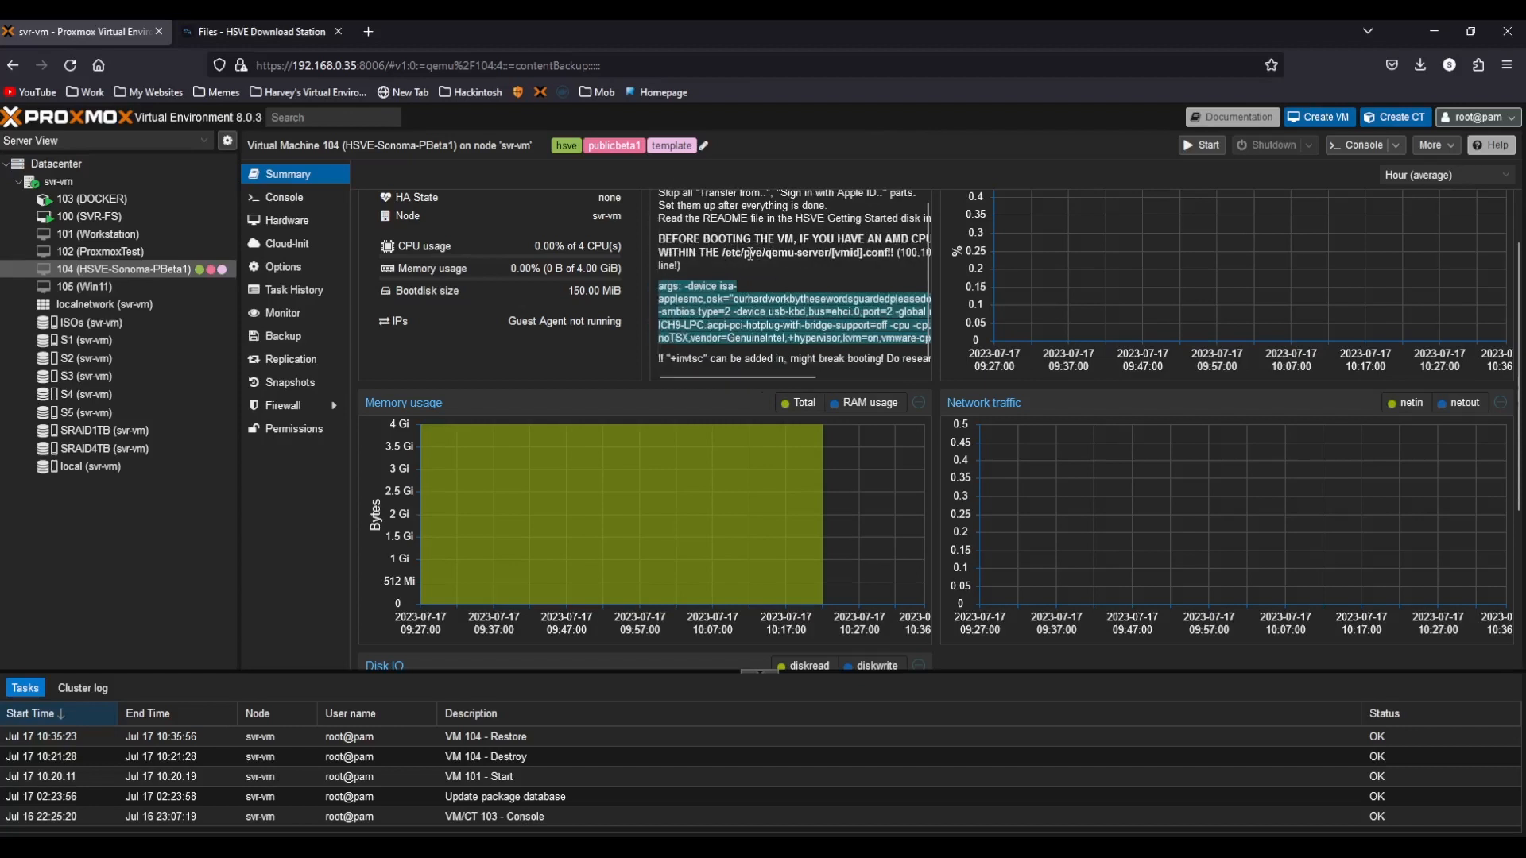
click(753, 258)
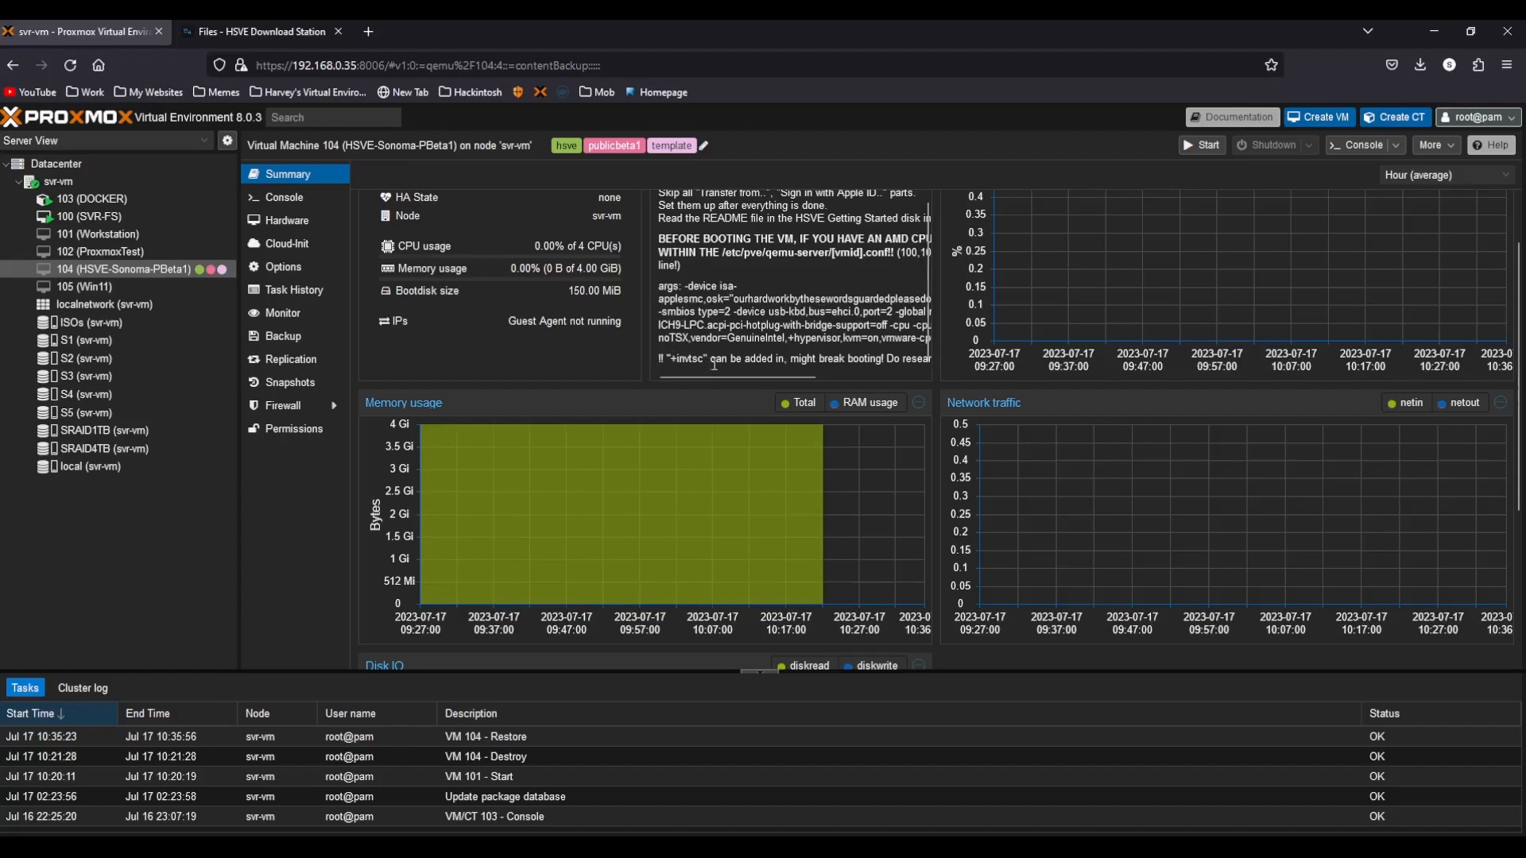
drag(697, 375, 646, 383)
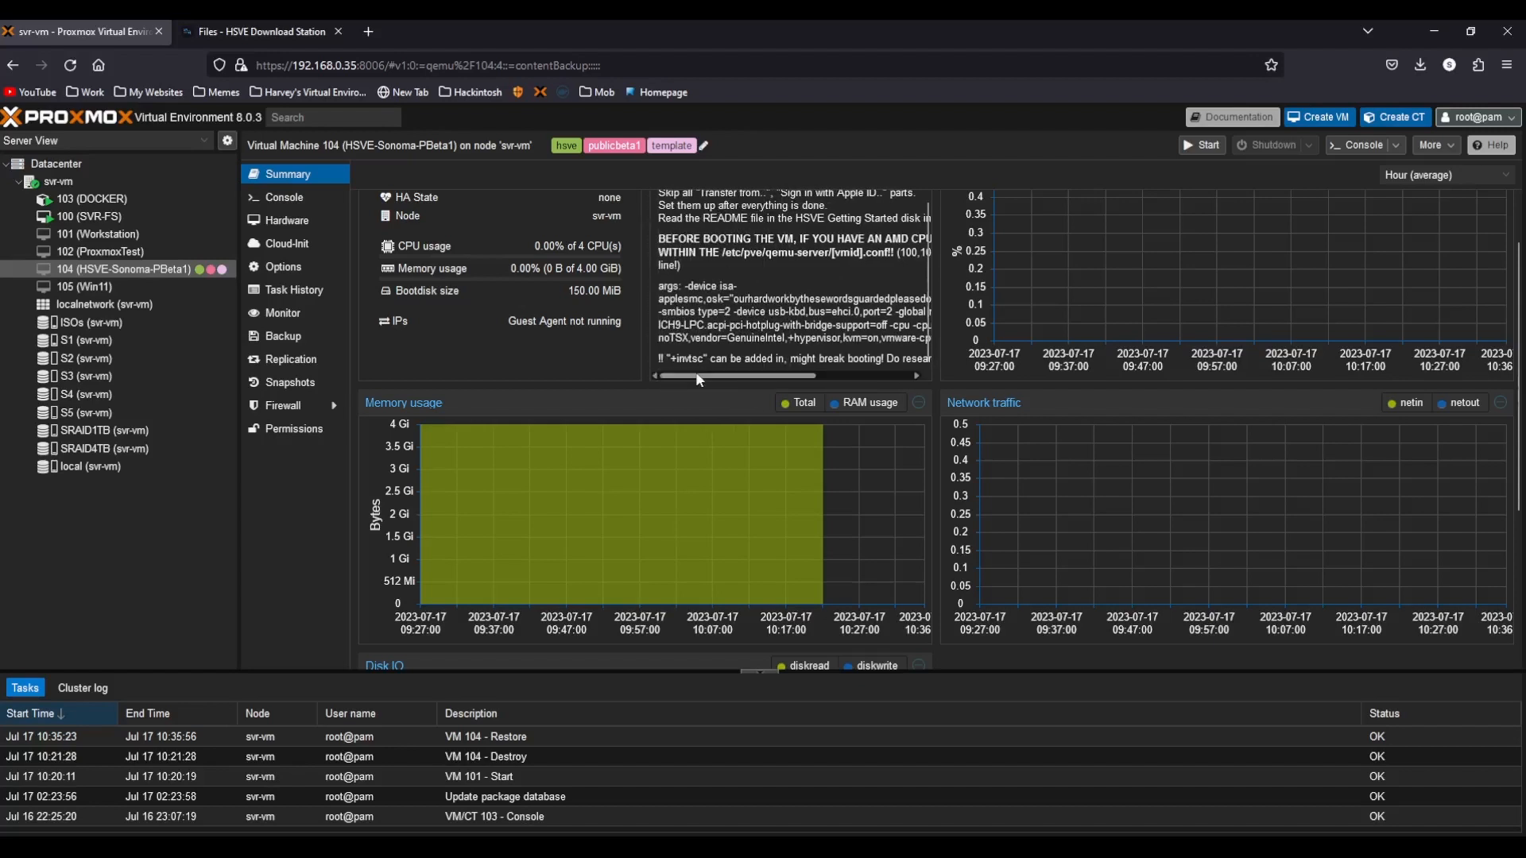
scroll(739, 356, up, 4)
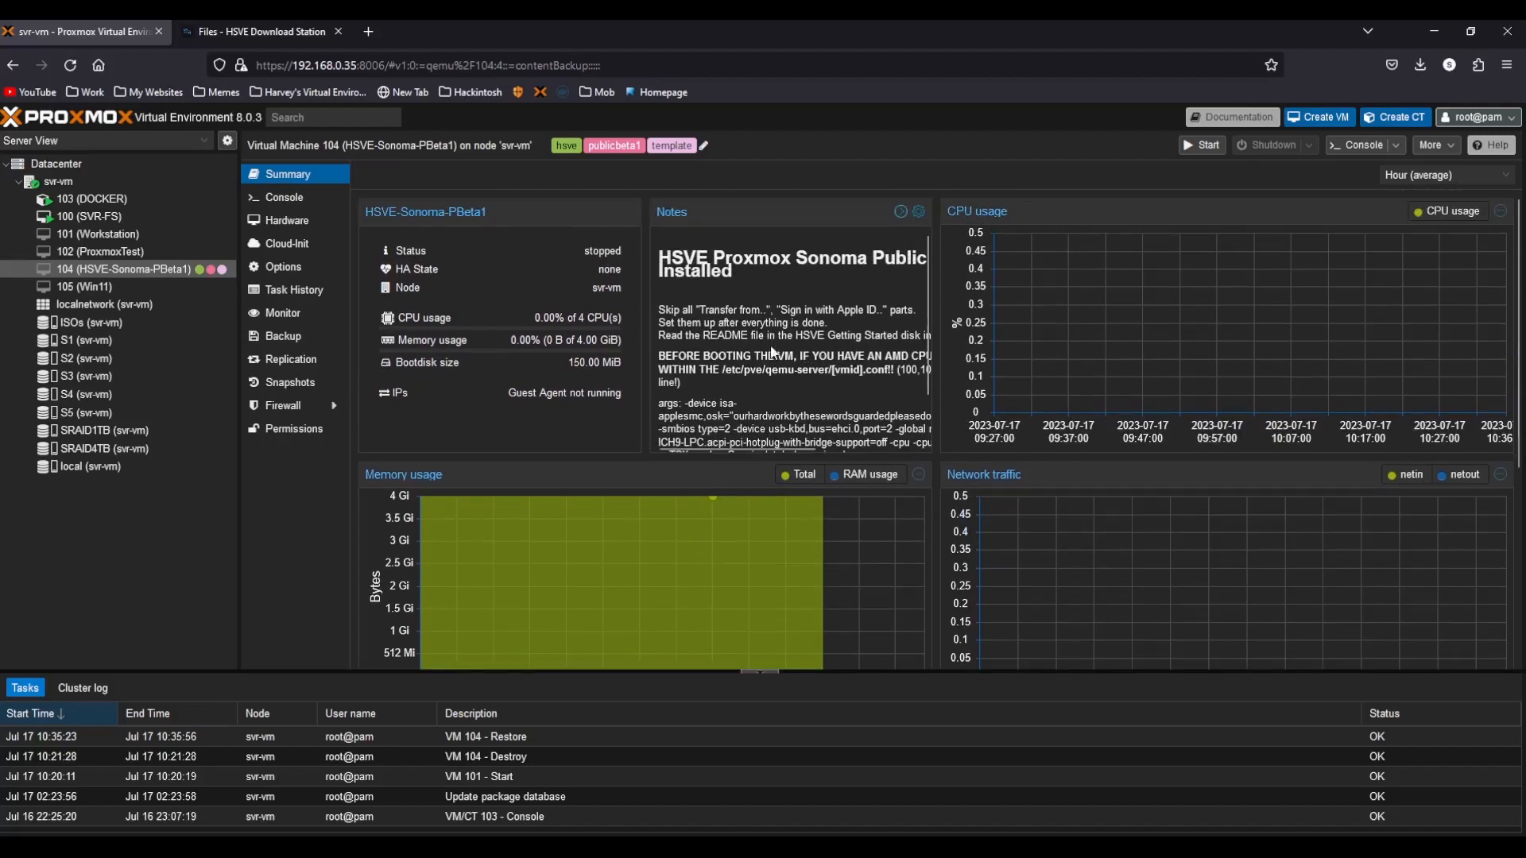
Start VM 104 from its console and boot the HSVE Sonoma disk.
click(287, 204)
click(934, 435)
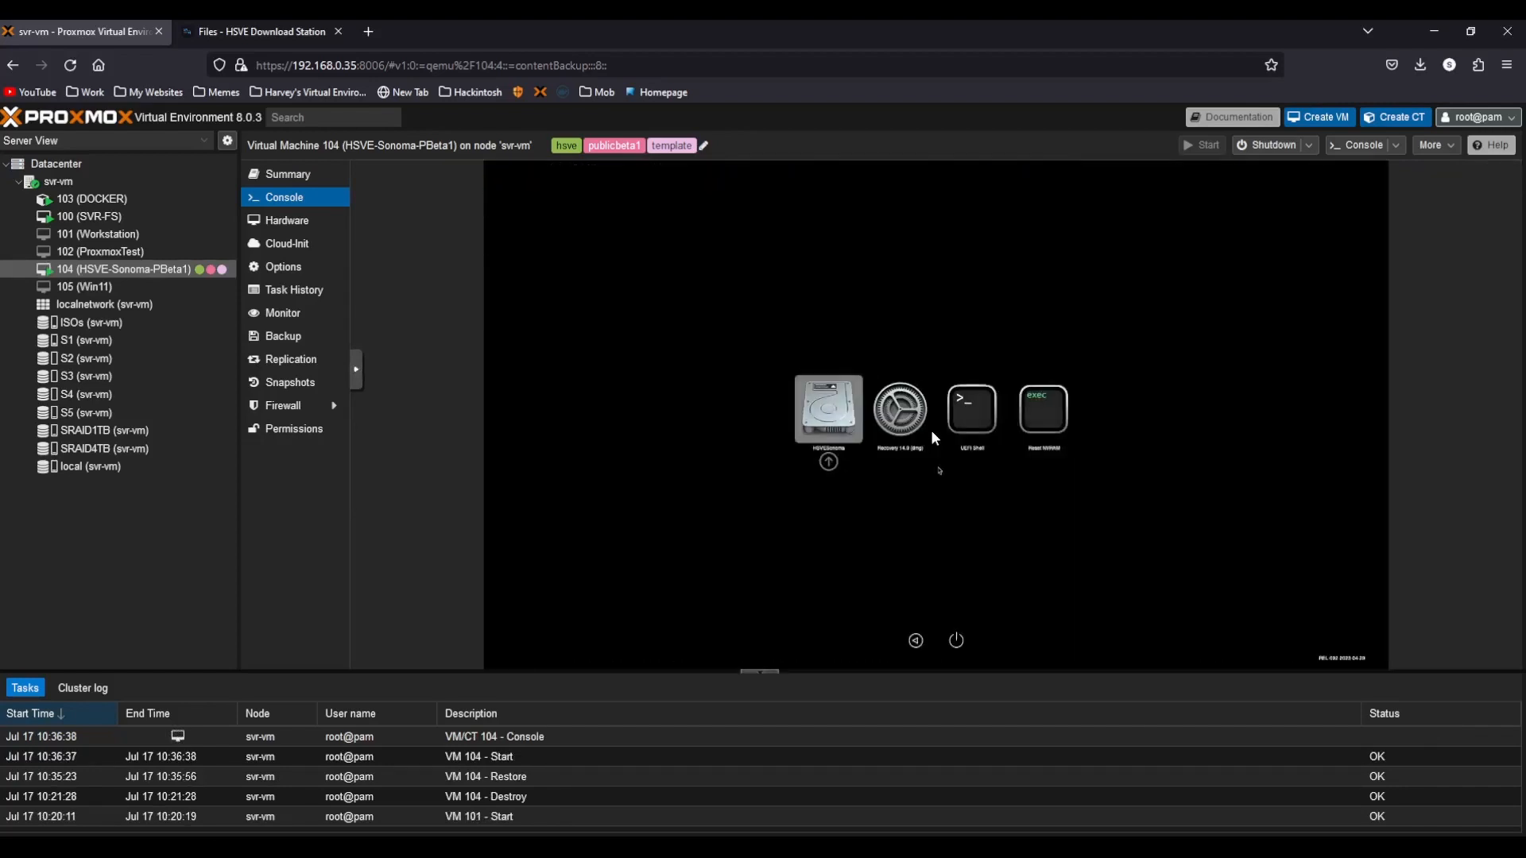
key(Return)
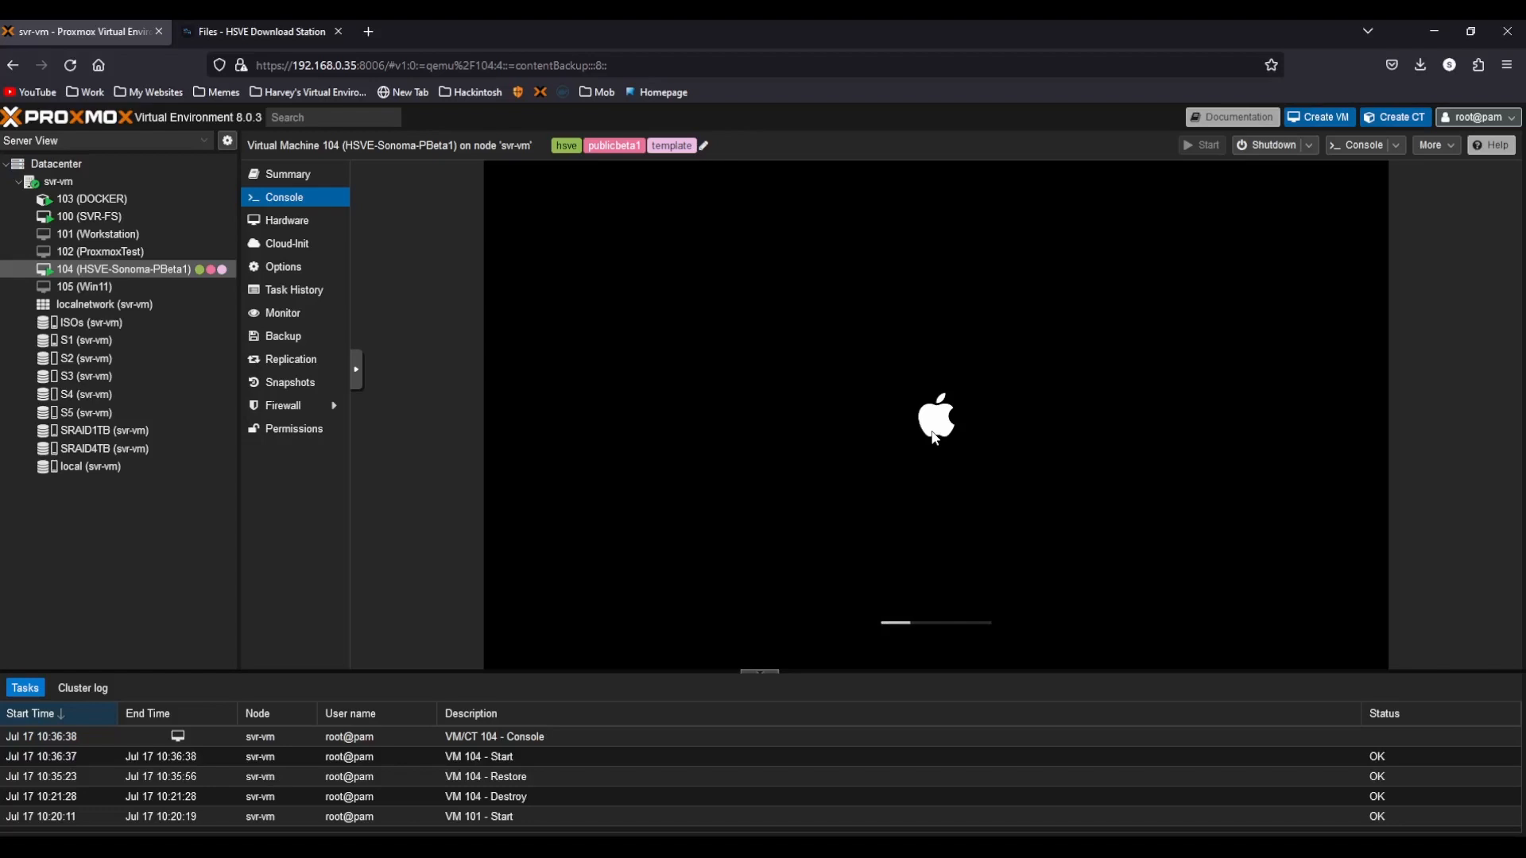
Switch the VM console to full screen.
click(356, 370)
click(373, 414)
click(52, 389)
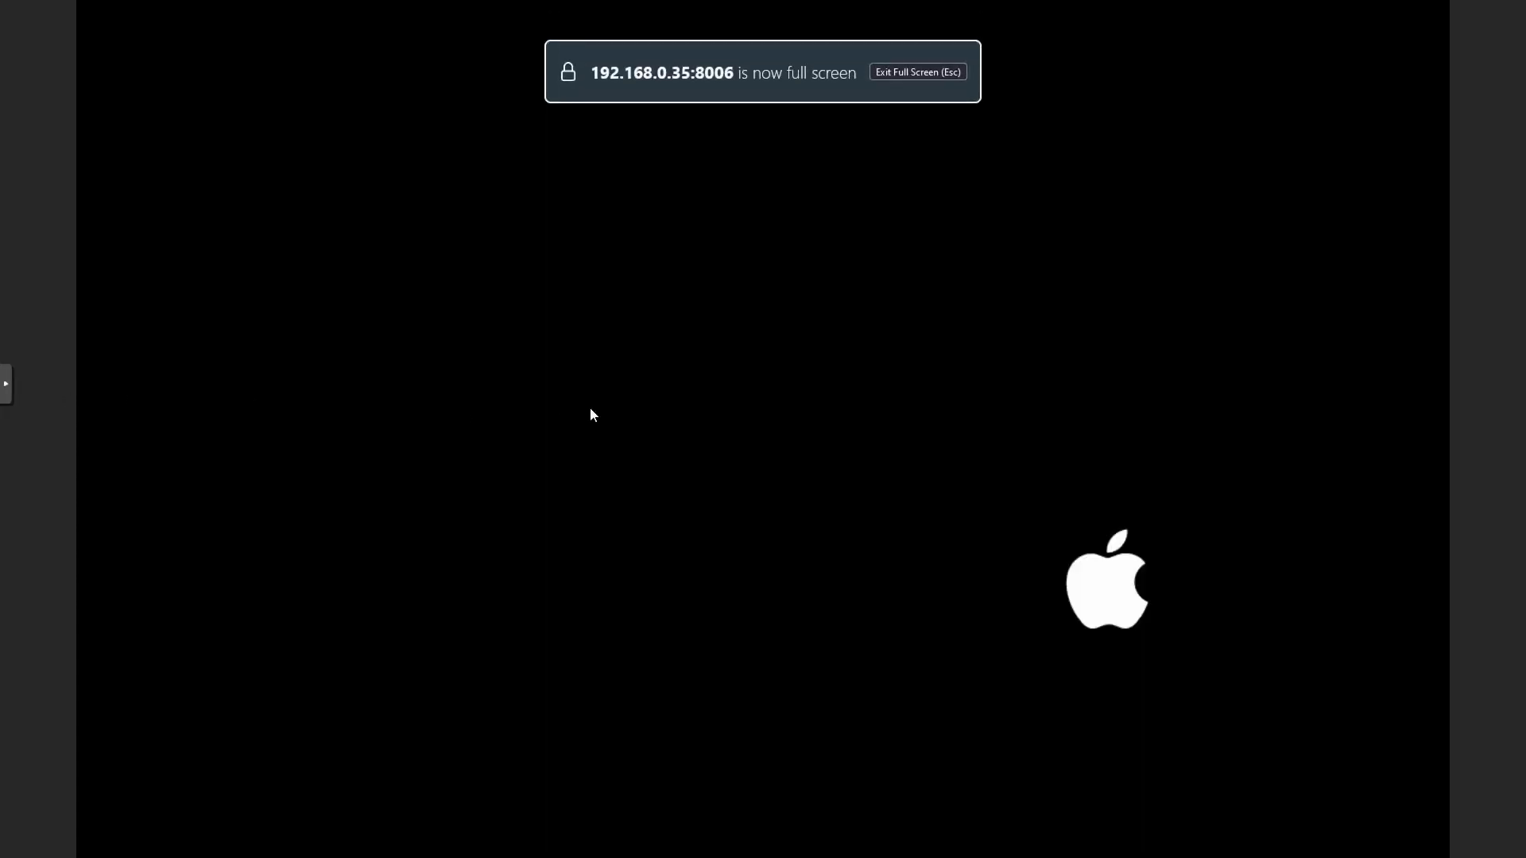
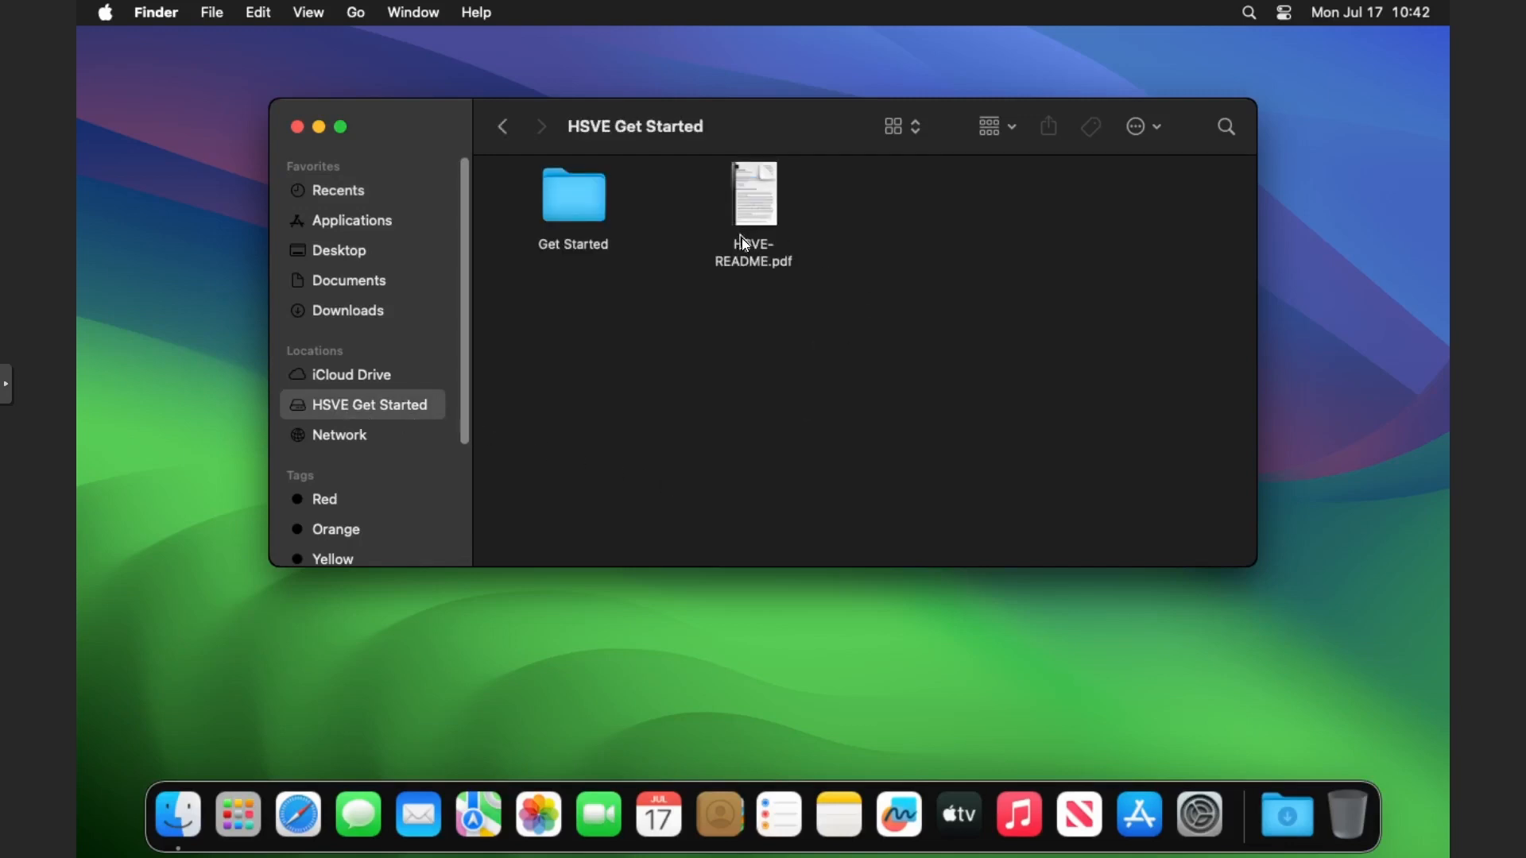
Copy the Get Started folder onto the desktop and close the HSVE Get Started window.
click(583, 200)
drag(594, 209, 175, 197)
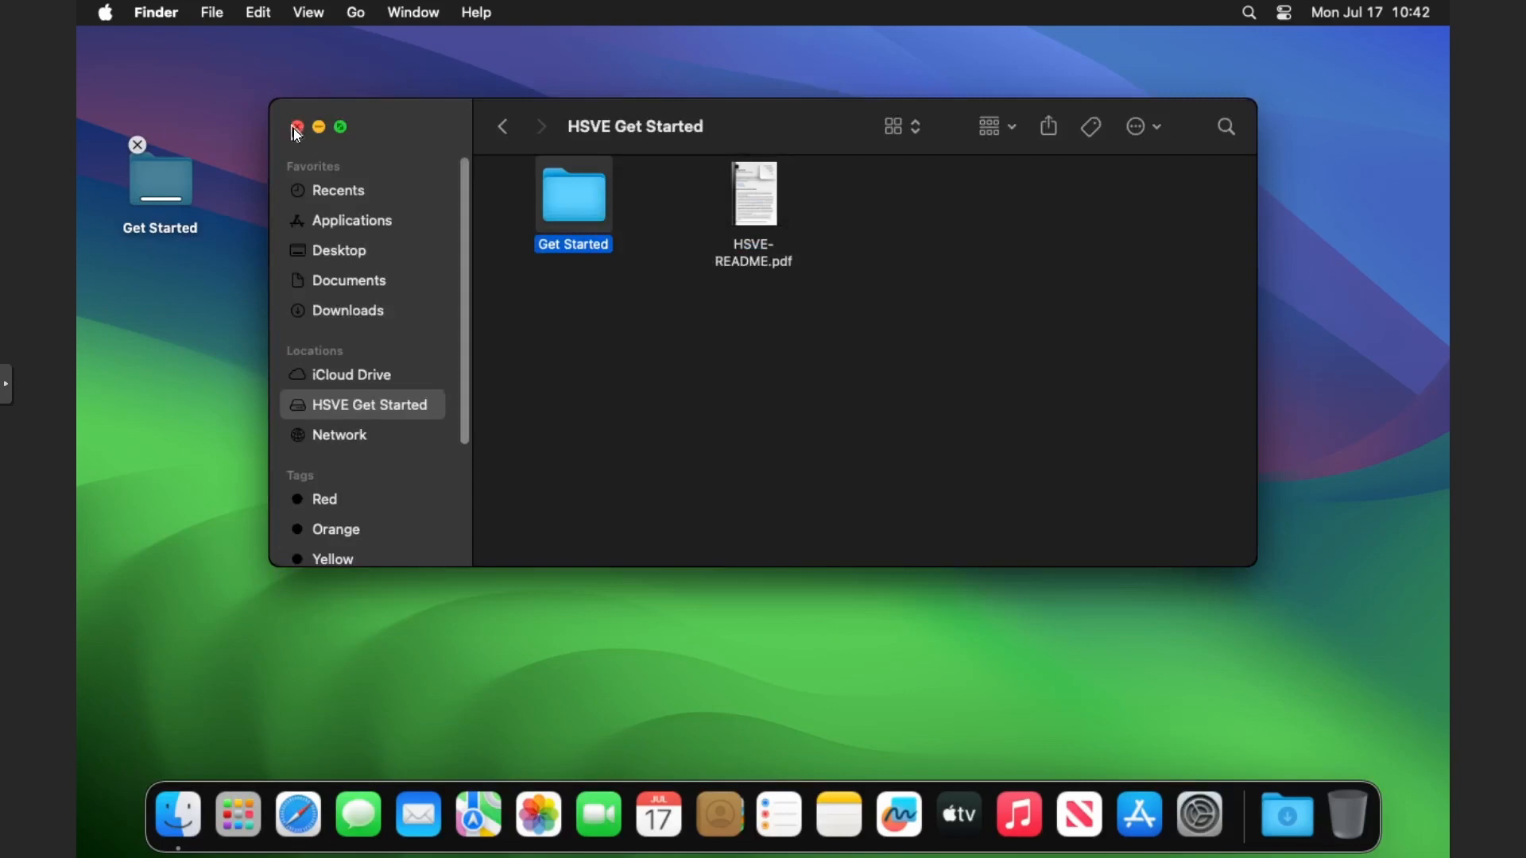
click(296, 128)
Open the desktop copy of Get Started and its EFIs folder.
click(185, 190)
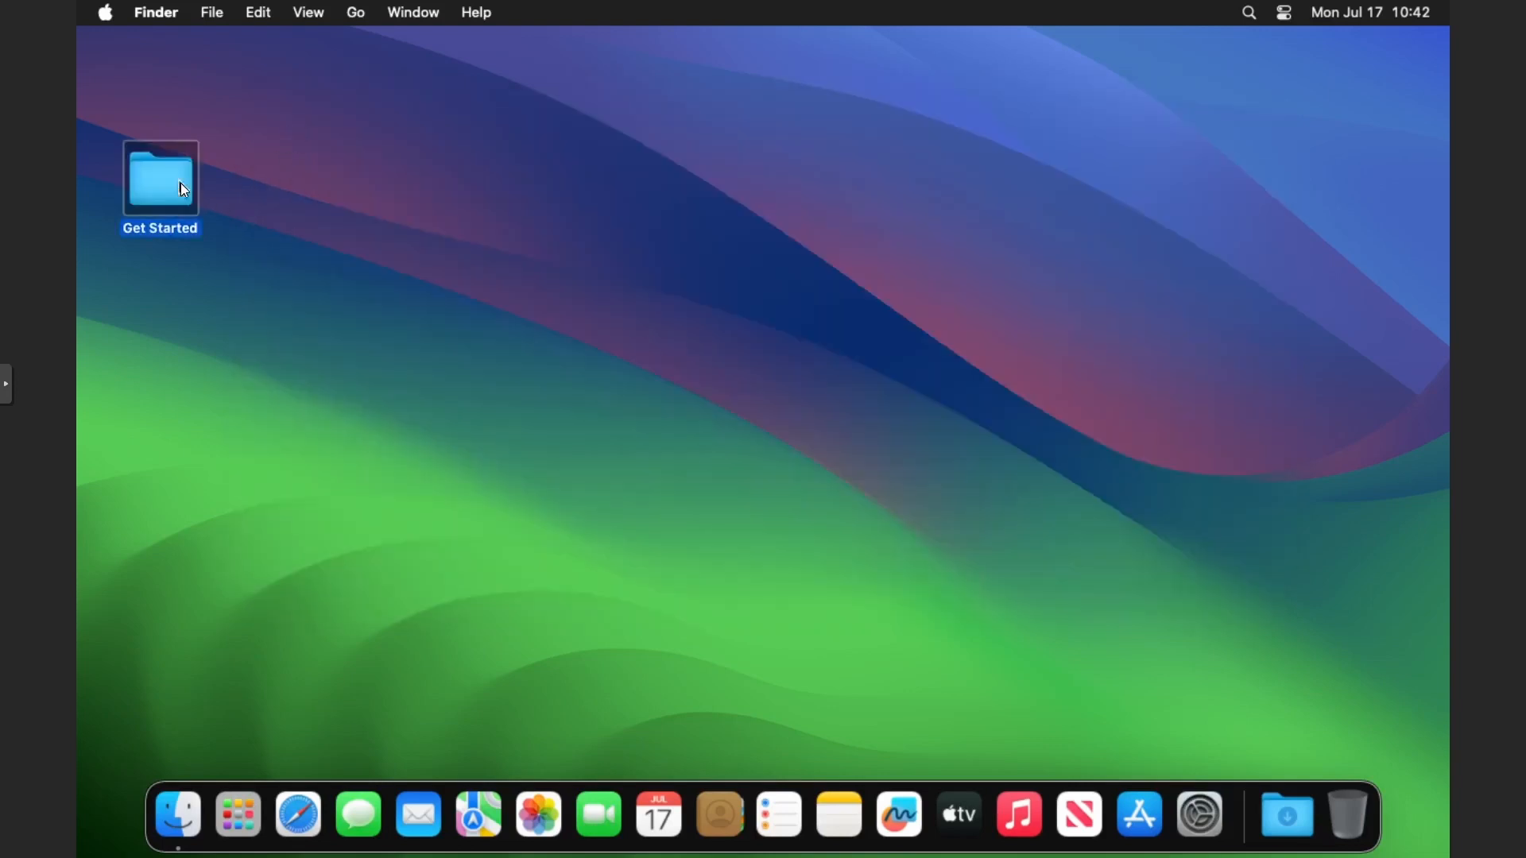
key(super+o)
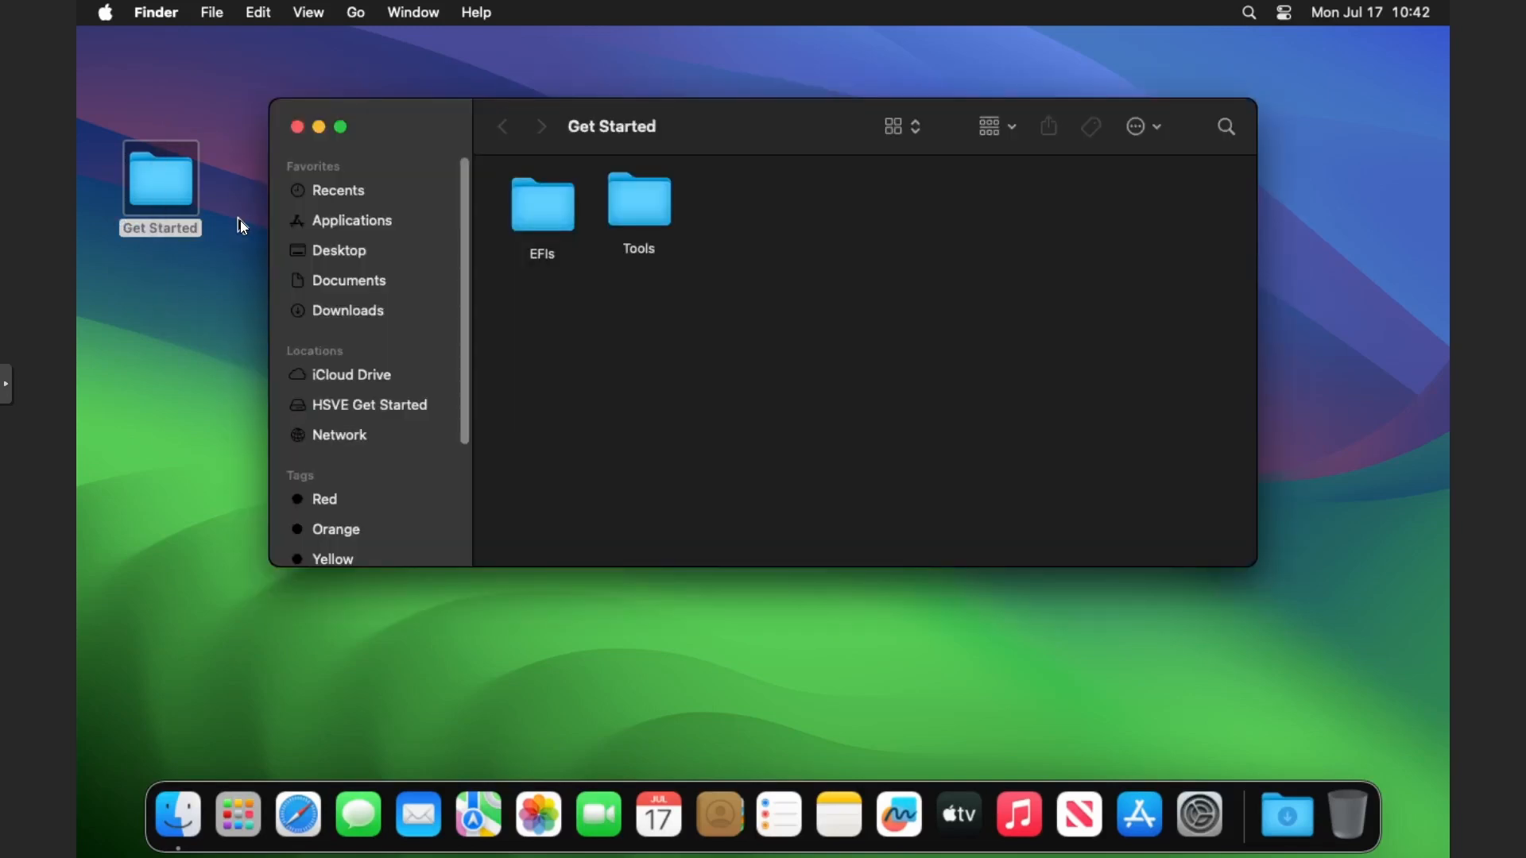
double_click(545, 217)
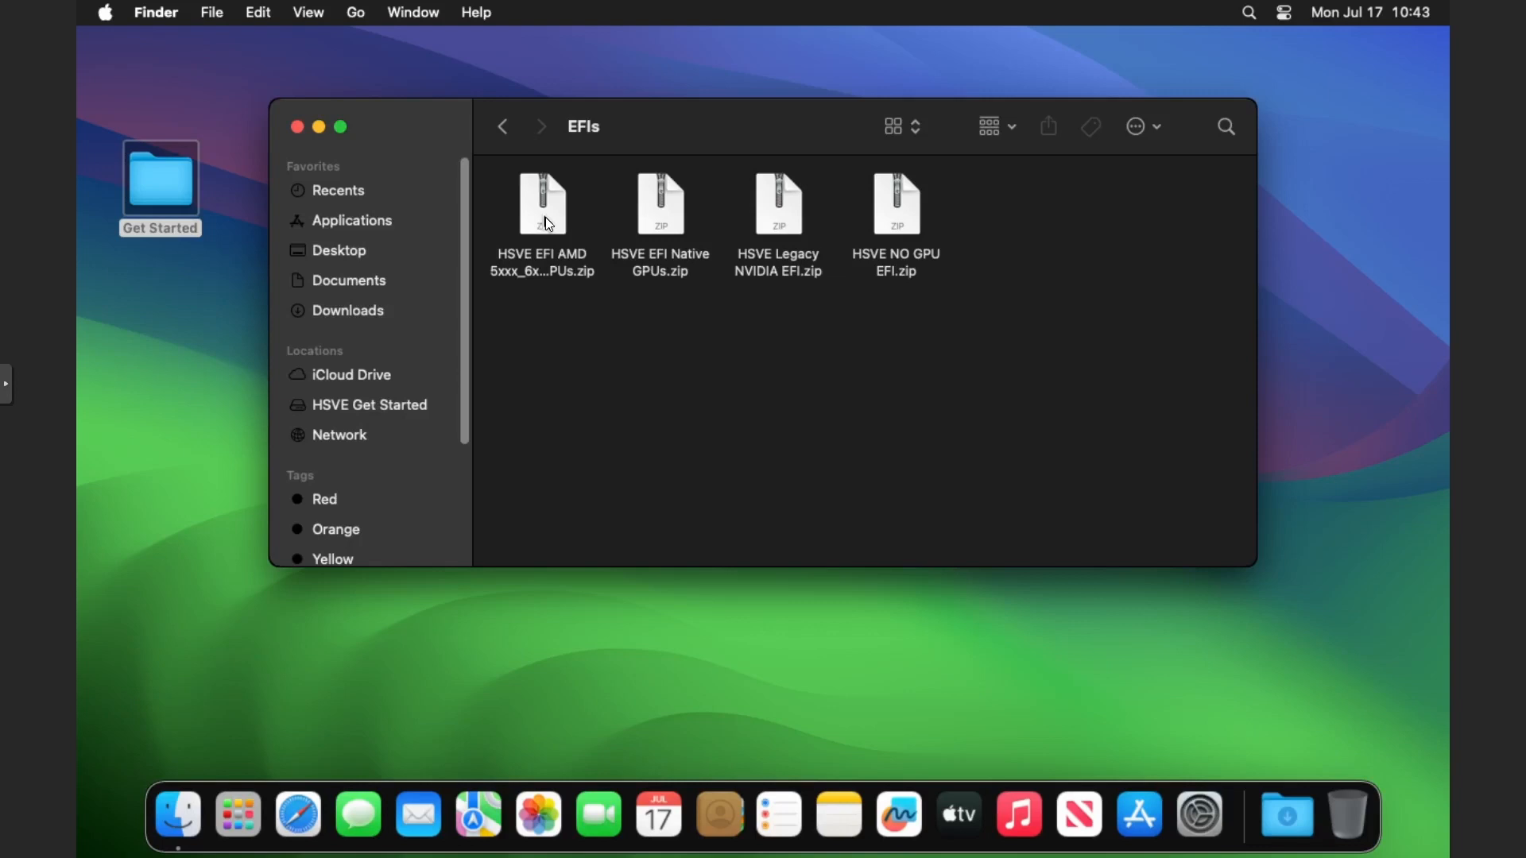
Extract HSVE EFI Native GPUs.zip and move the extracted folder to the desktop.
click(665, 225)
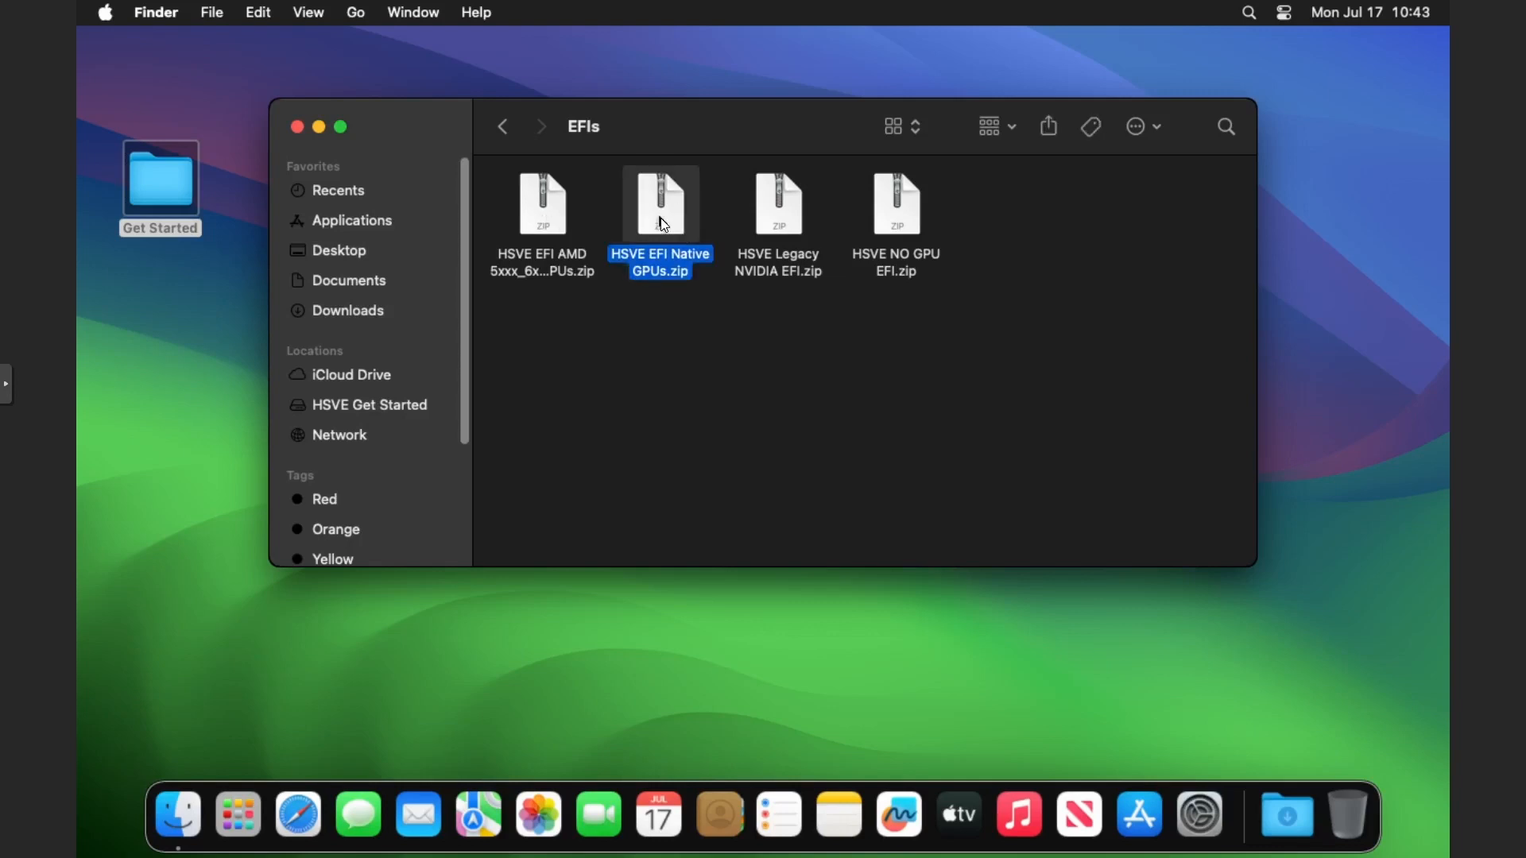
double_click(665, 226)
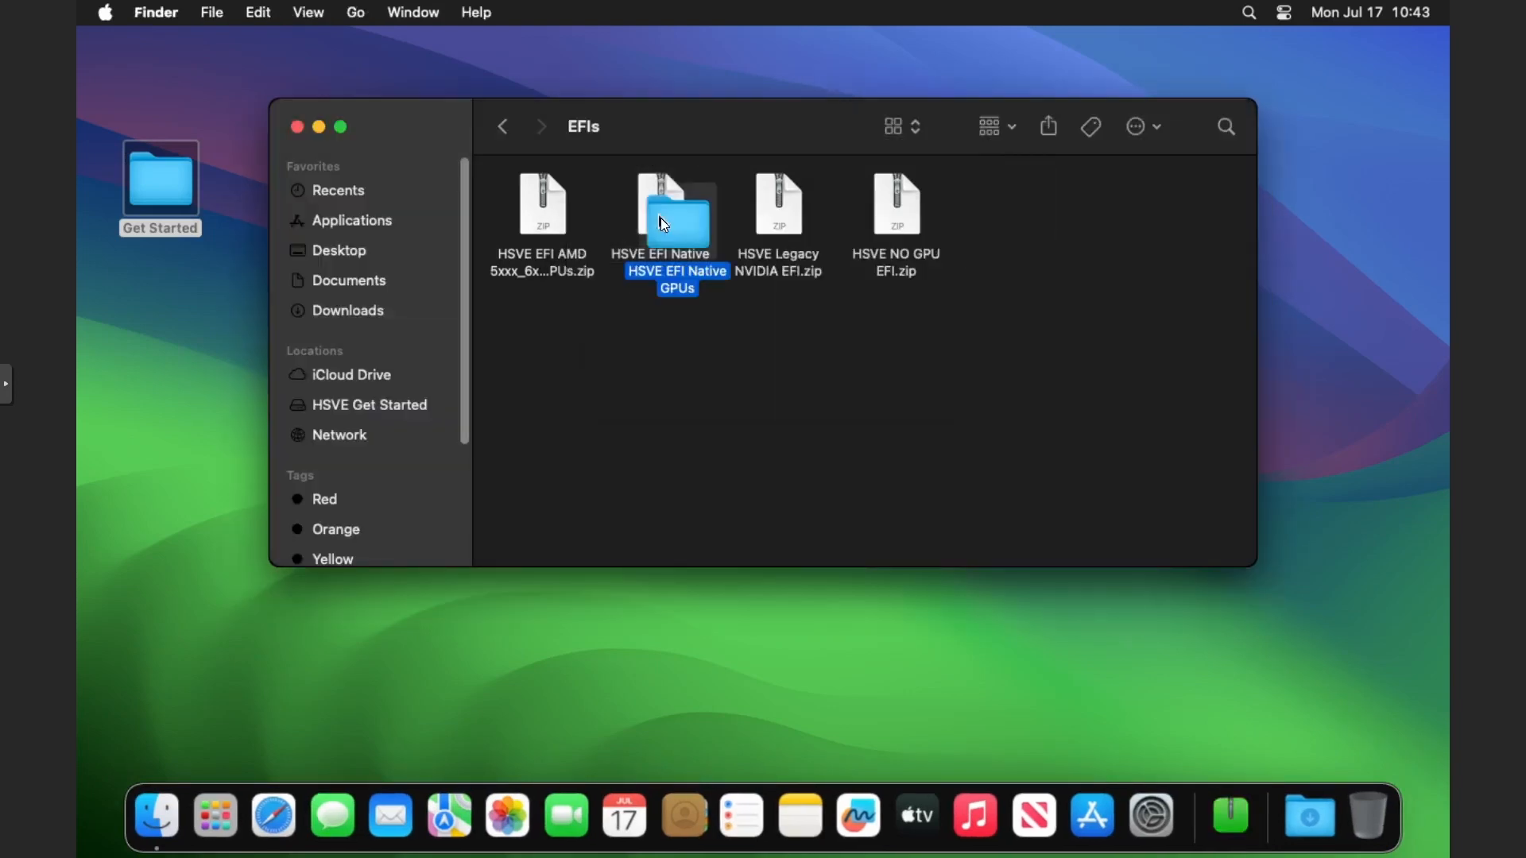
drag(661, 218, 164, 313)
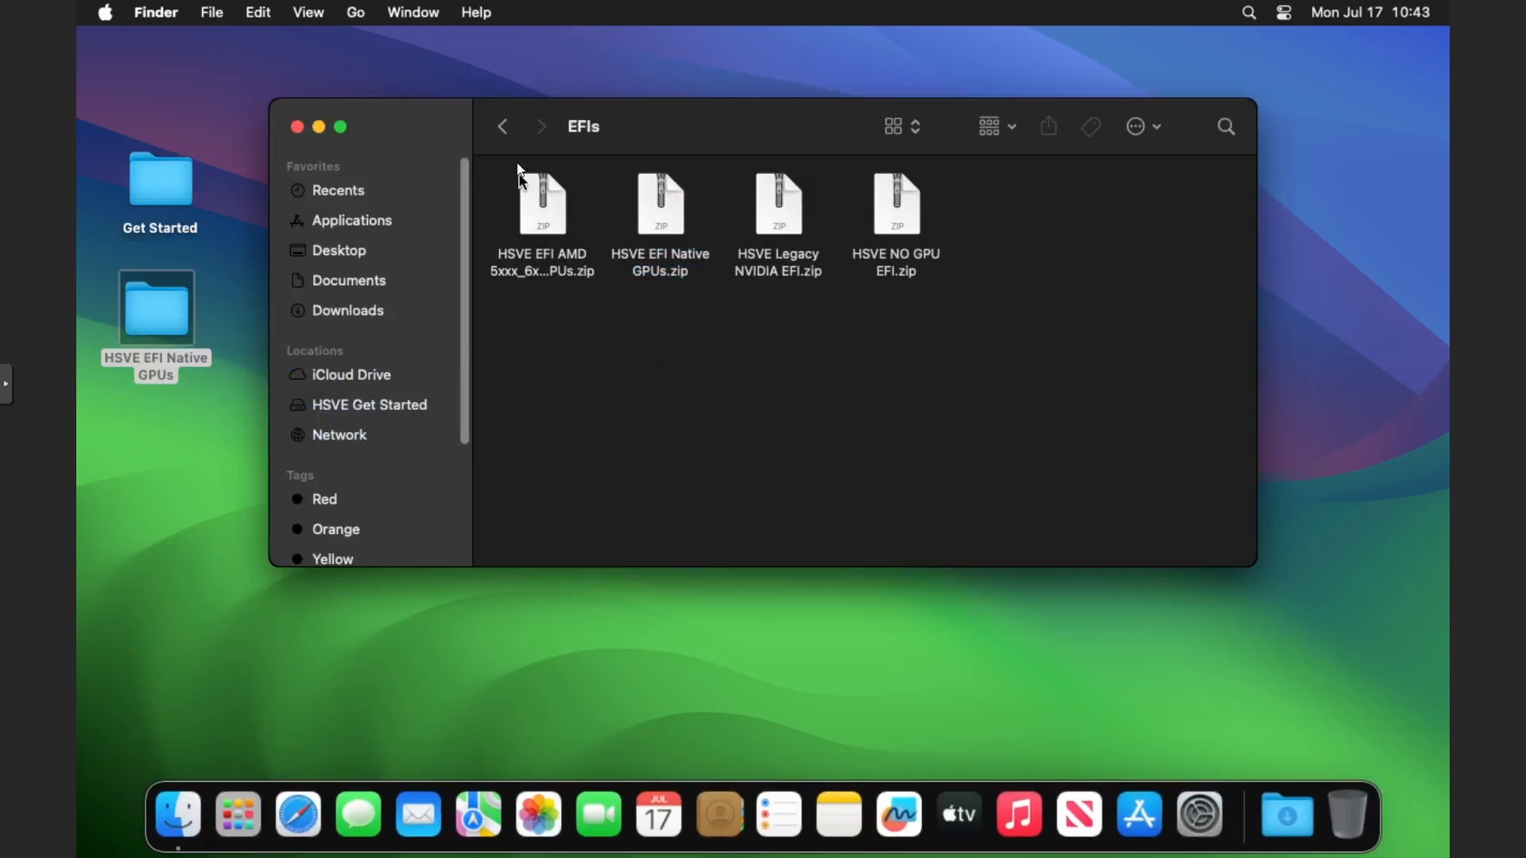
Launch OpenCore Configurator from the Tools folder, choosing to open it despite the unverified developer warning.
click(503, 127)
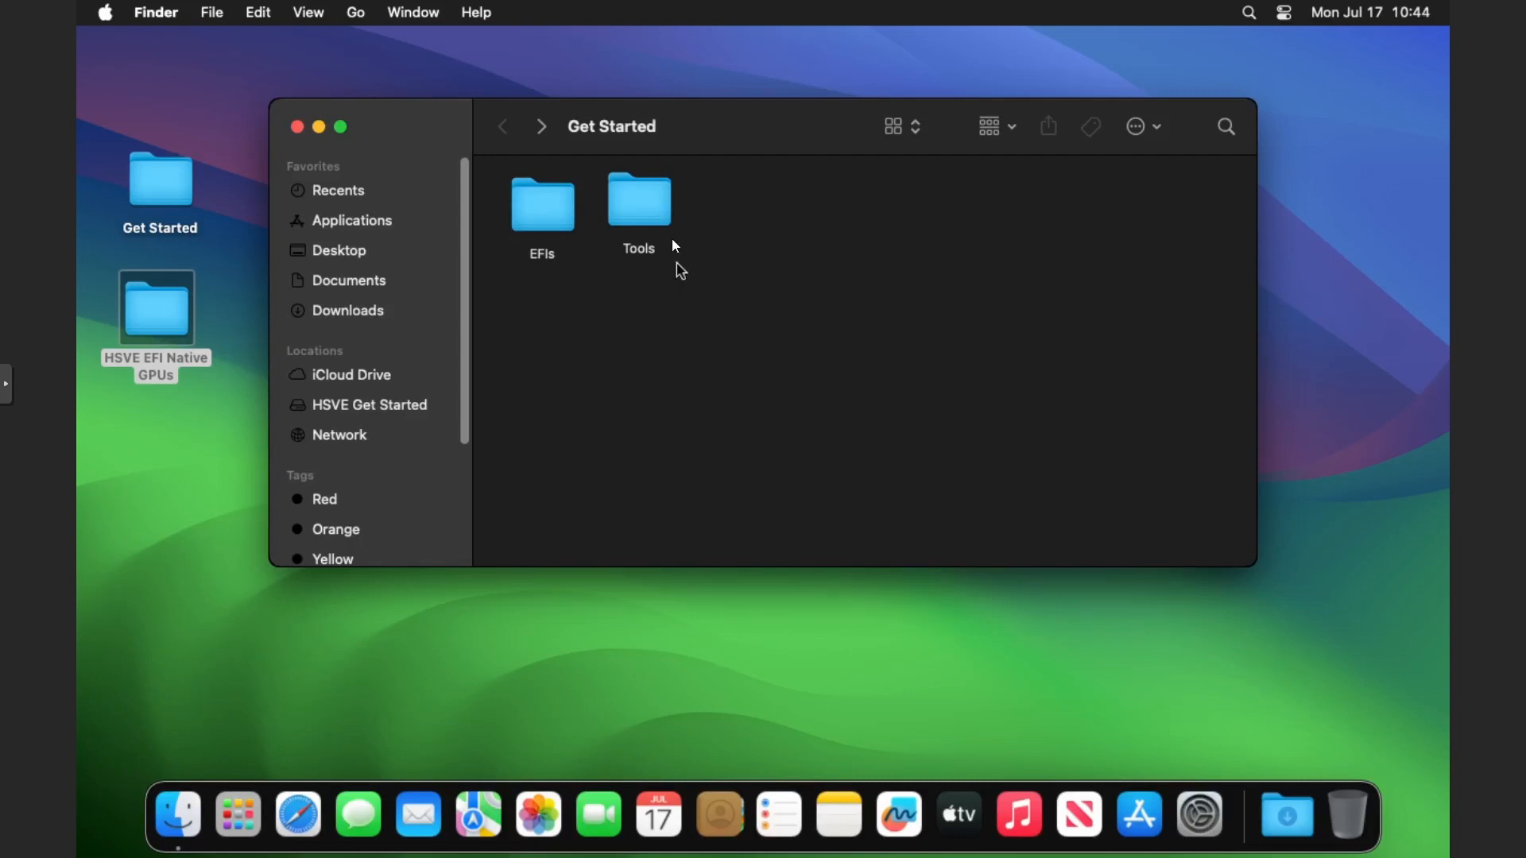
double_click(654, 204)
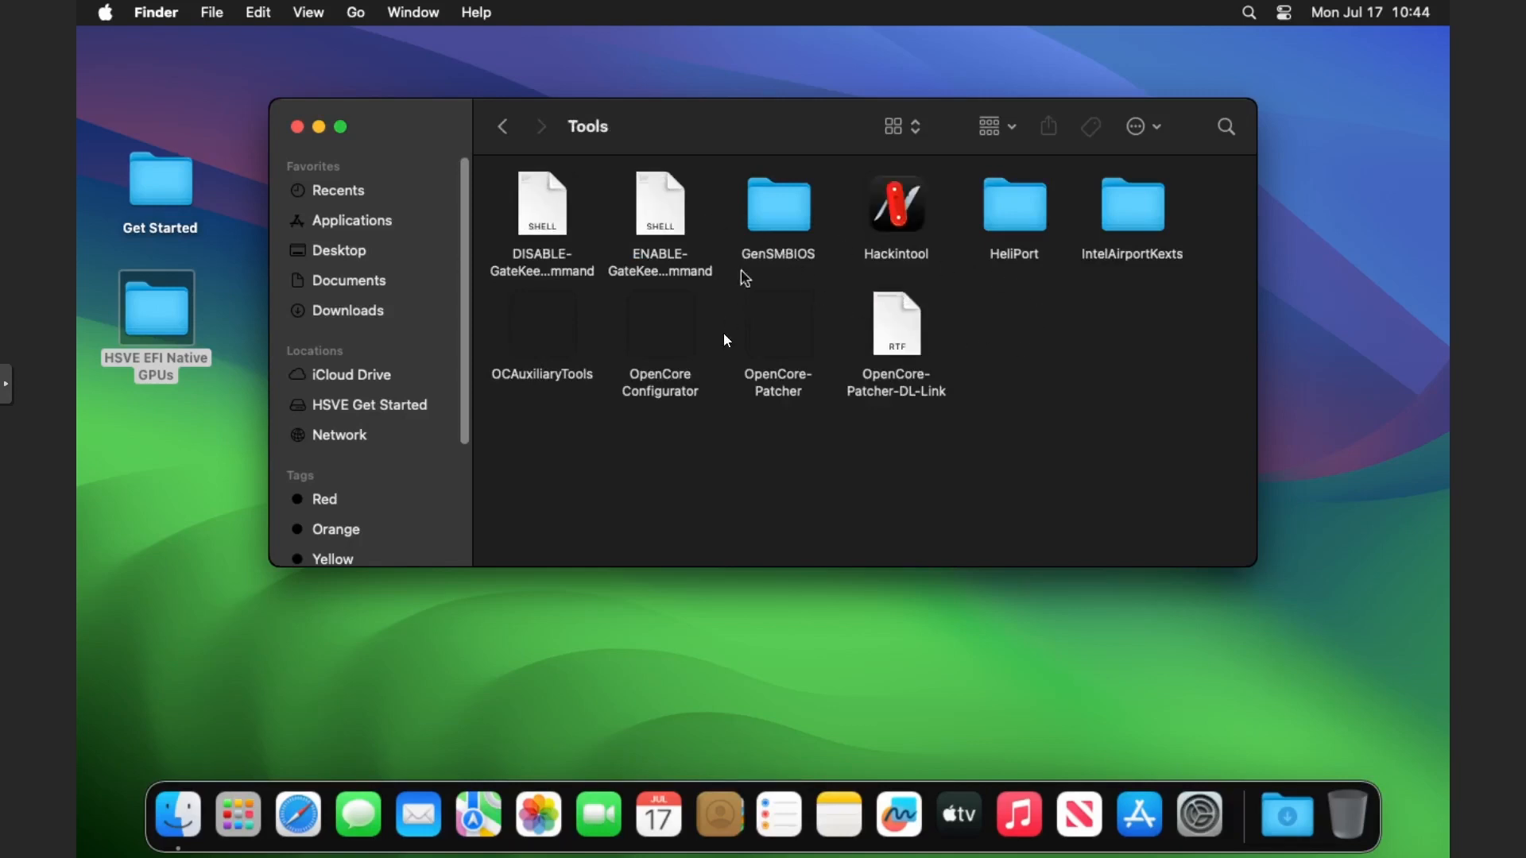
right_click(646, 316)
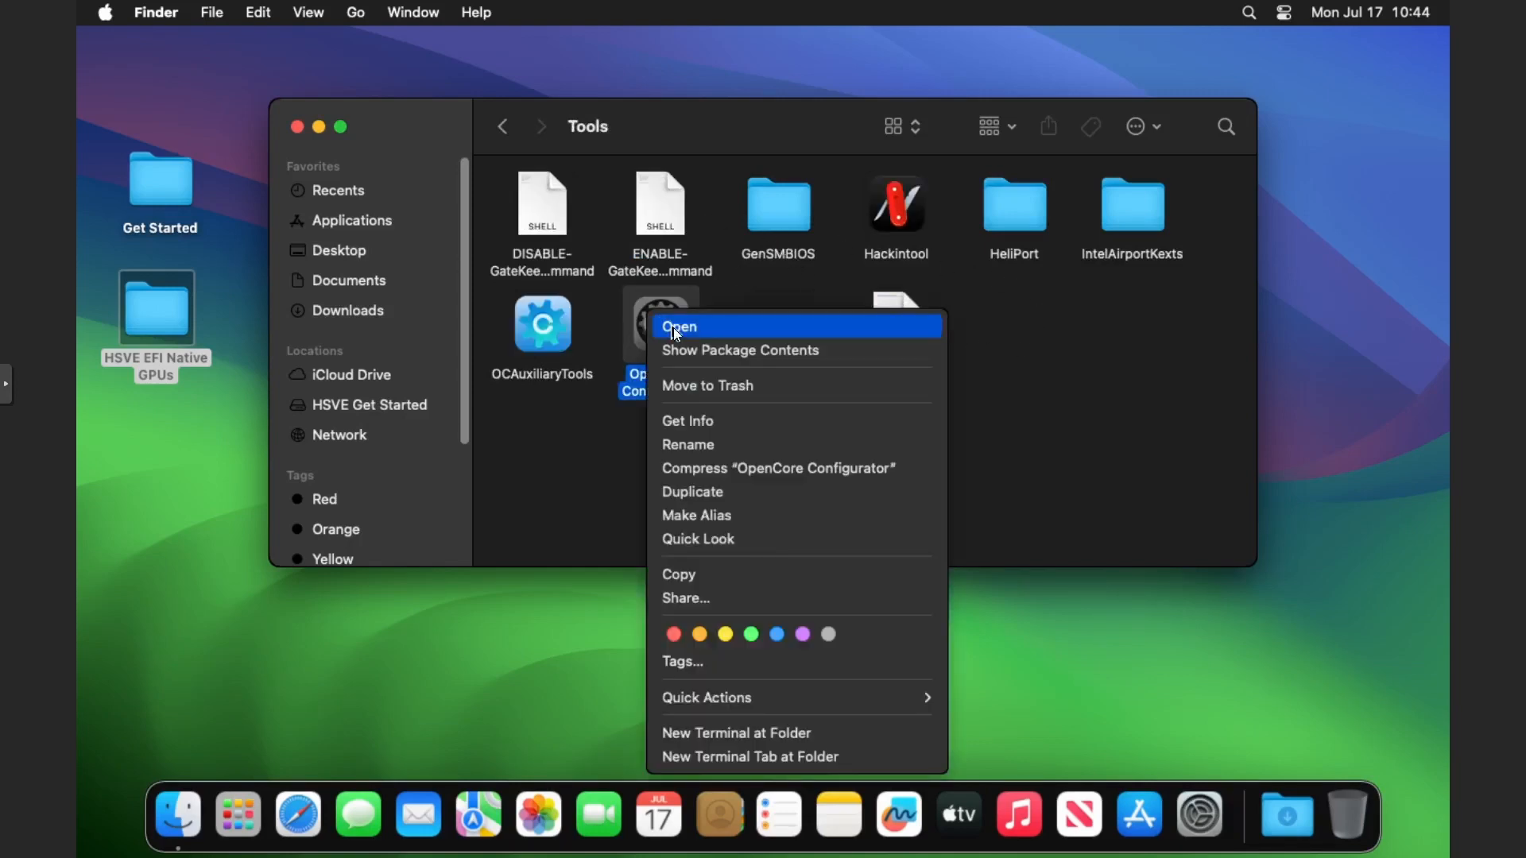
click(676, 329)
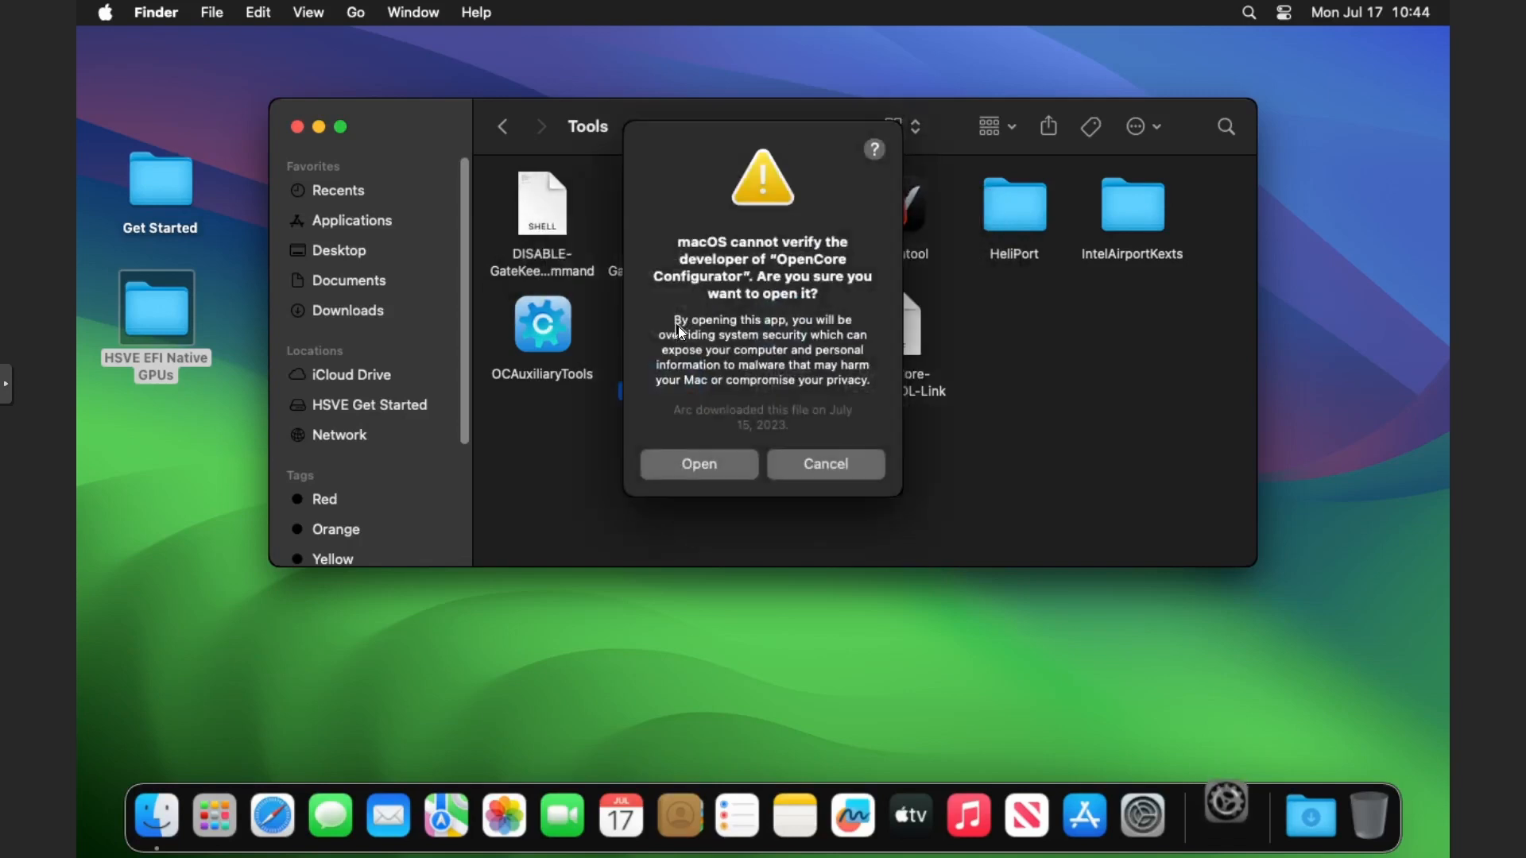
click(709, 466)
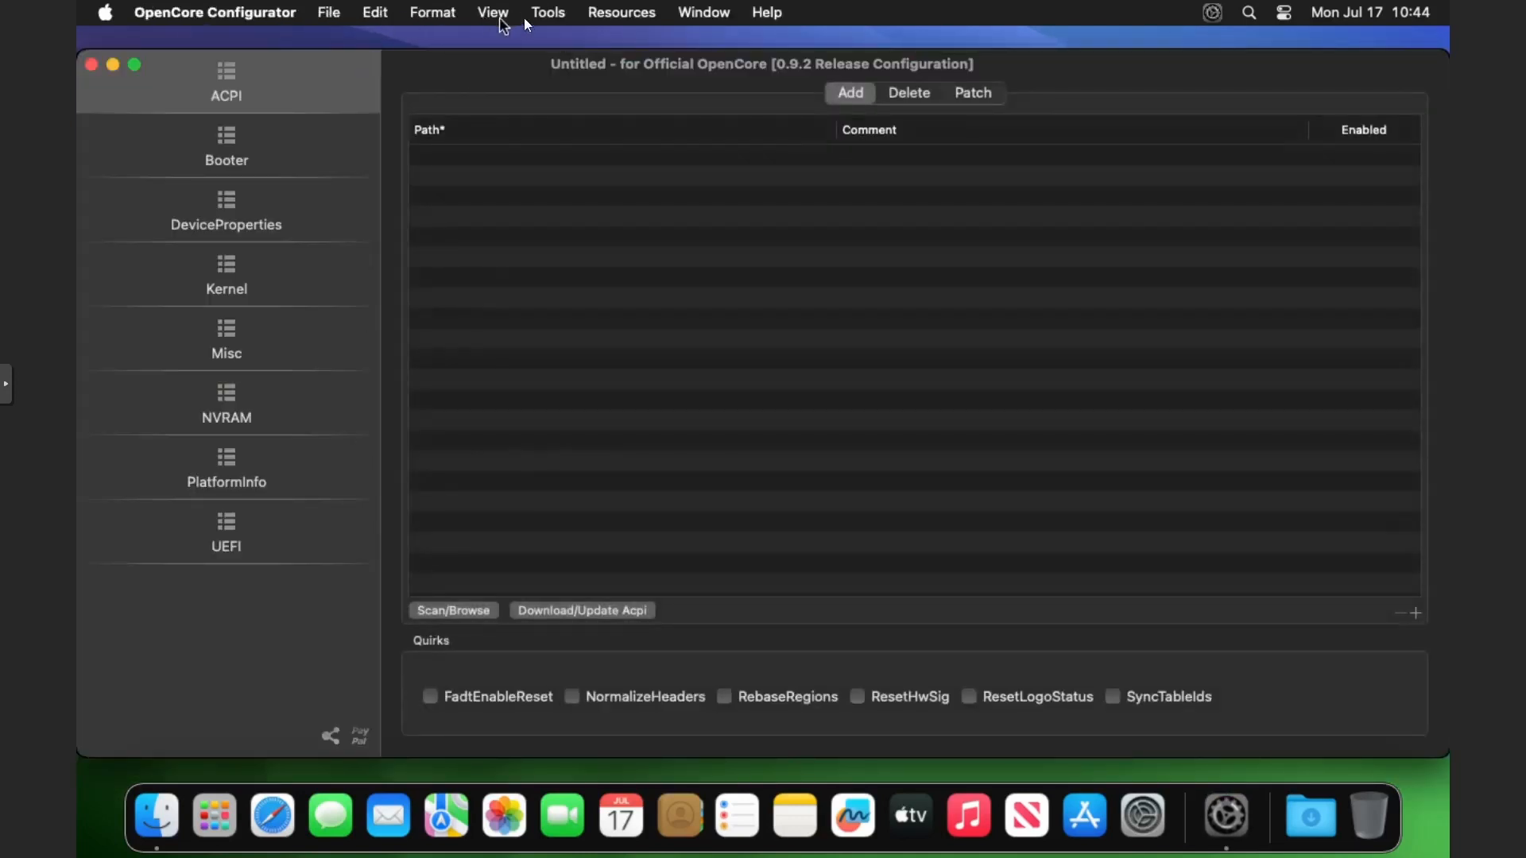
Open Mount EFI and mount the disk0s1 EFI partition, entering the administrator password.
click(531, 16)
click(541, 41)
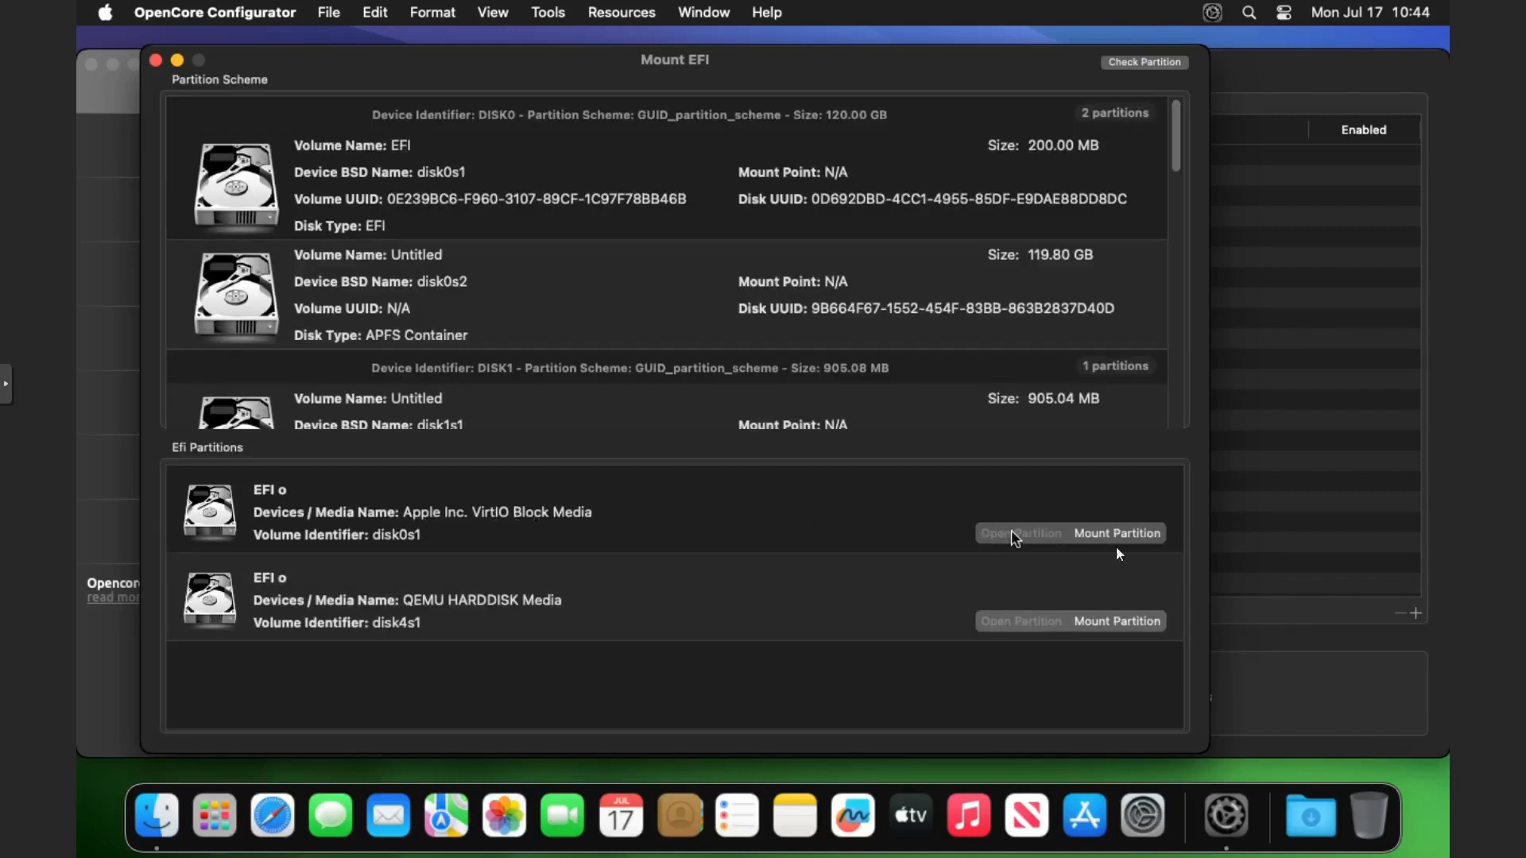
click(1136, 534)
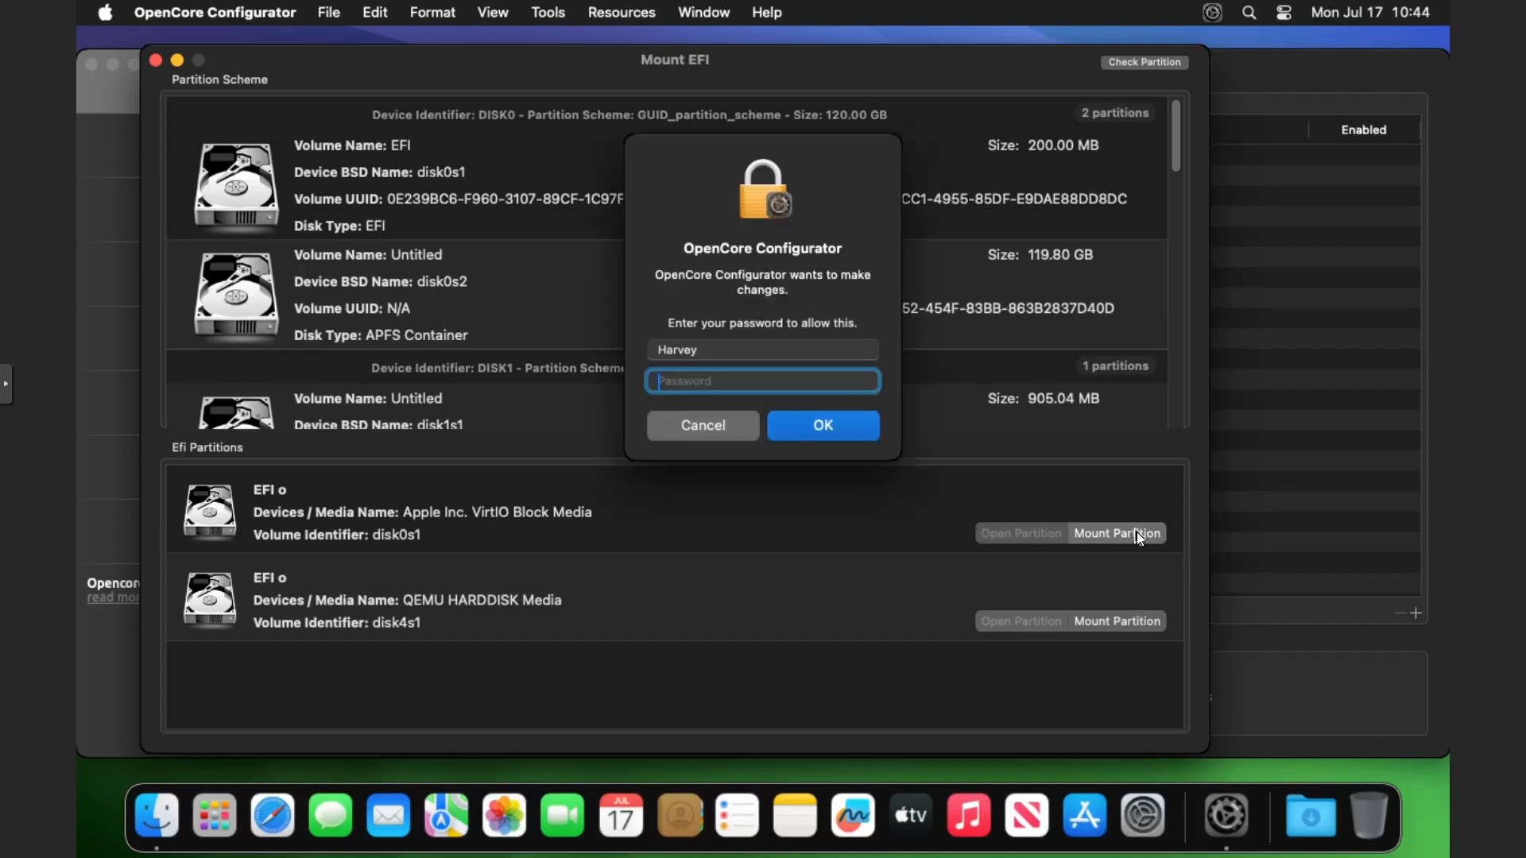
text(••••••••••)
key(Return)
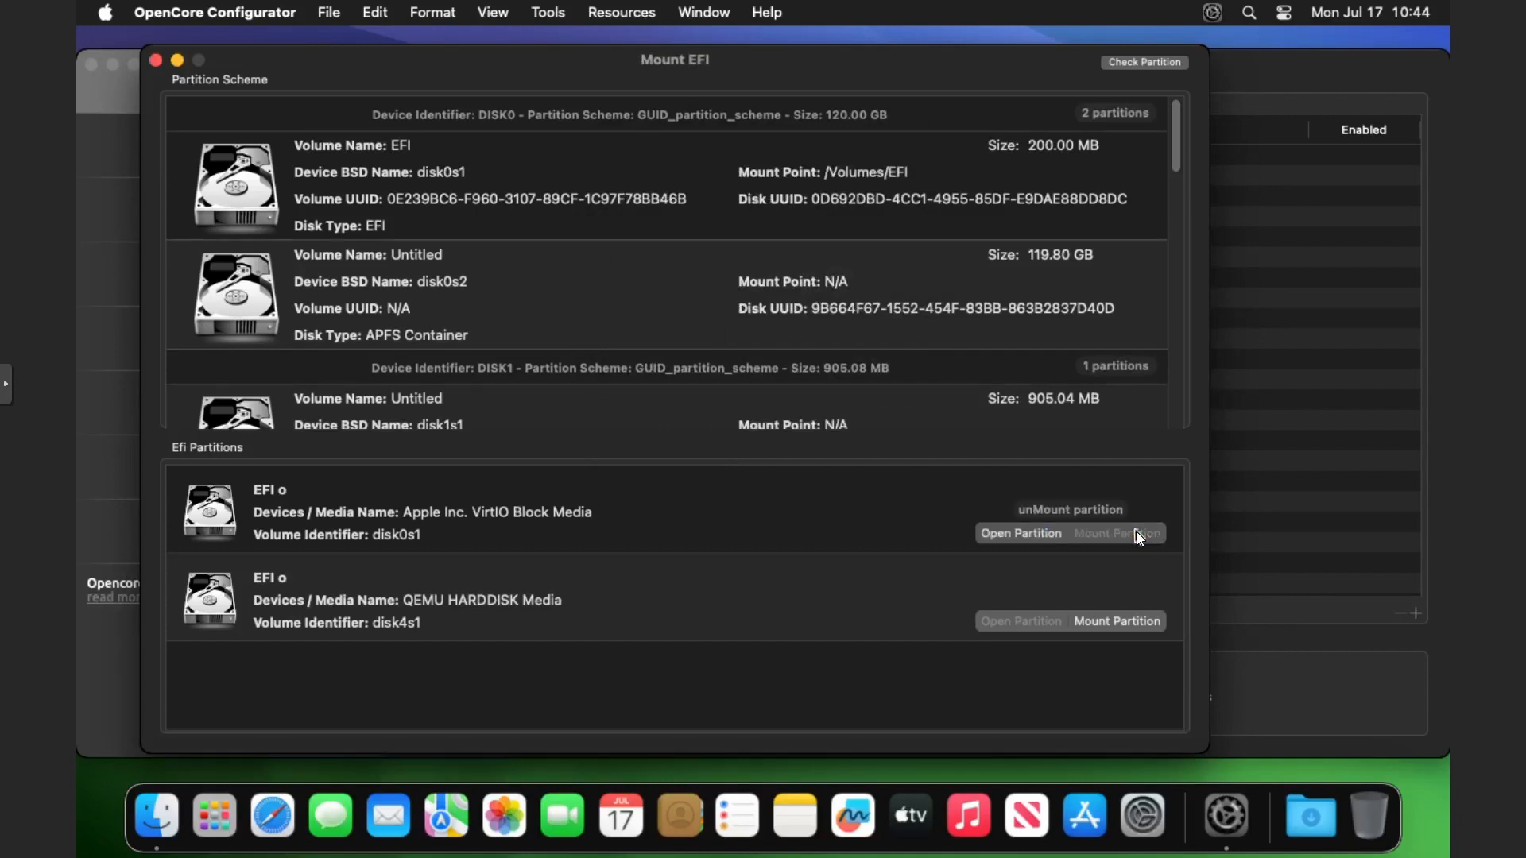
Open the mounted EFI partition in a Finder window.
click(1041, 529)
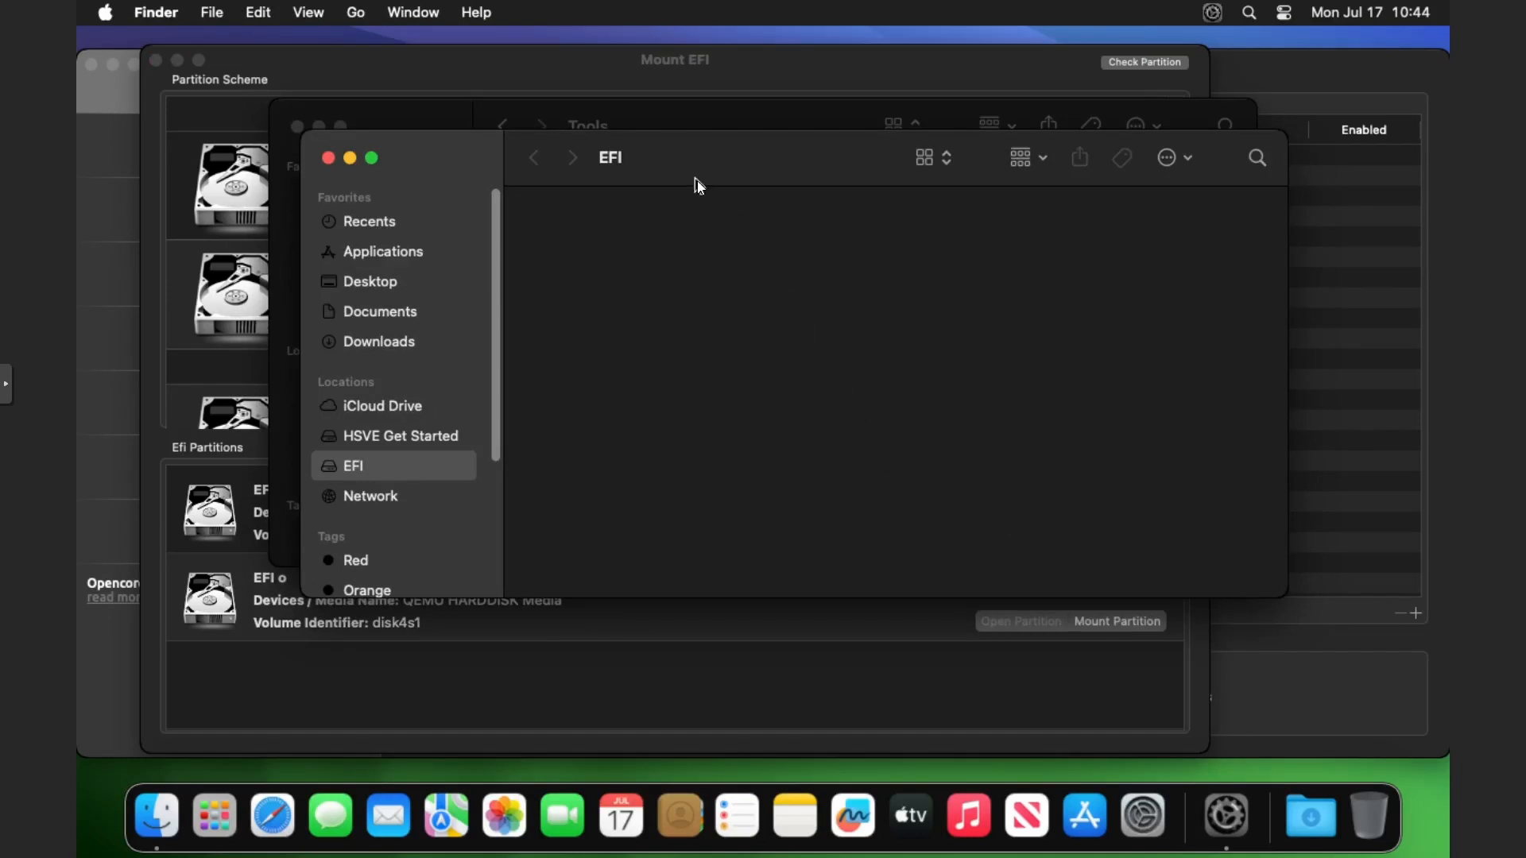
drag(963, 283, 947, 274)
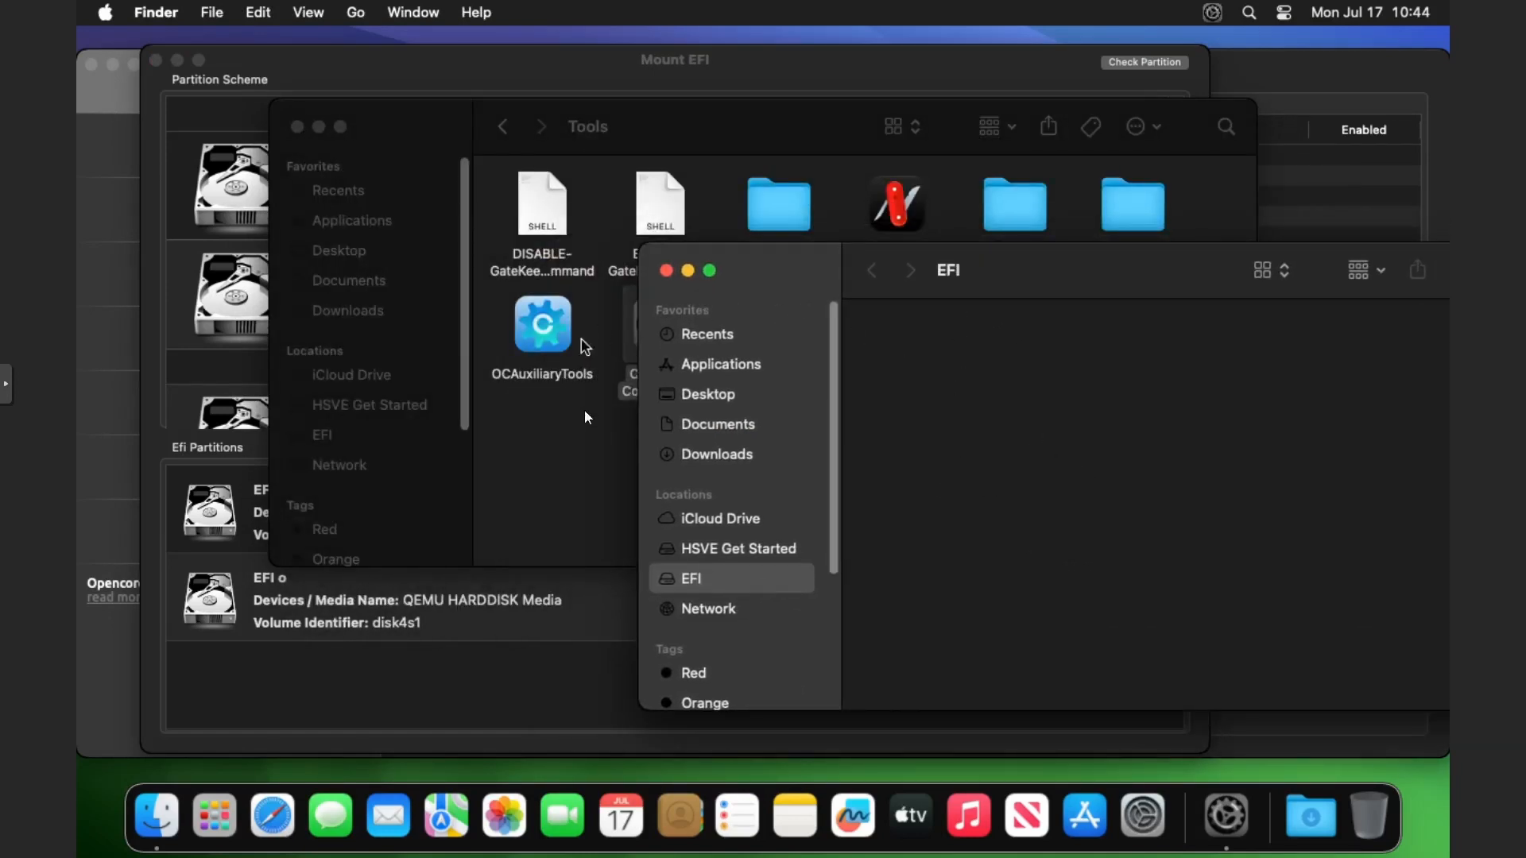
click(597, 462)
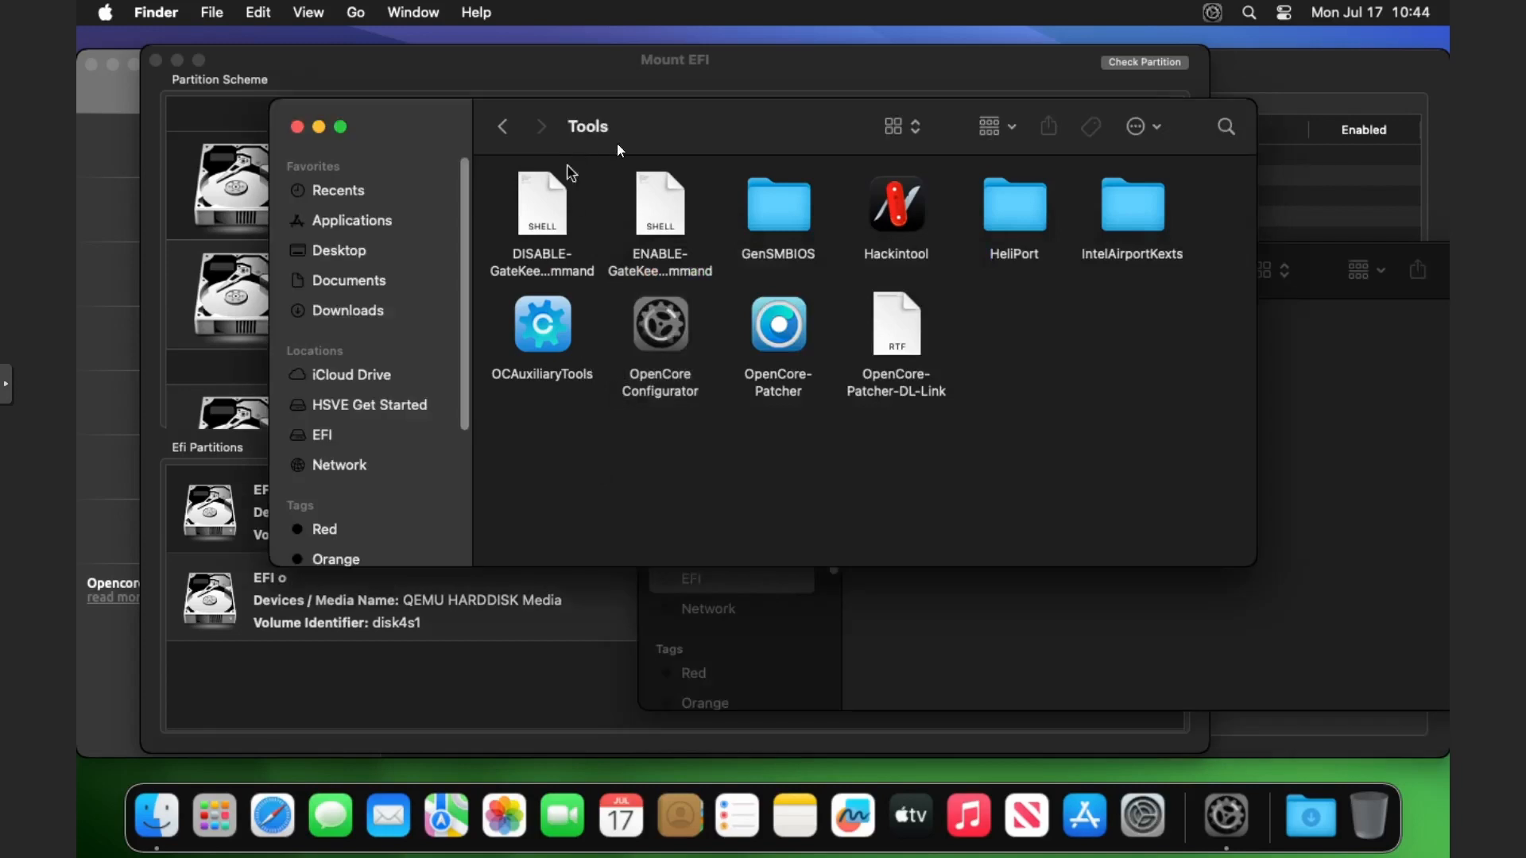
Copy the EFI folder from the desktop's HSVE EFI Native GPUs folder into the EFI partition.
click(343, 246)
drag(761, 138, 569, 147)
double_click(463, 208)
drag(323, 213, 1267, 414)
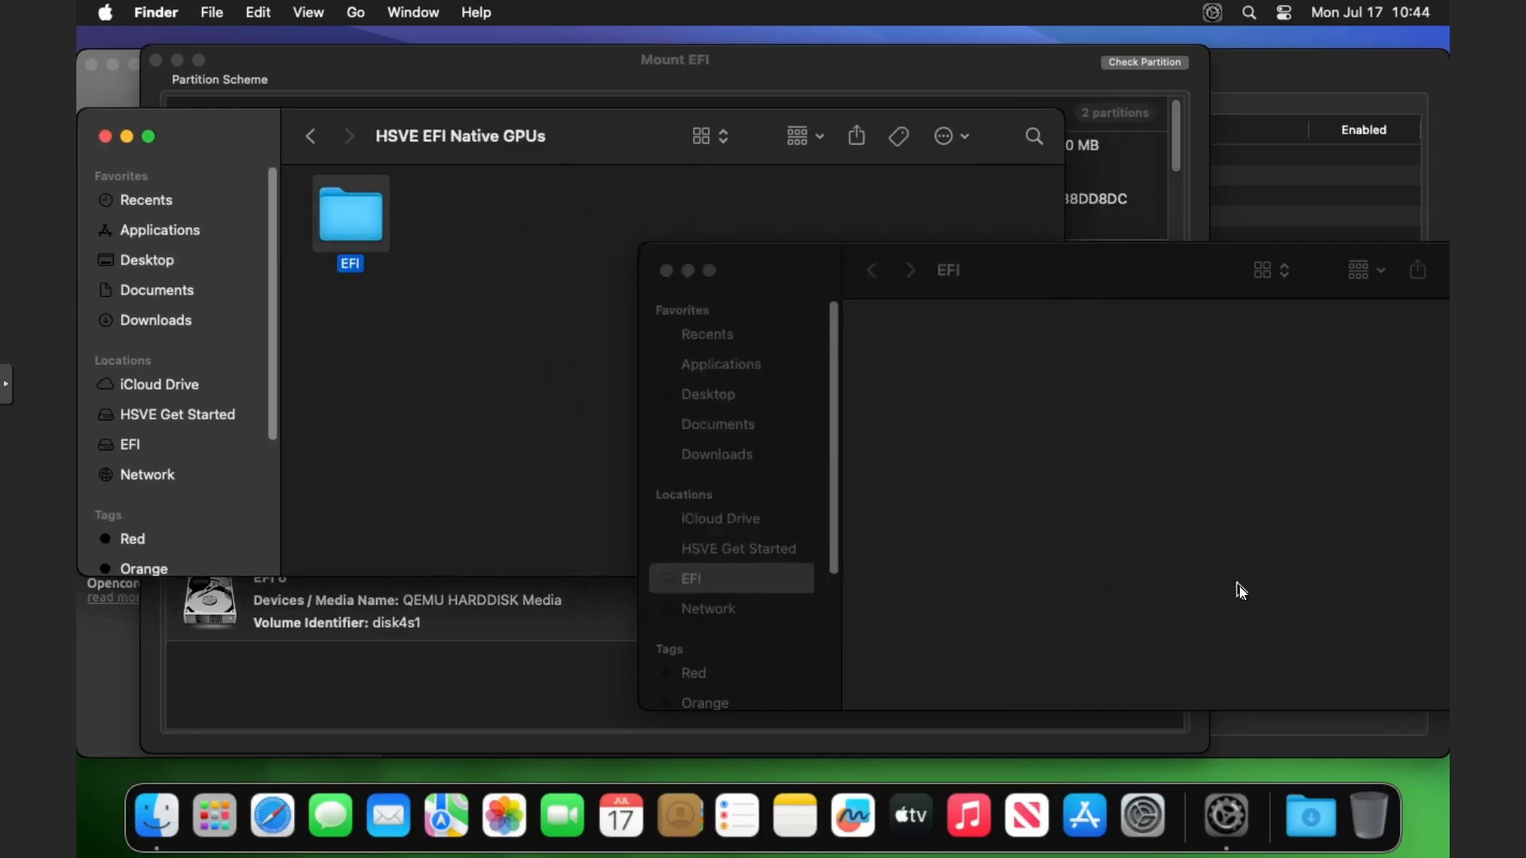
drag(1069, 278, 795, 231)
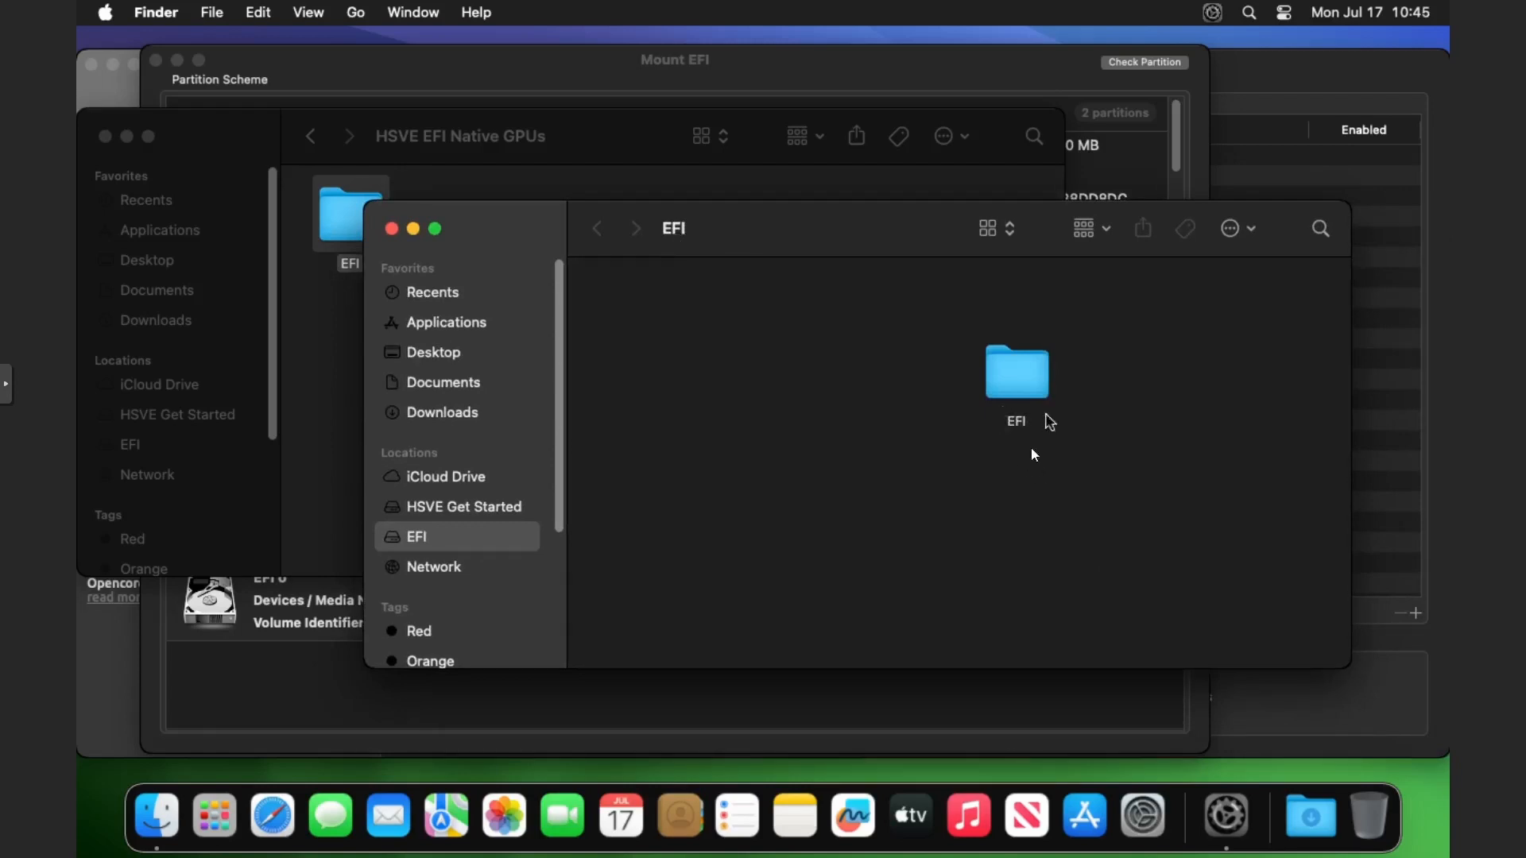
click(1025, 723)
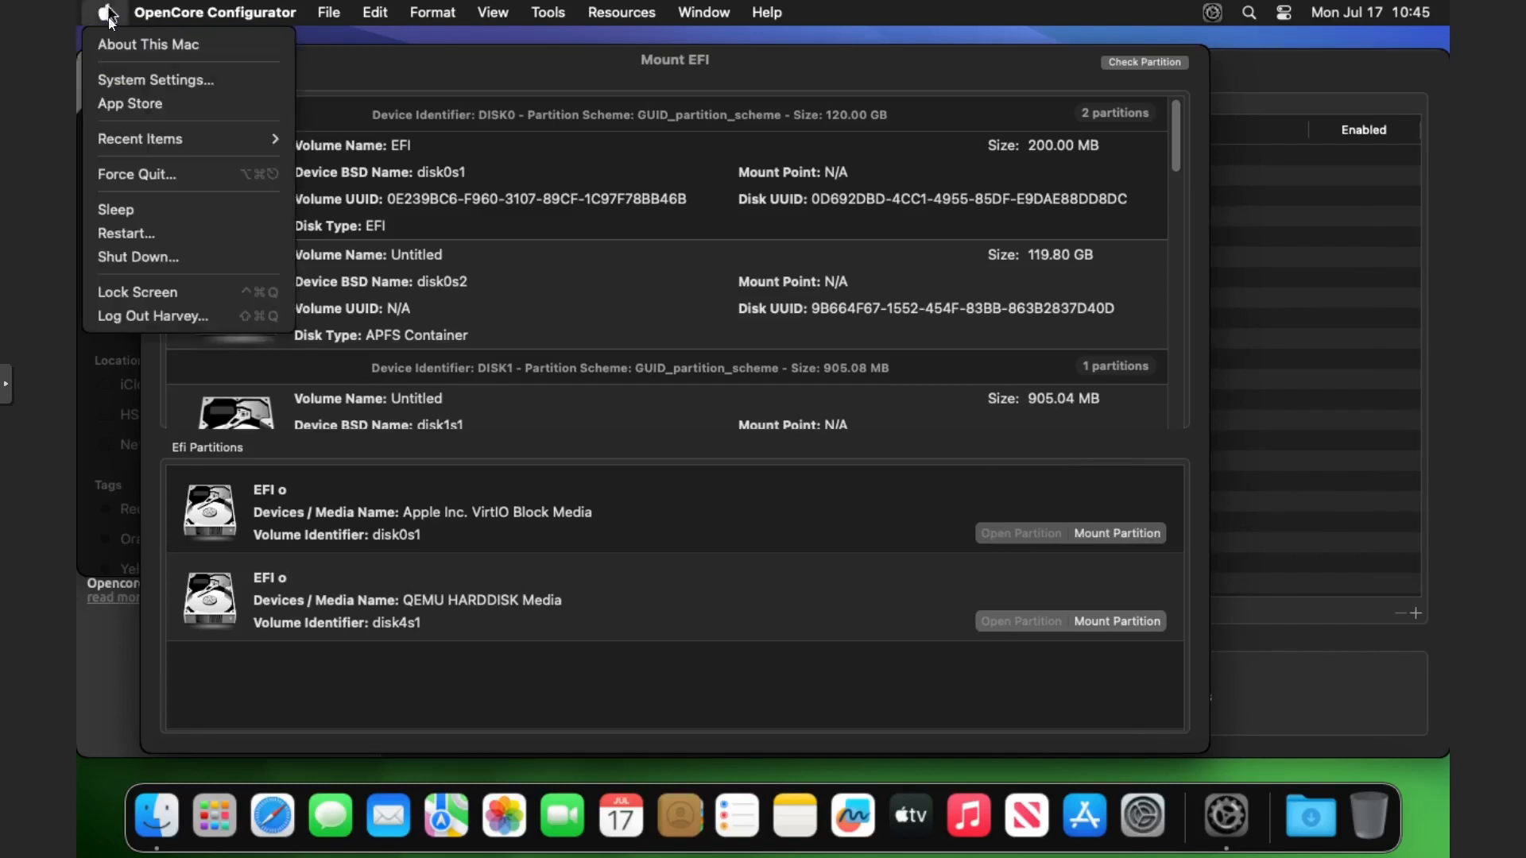
Shut down the macOS VM without reopening windows when logging back in.
click(126, 258)
click(835, 280)
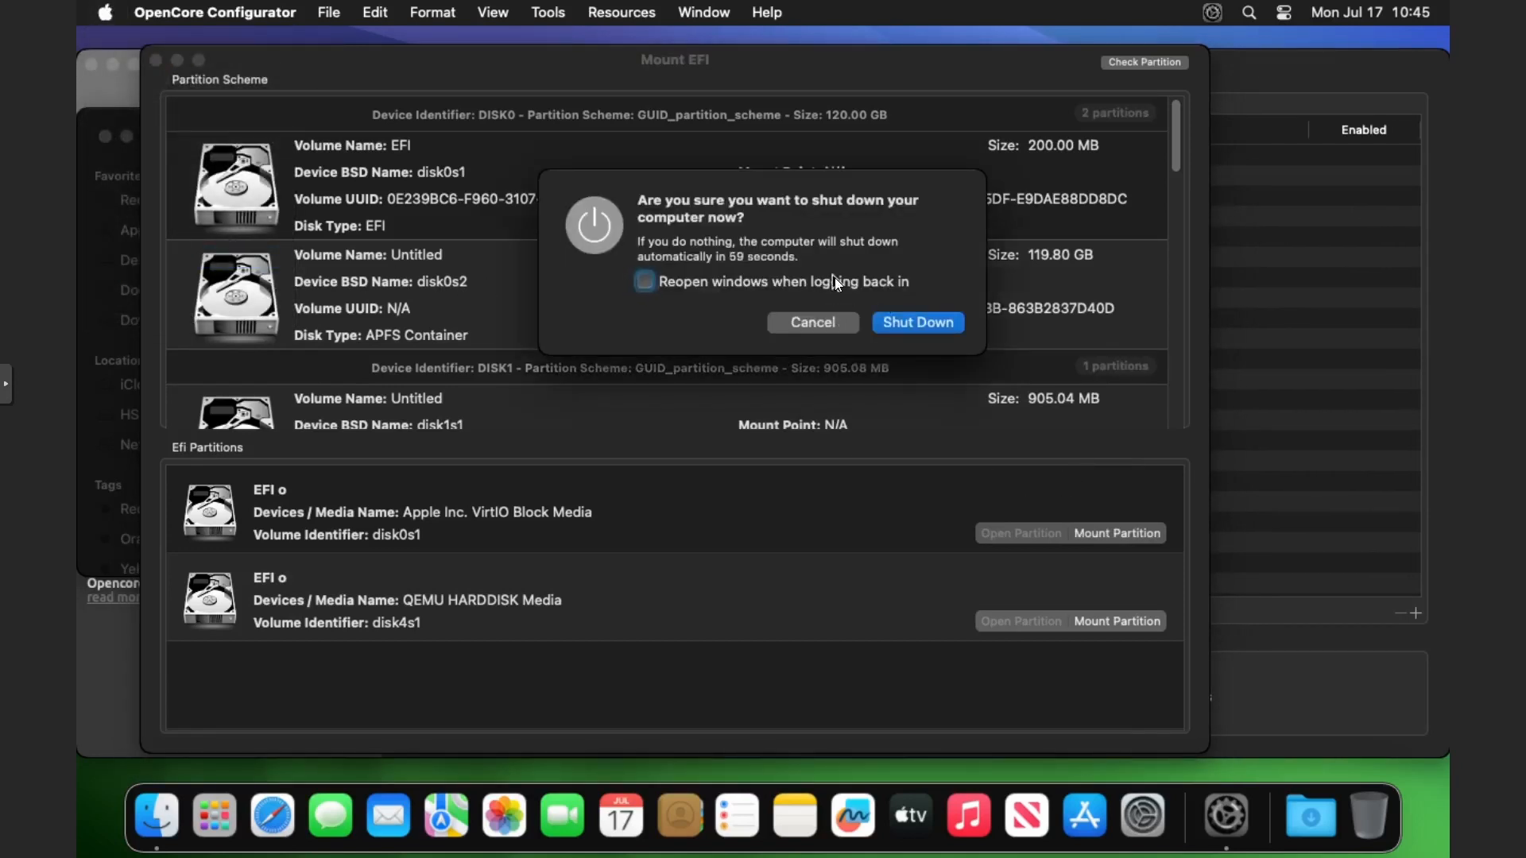
click(835, 280)
click(901, 325)
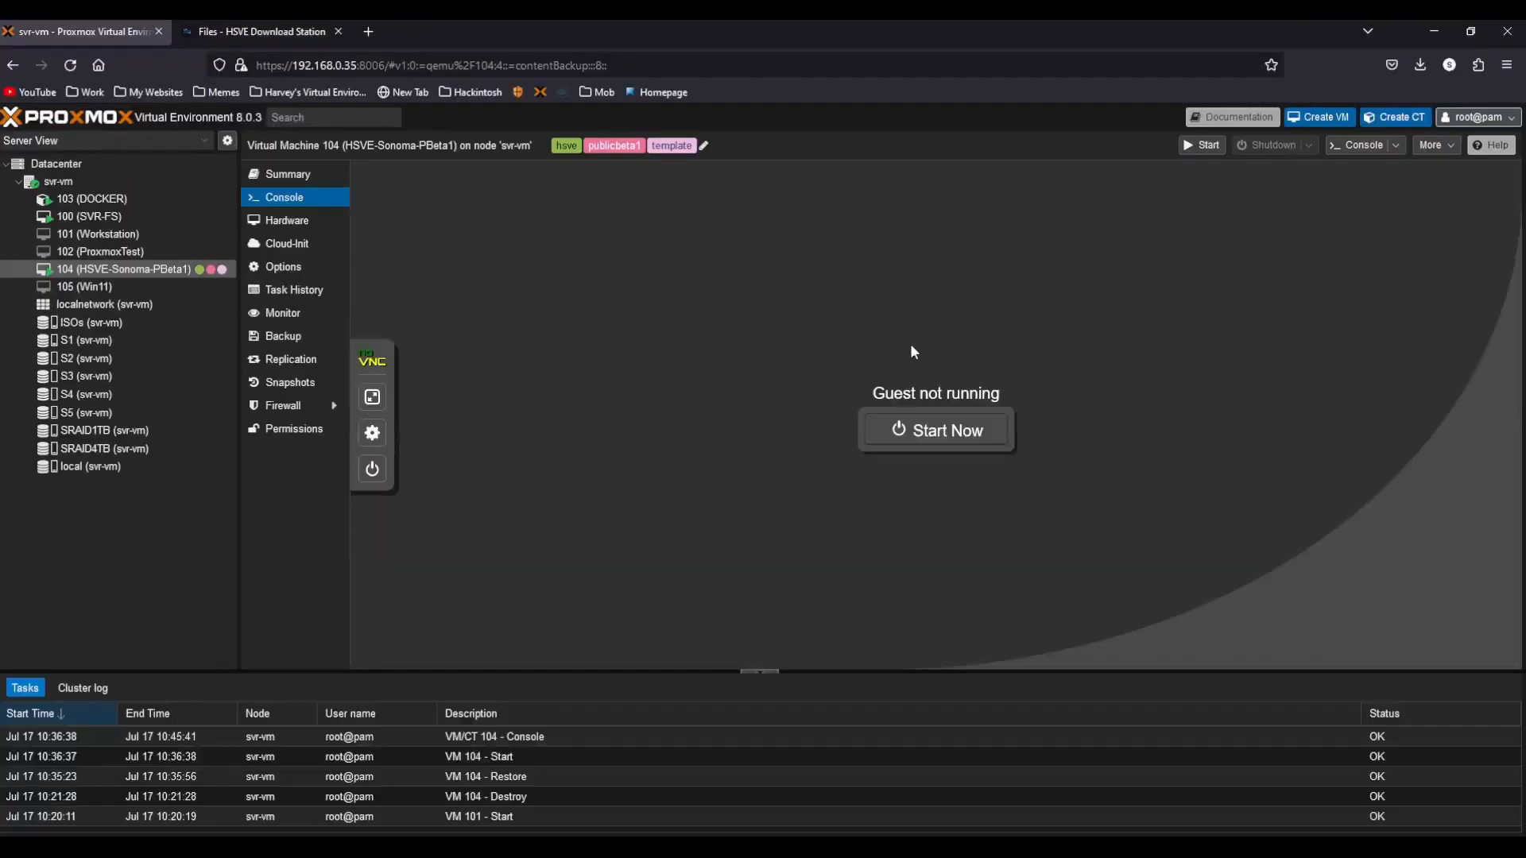
Detach the ide2 hard disk from VM 104's hardware.
click(321, 226)
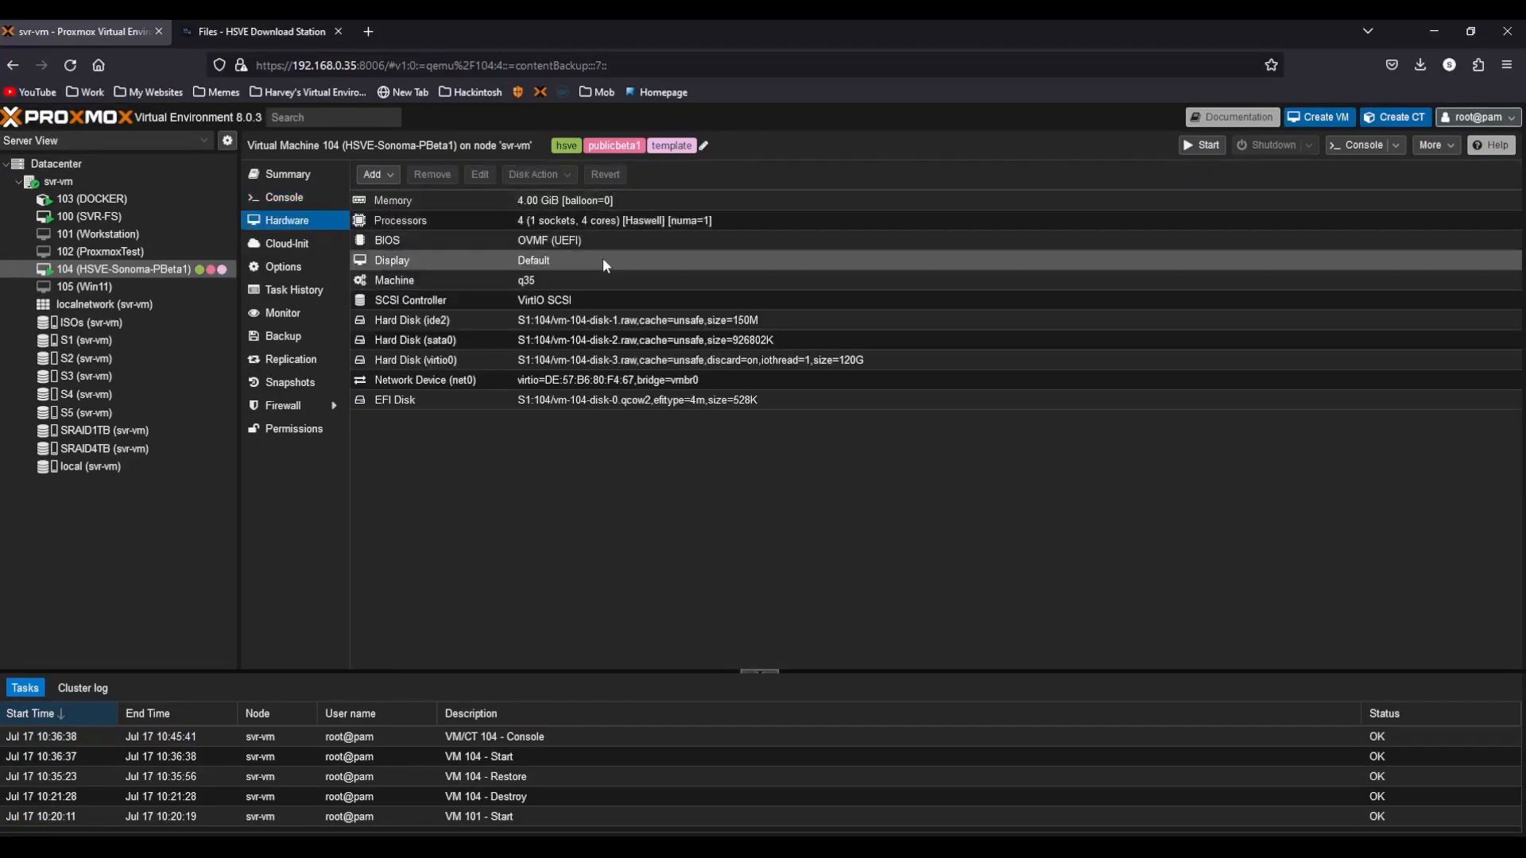
click(603, 326)
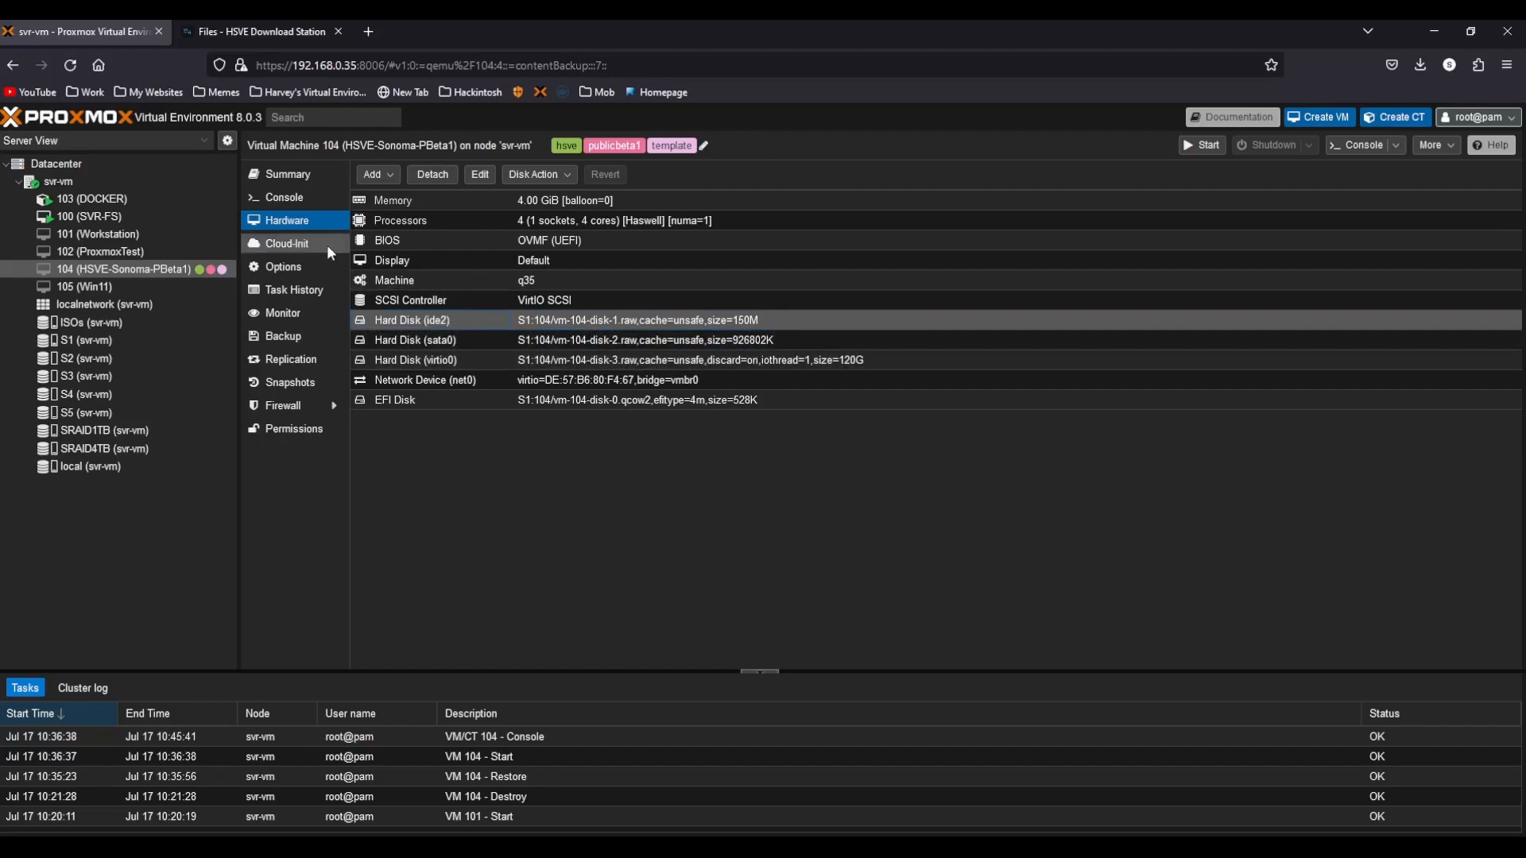
click(432, 174)
click(718, 504)
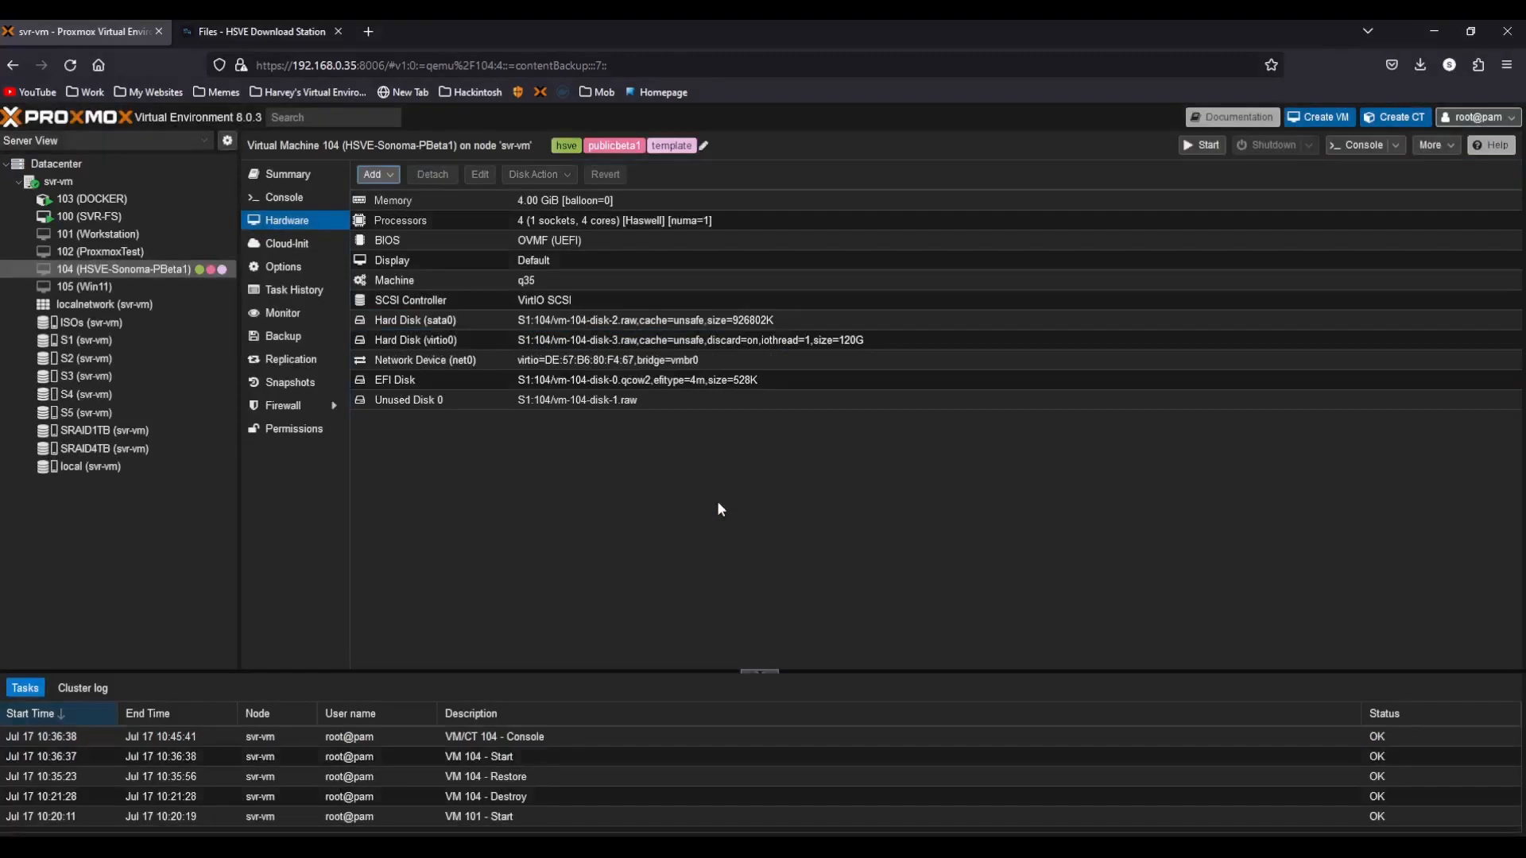
Detach the sata0 hard disk from VM 104 as well.
click(432, 174)
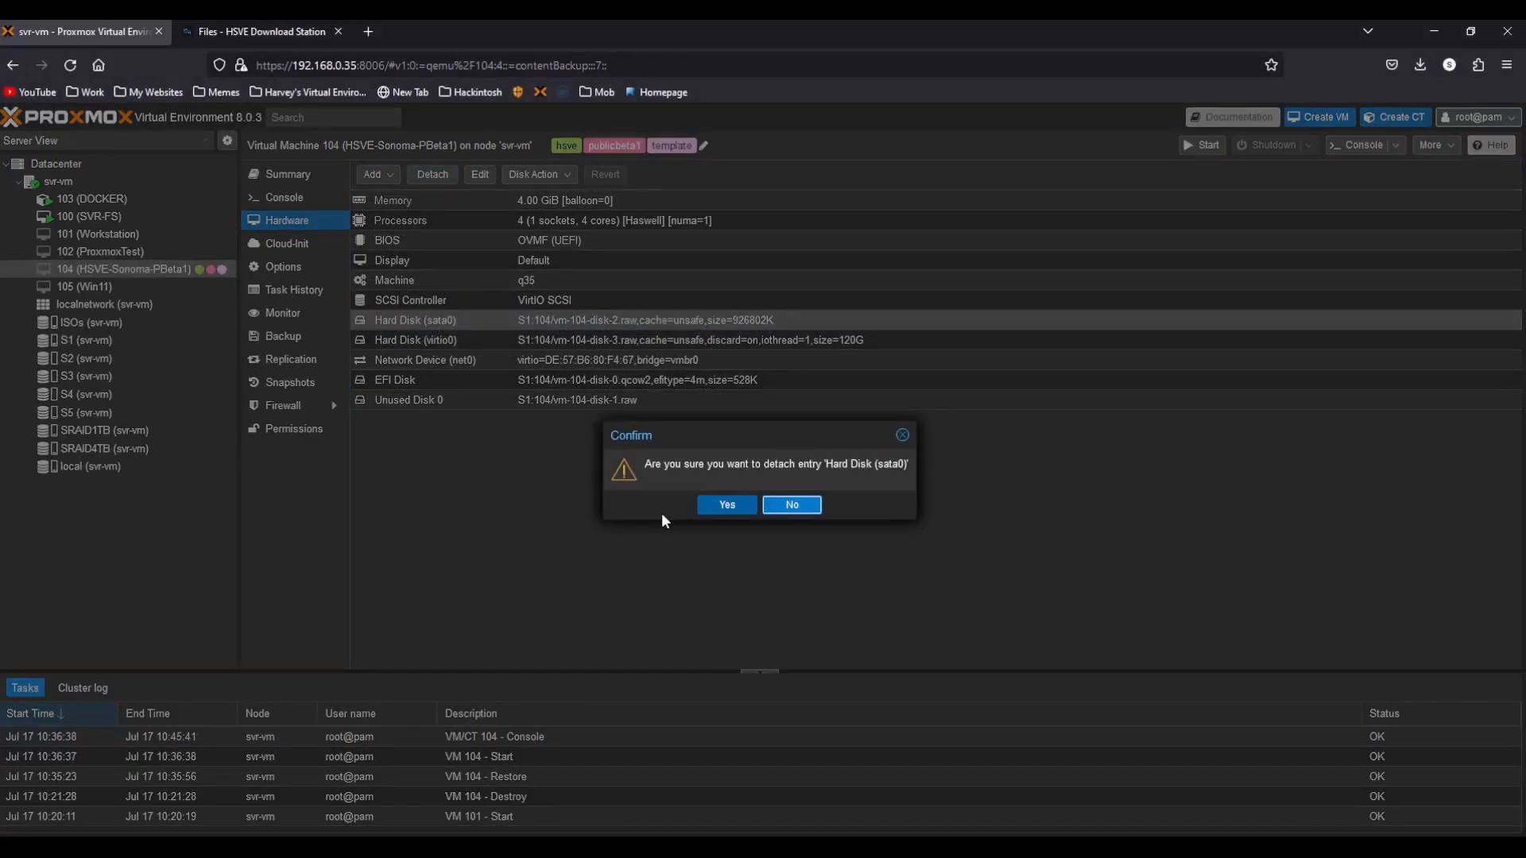
click(715, 504)
click(433, 401)
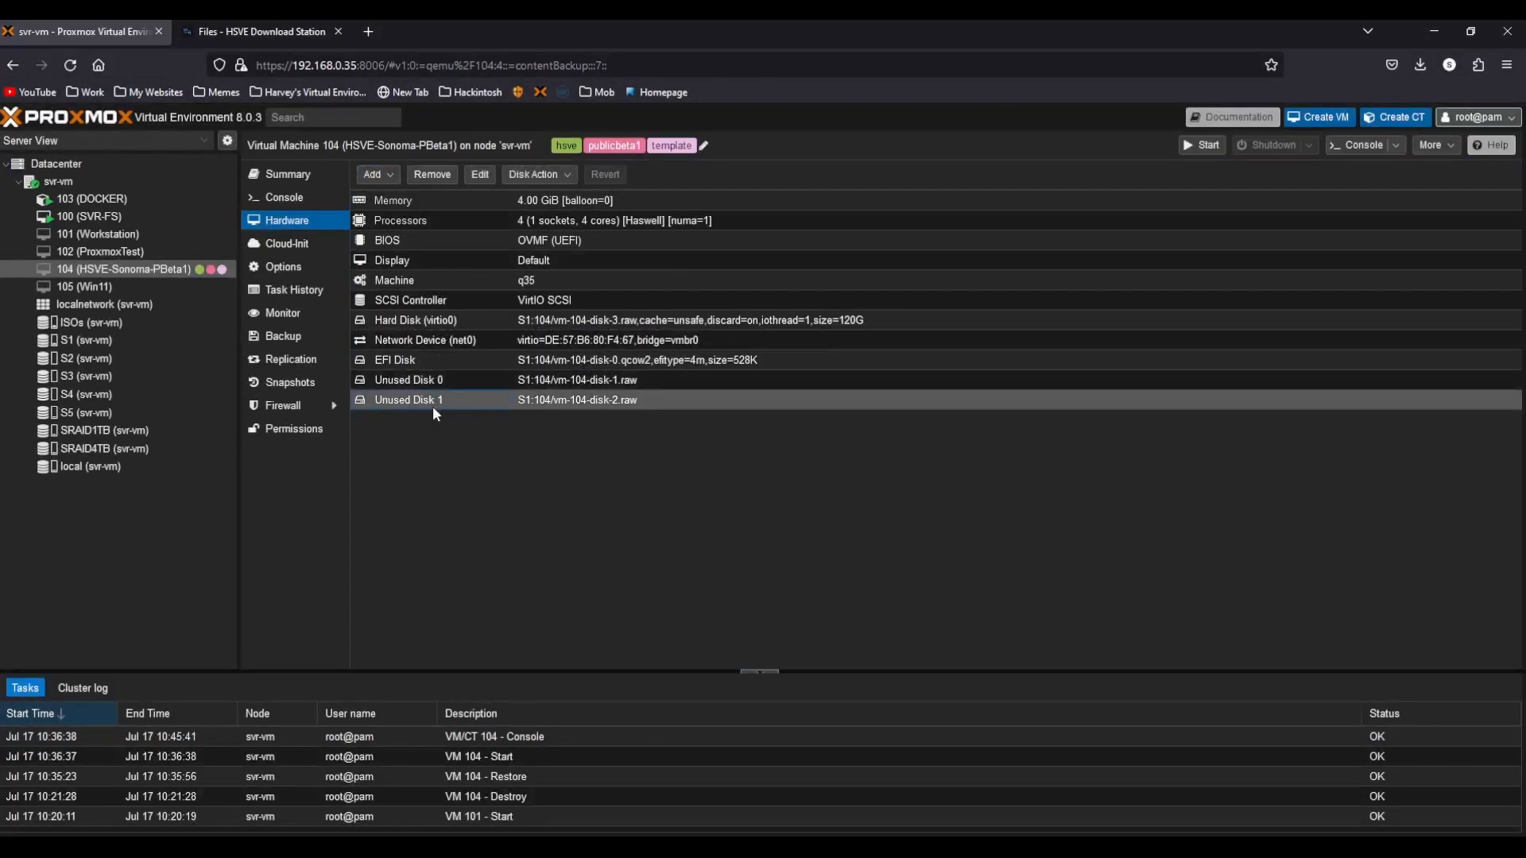
click(310, 378)
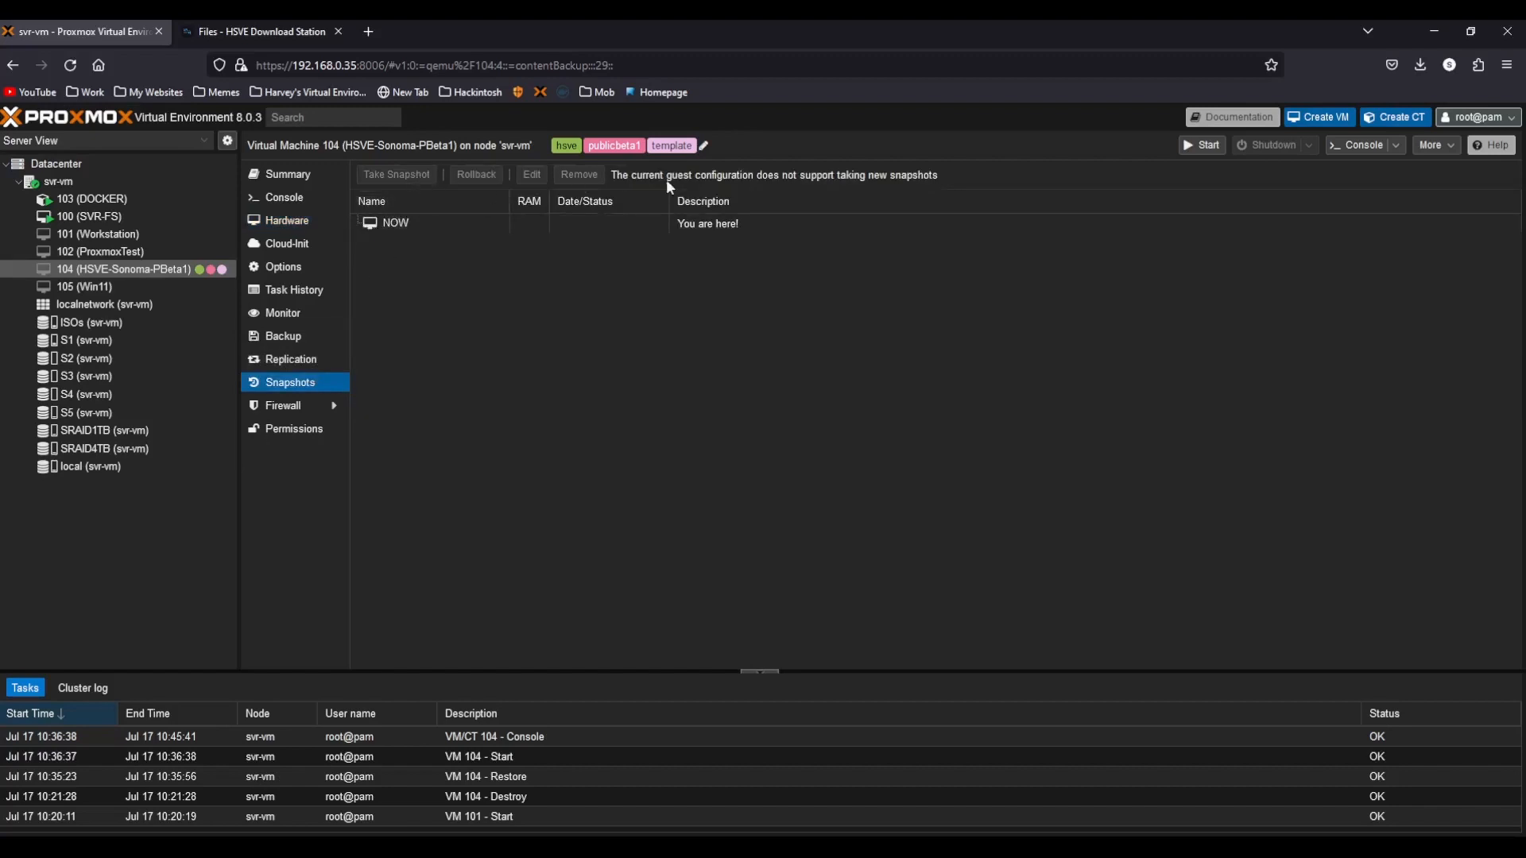
click(286, 220)
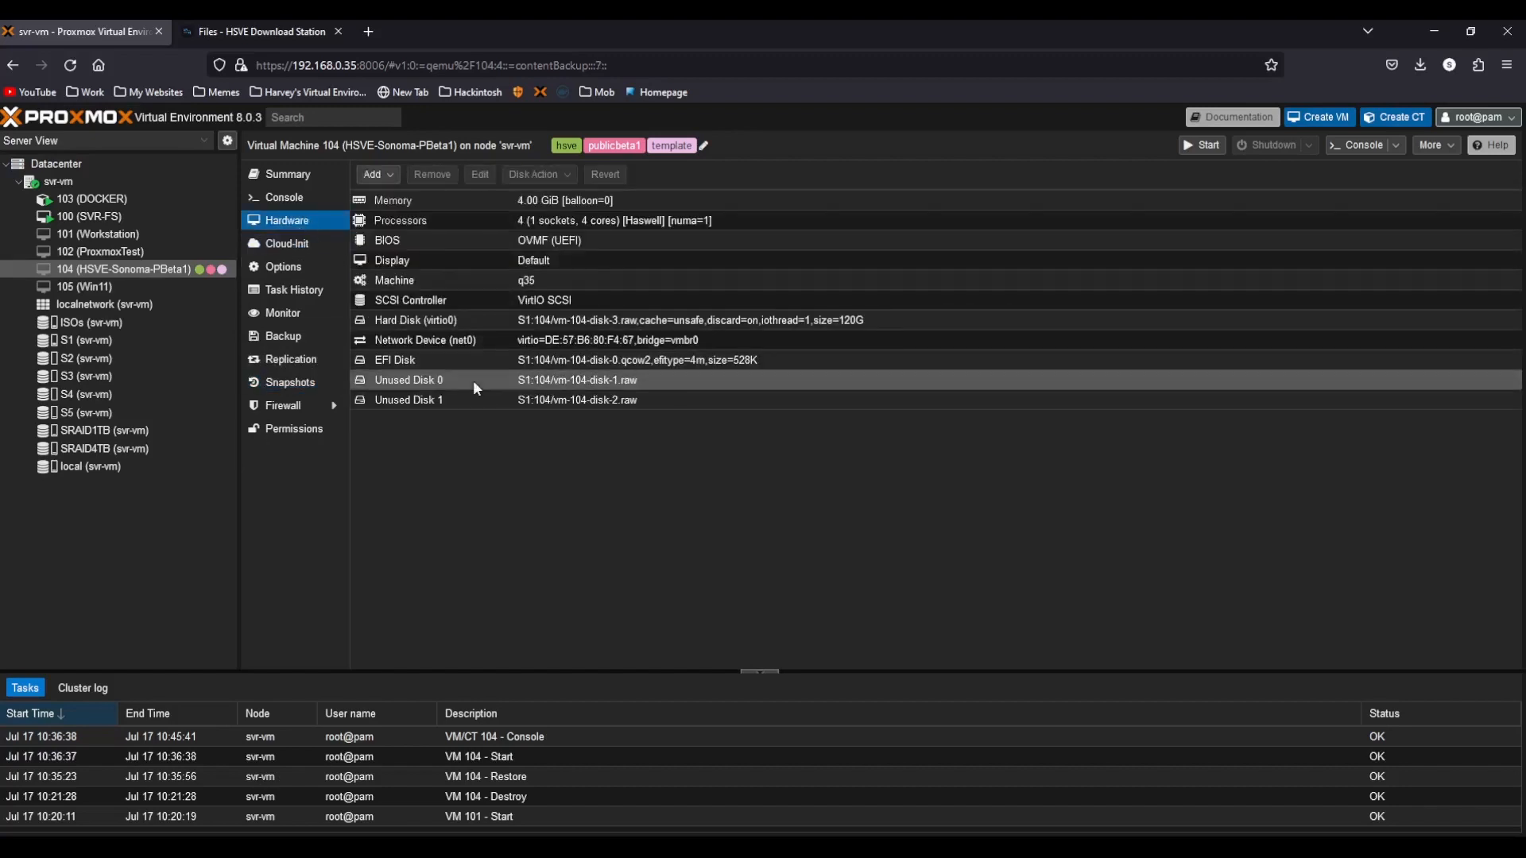
Remove both unused disks from VM 104's hardware, confirming permanent deletion.
click(474, 380)
click(433, 174)
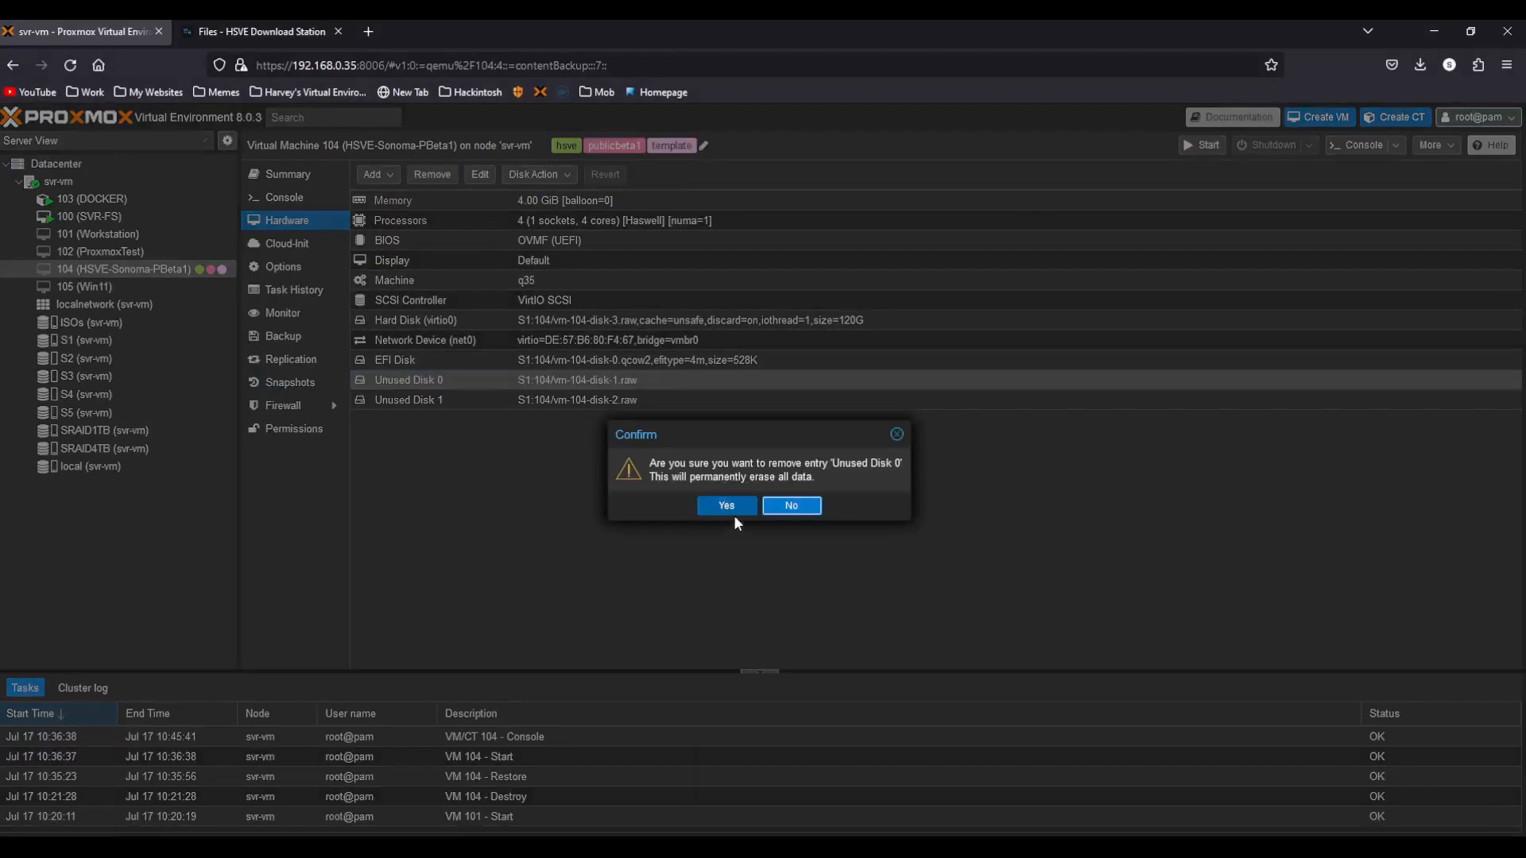
click(727, 506)
click(507, 380)
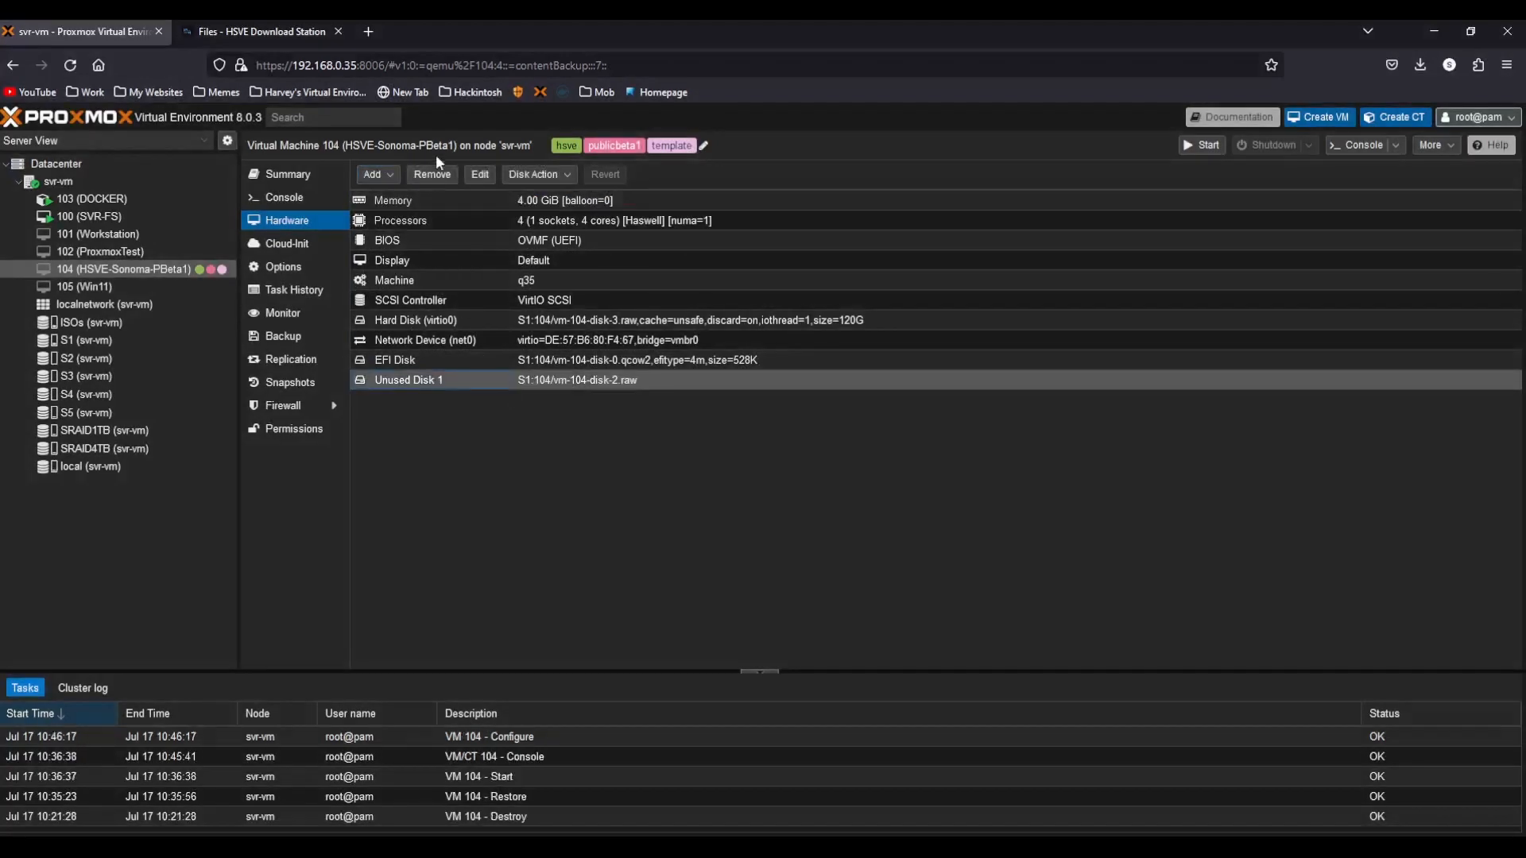
click(434, 173)
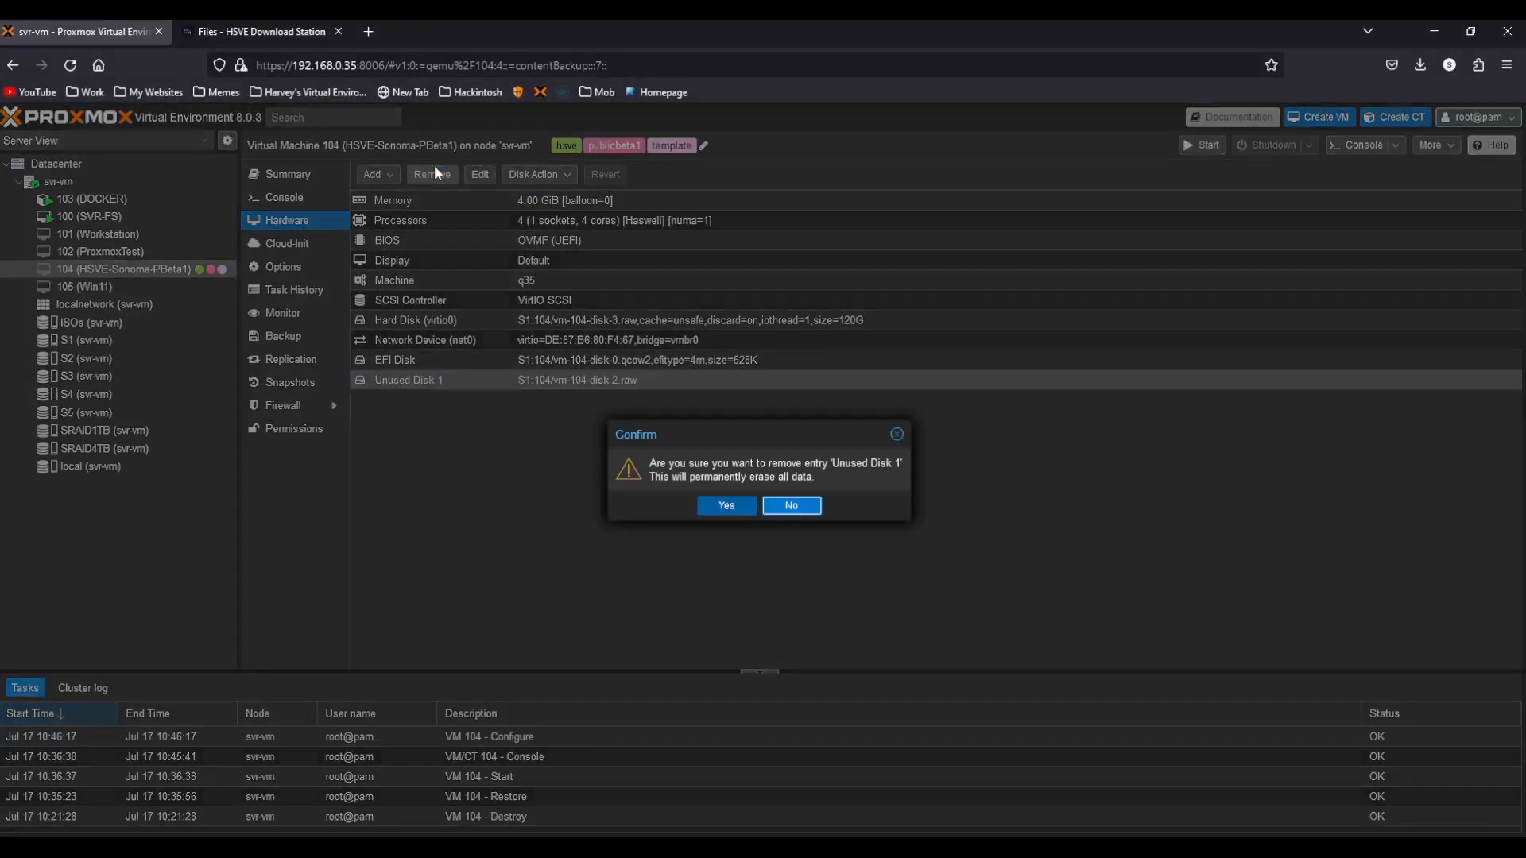
click(722, 512)
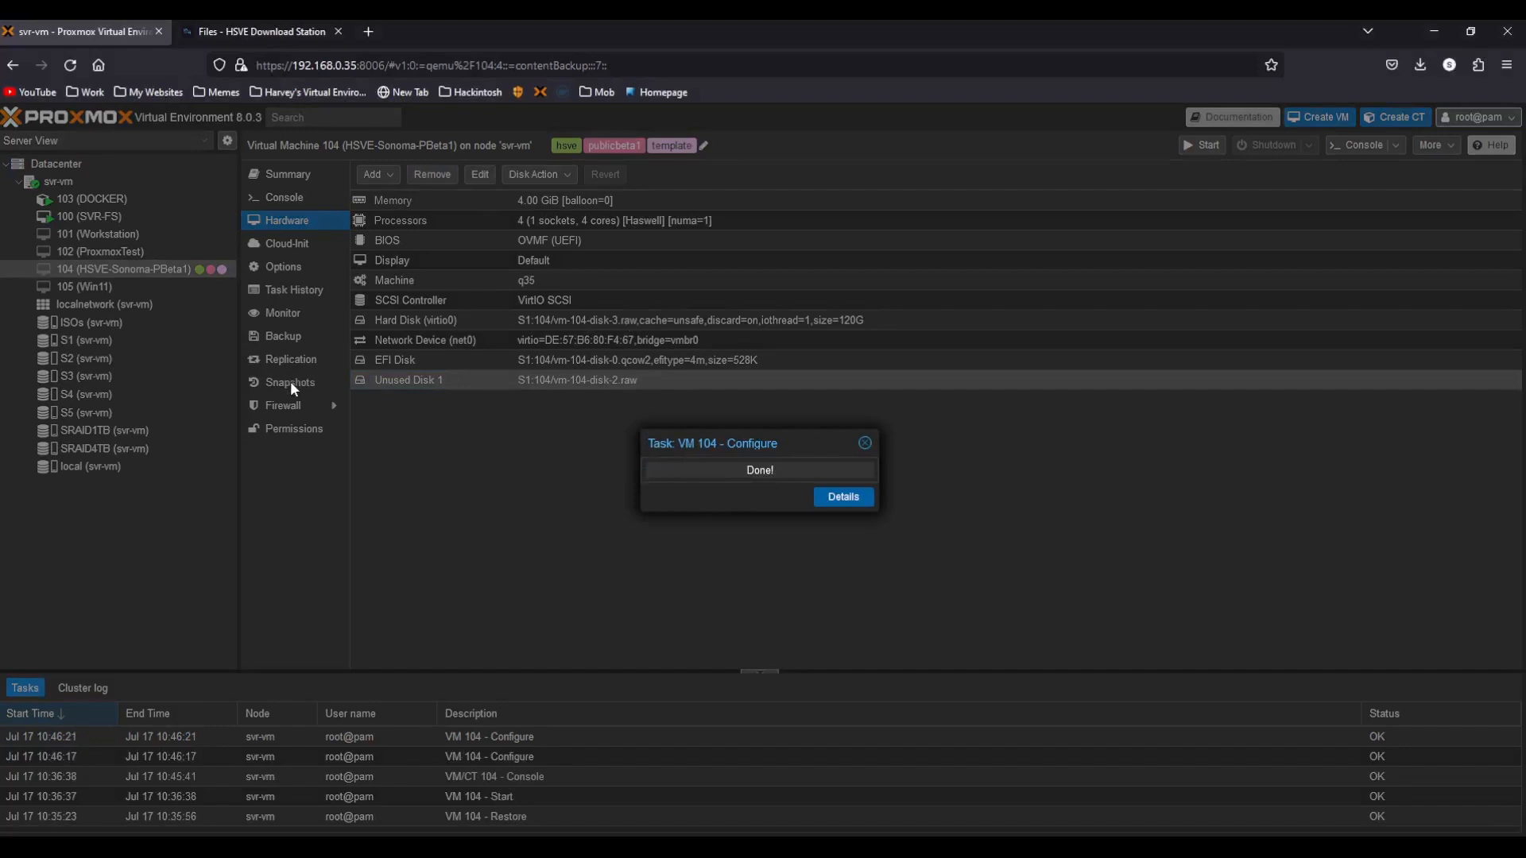
click(289, 381)
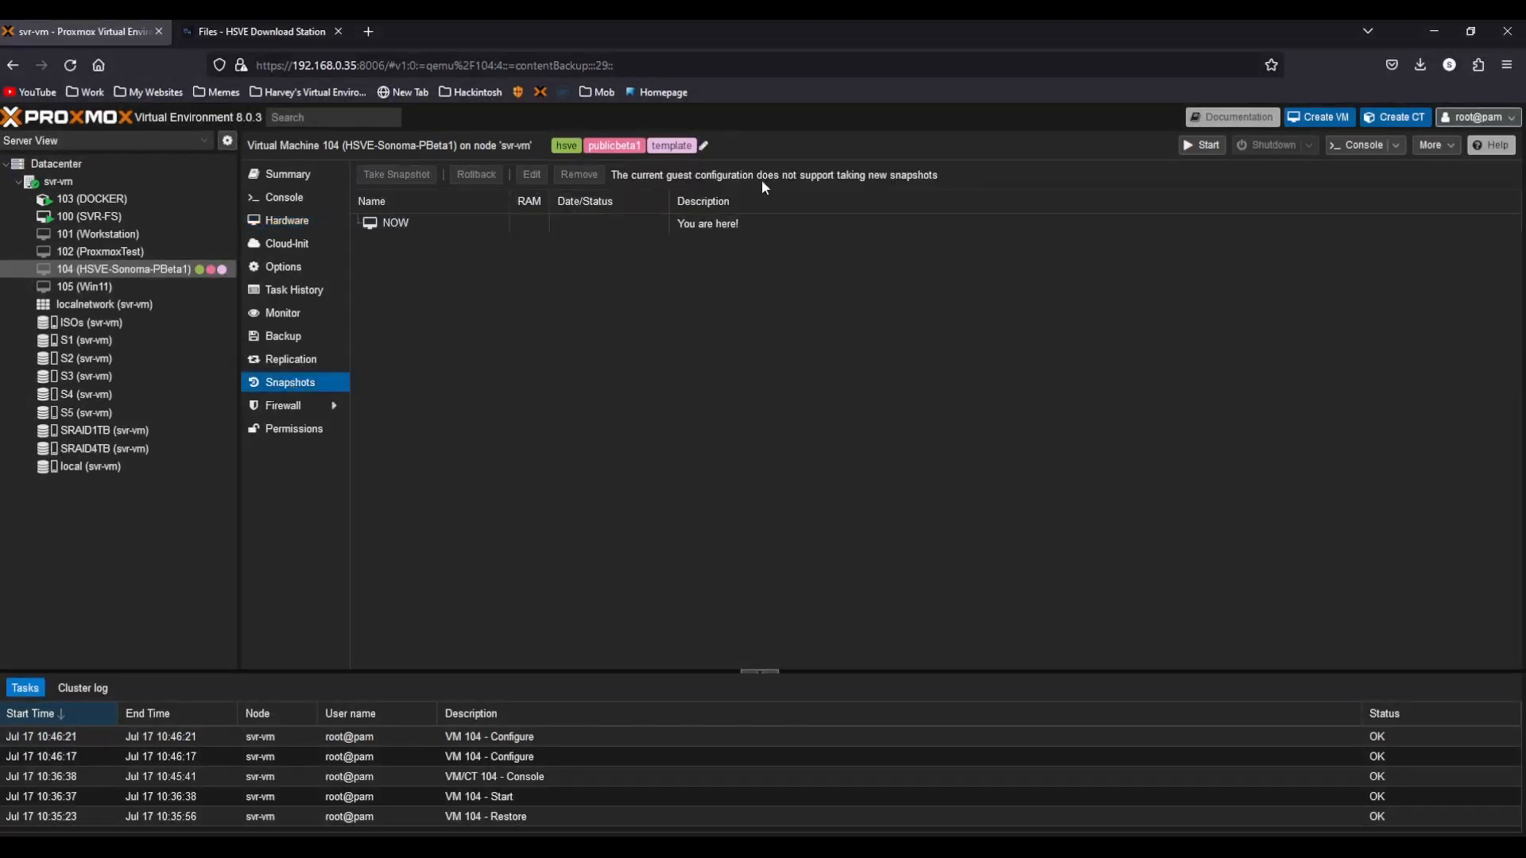
click(288, 338)
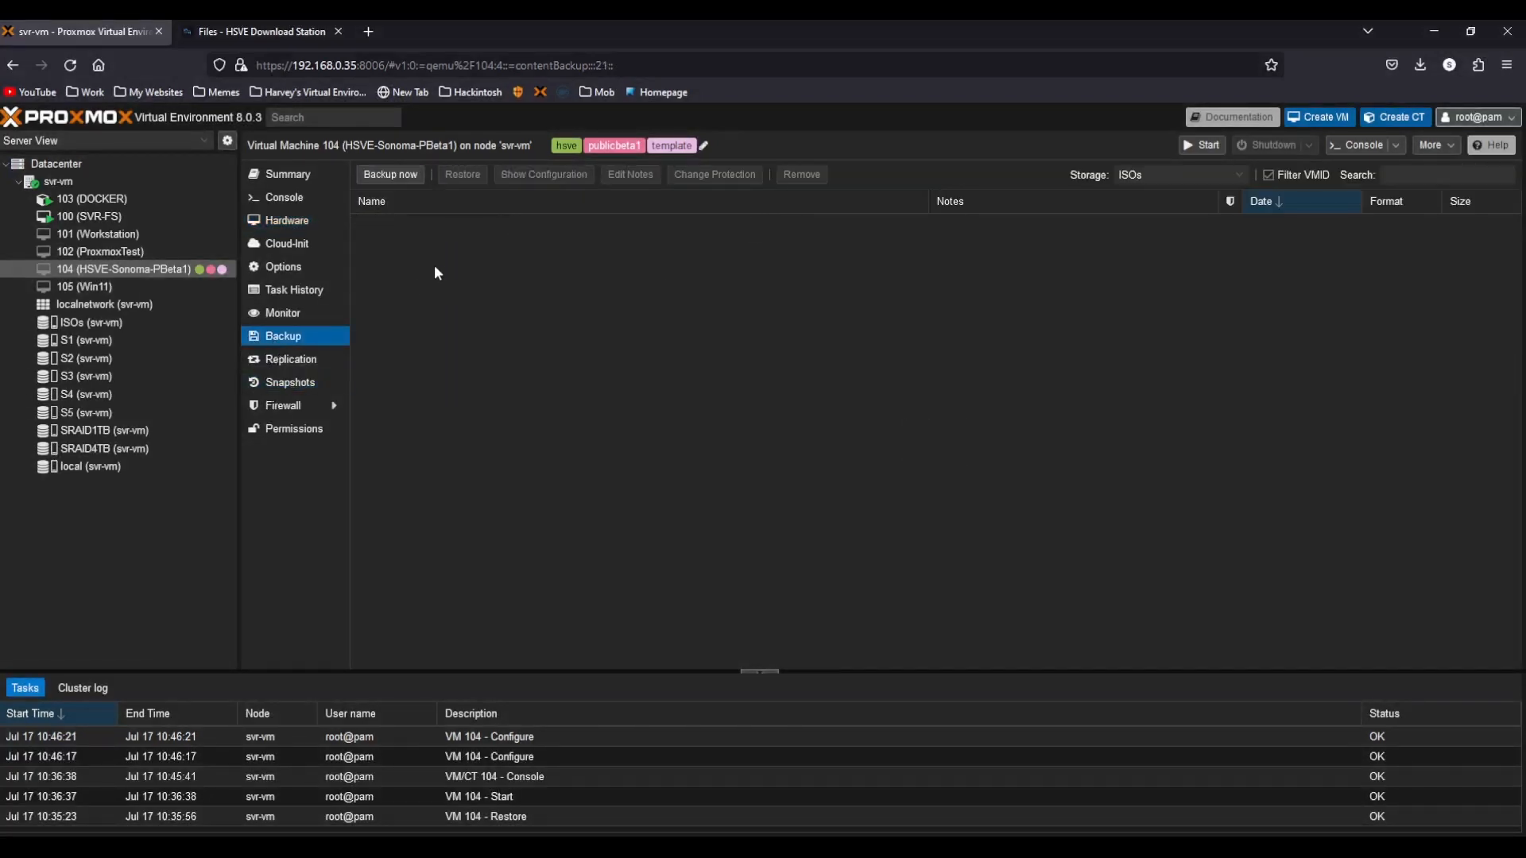
click(365, 178)
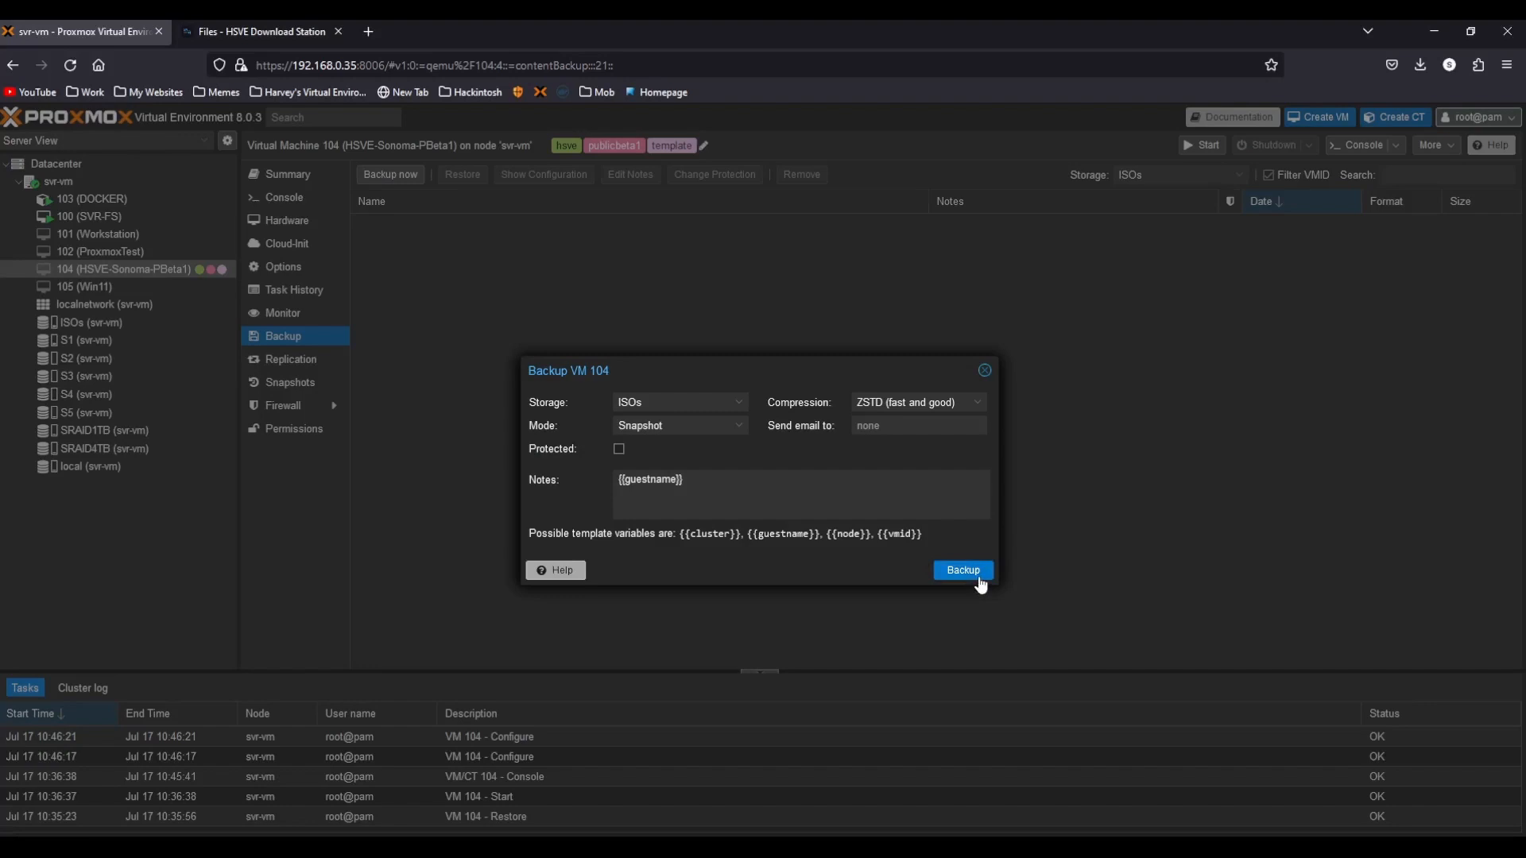
click(984, 371)
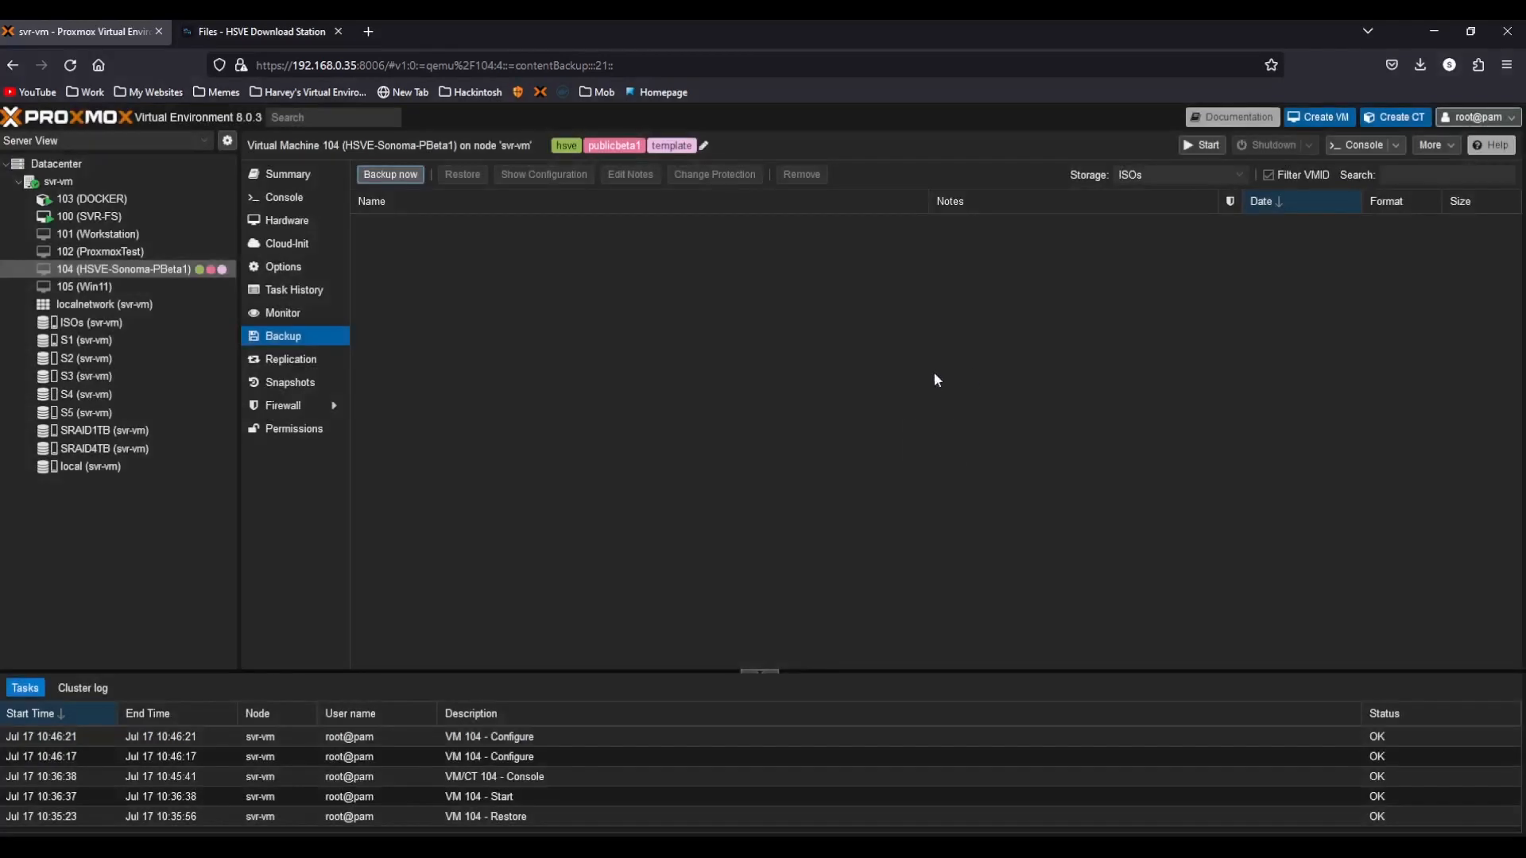
Add raw PCI device 0000:01:00.0 to VM 104's hardware with All Functions, PCI-Express and Primary GPU enabled.
click(317, 231)
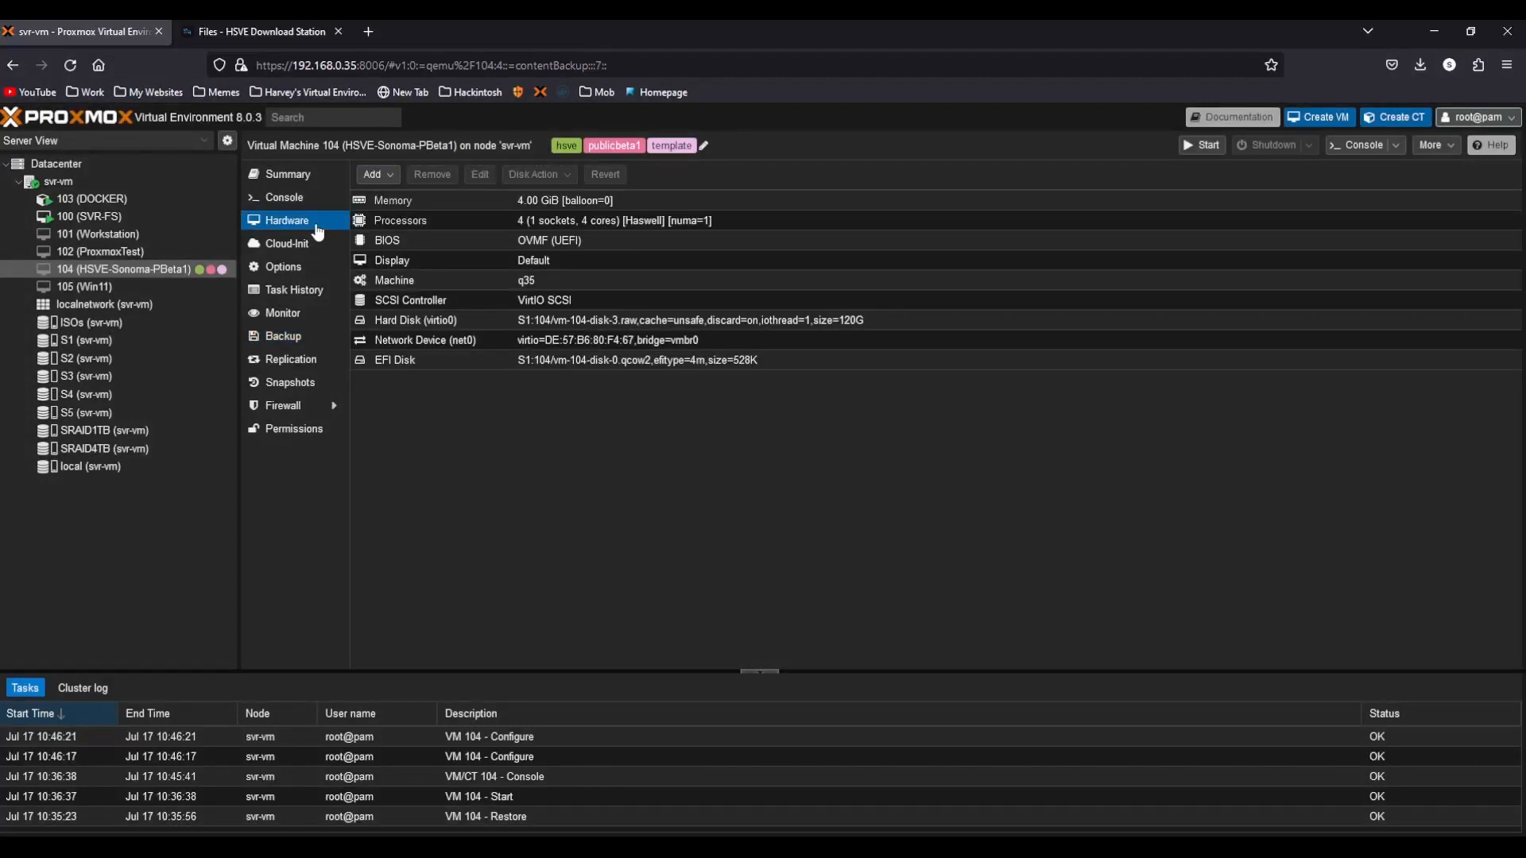
click(380, 175)
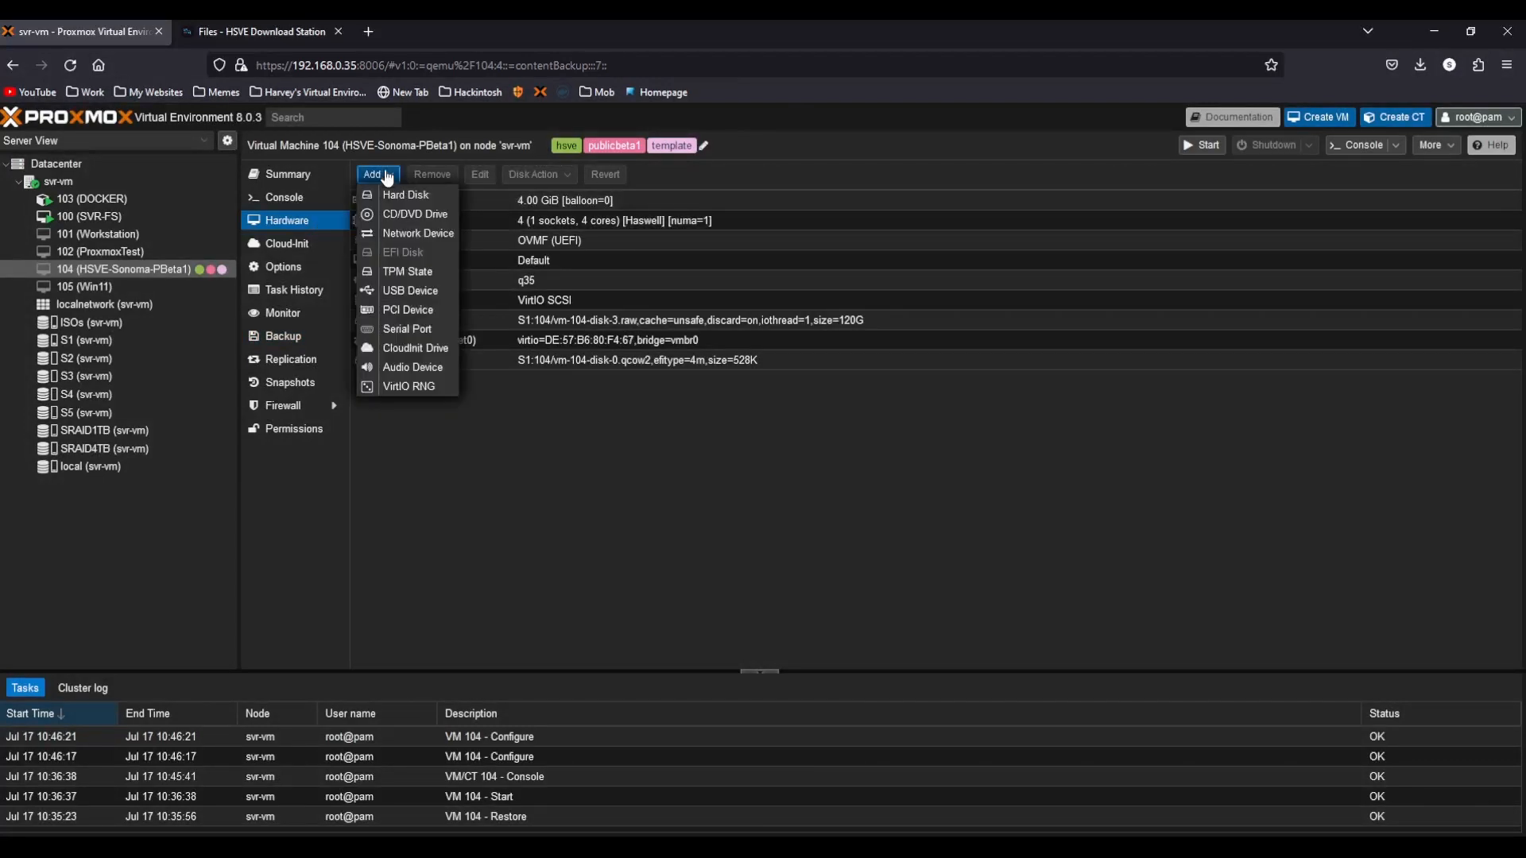
click(440, 316)
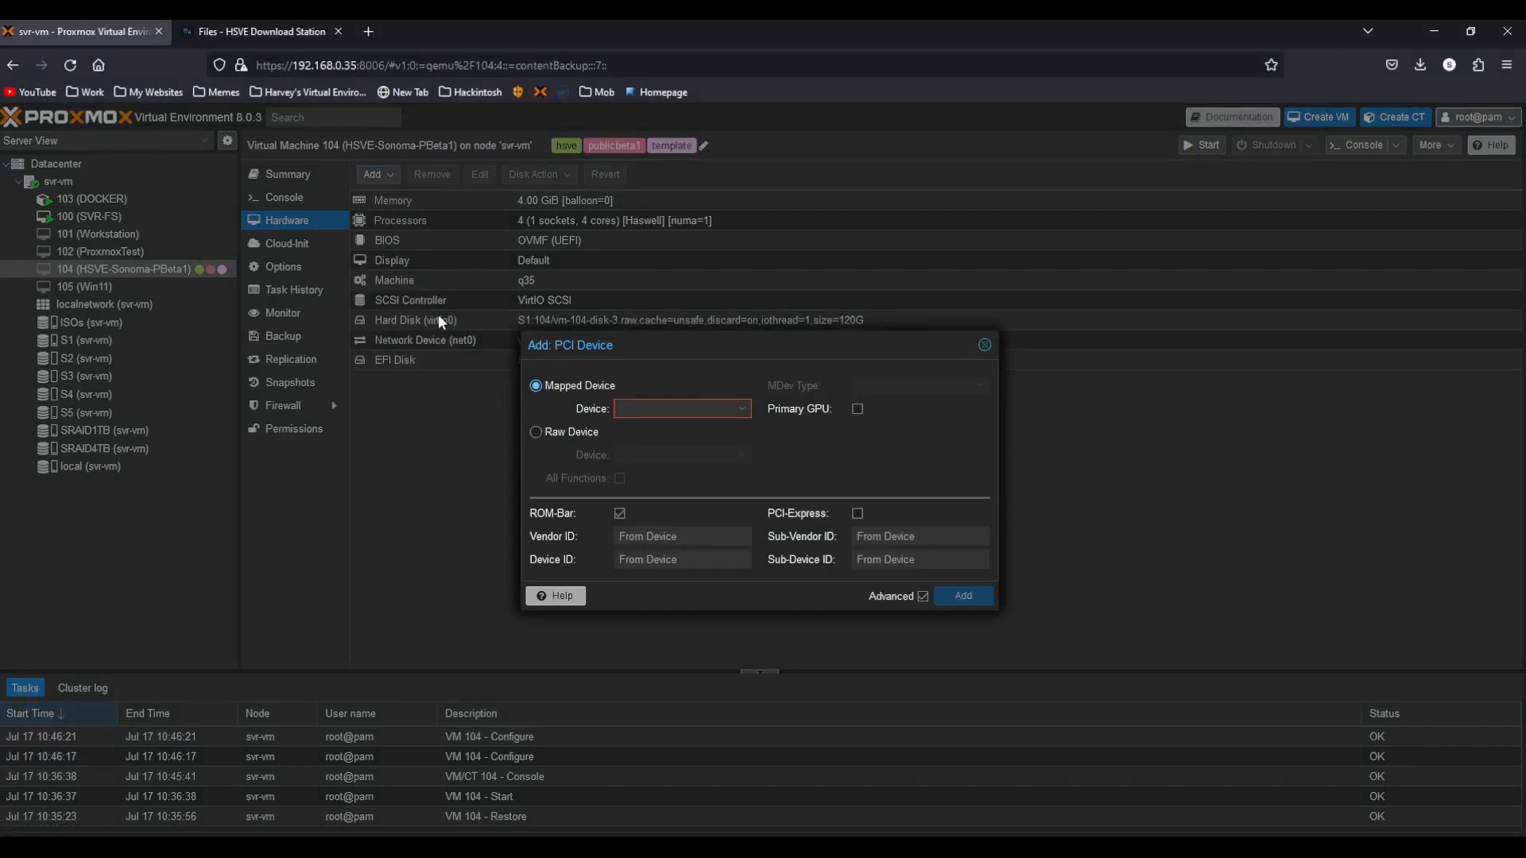
click(589, 431)
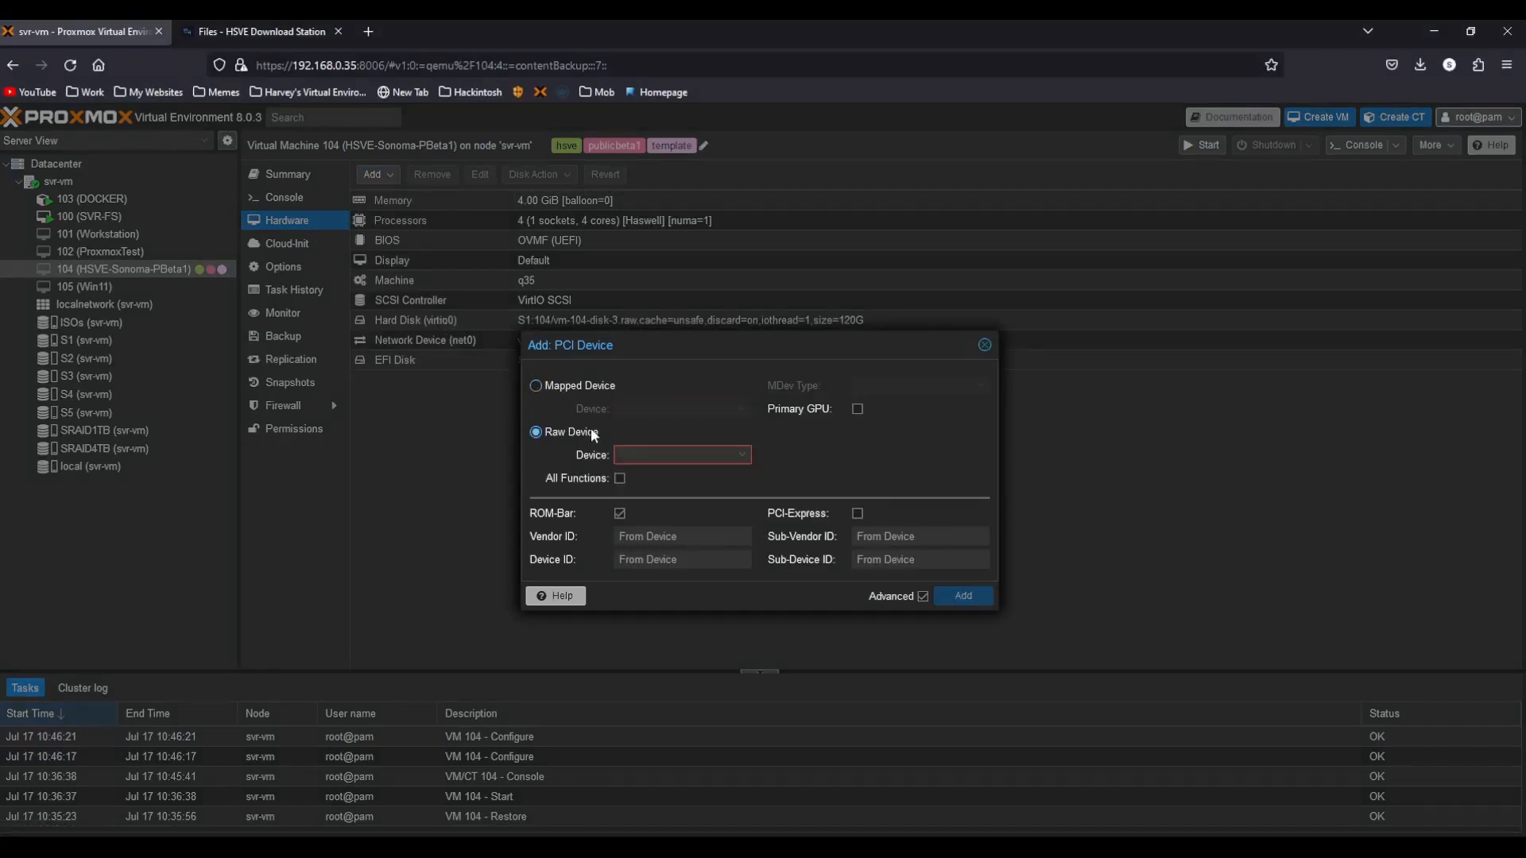
click(696, 454)
scroll(810, 619, down, 1)
click(896, 614)
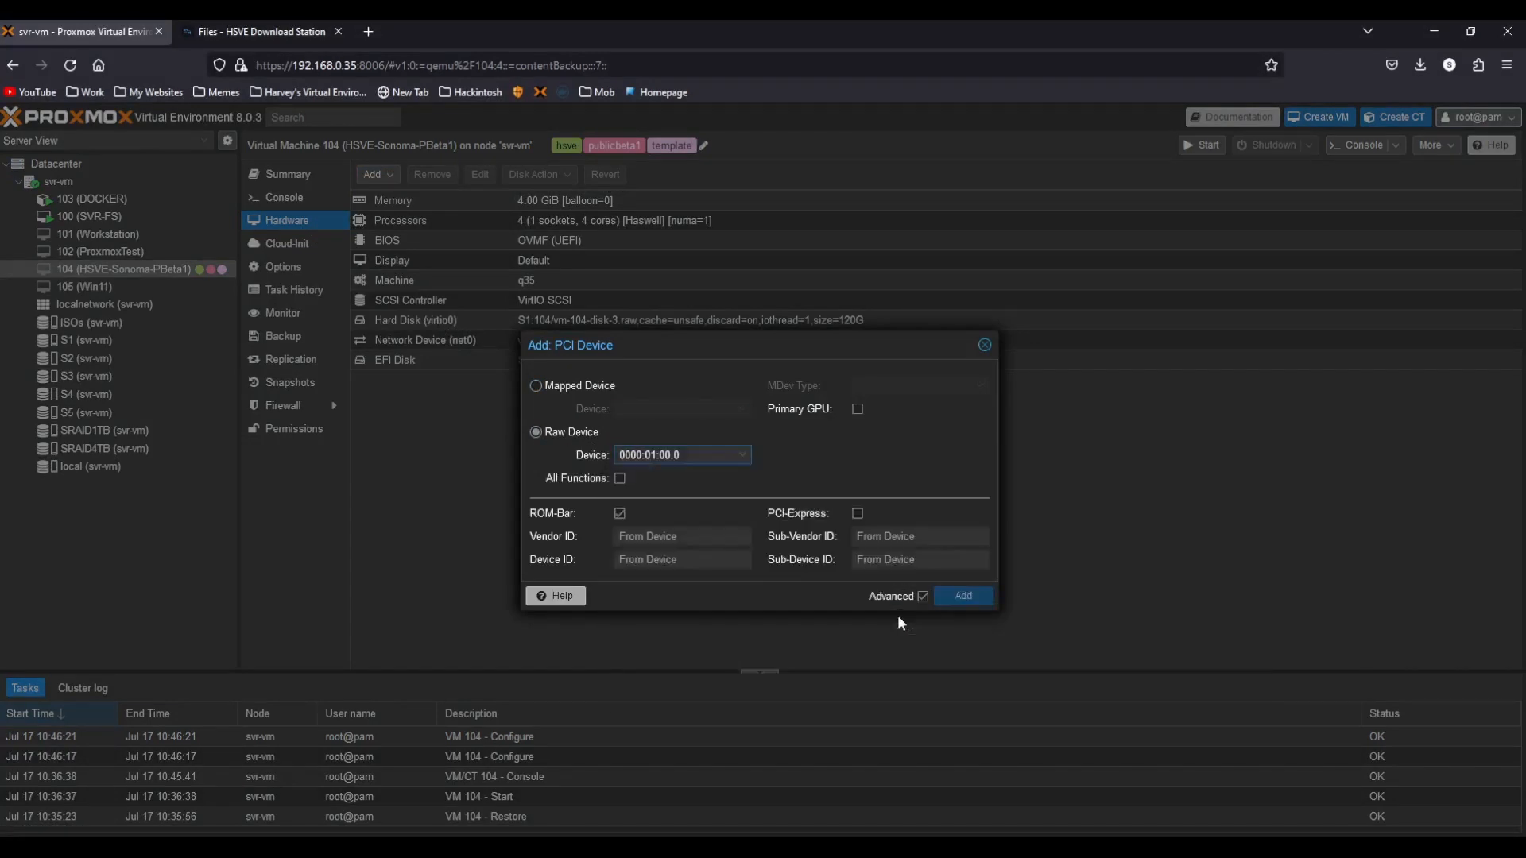
click(620, 479)
click(857, 513)
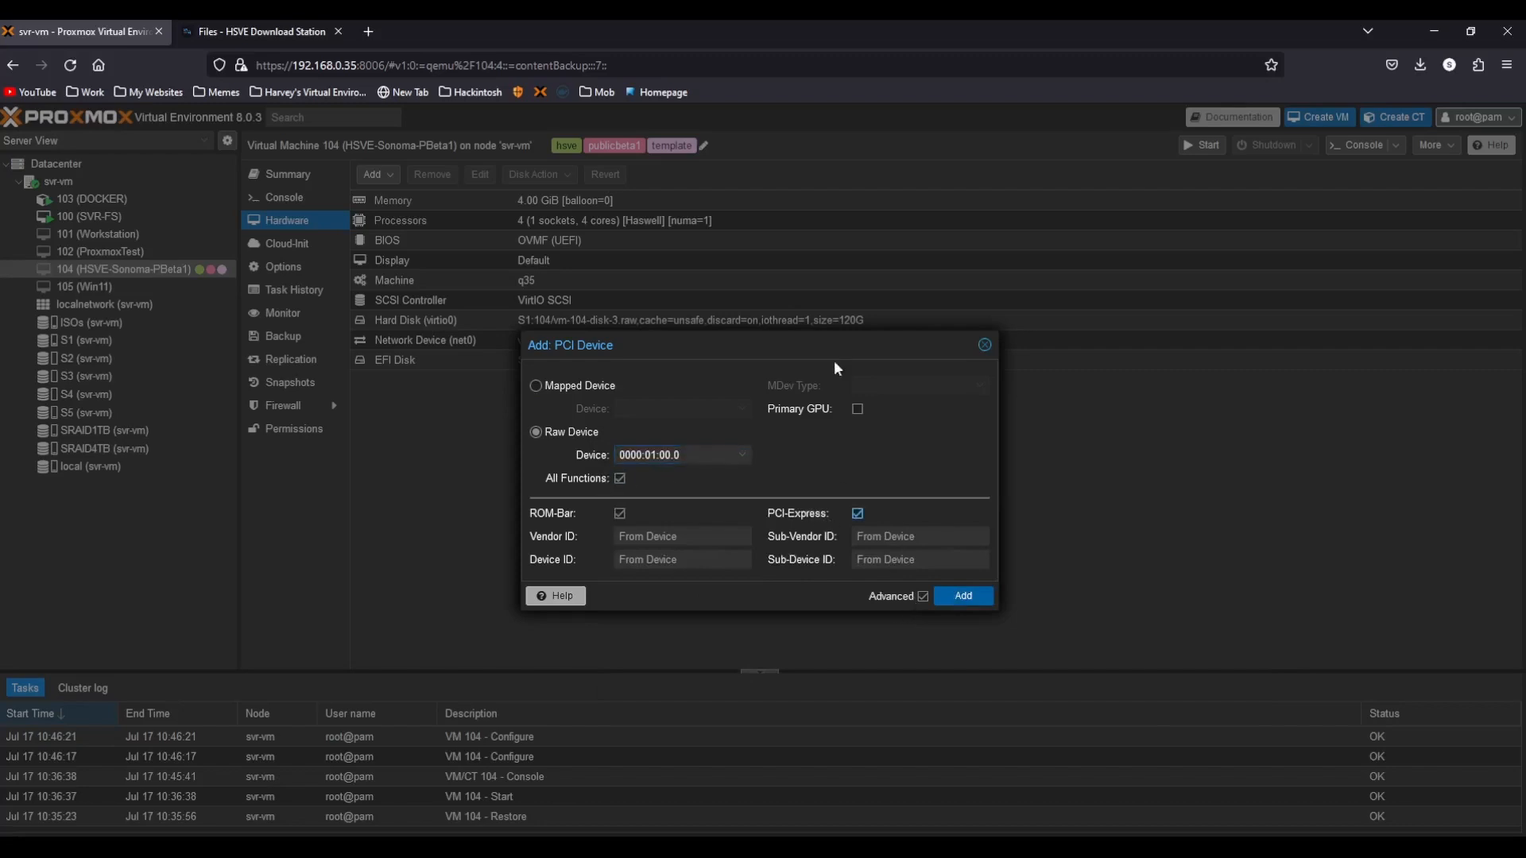
click(857, 409)
click(963, 596)
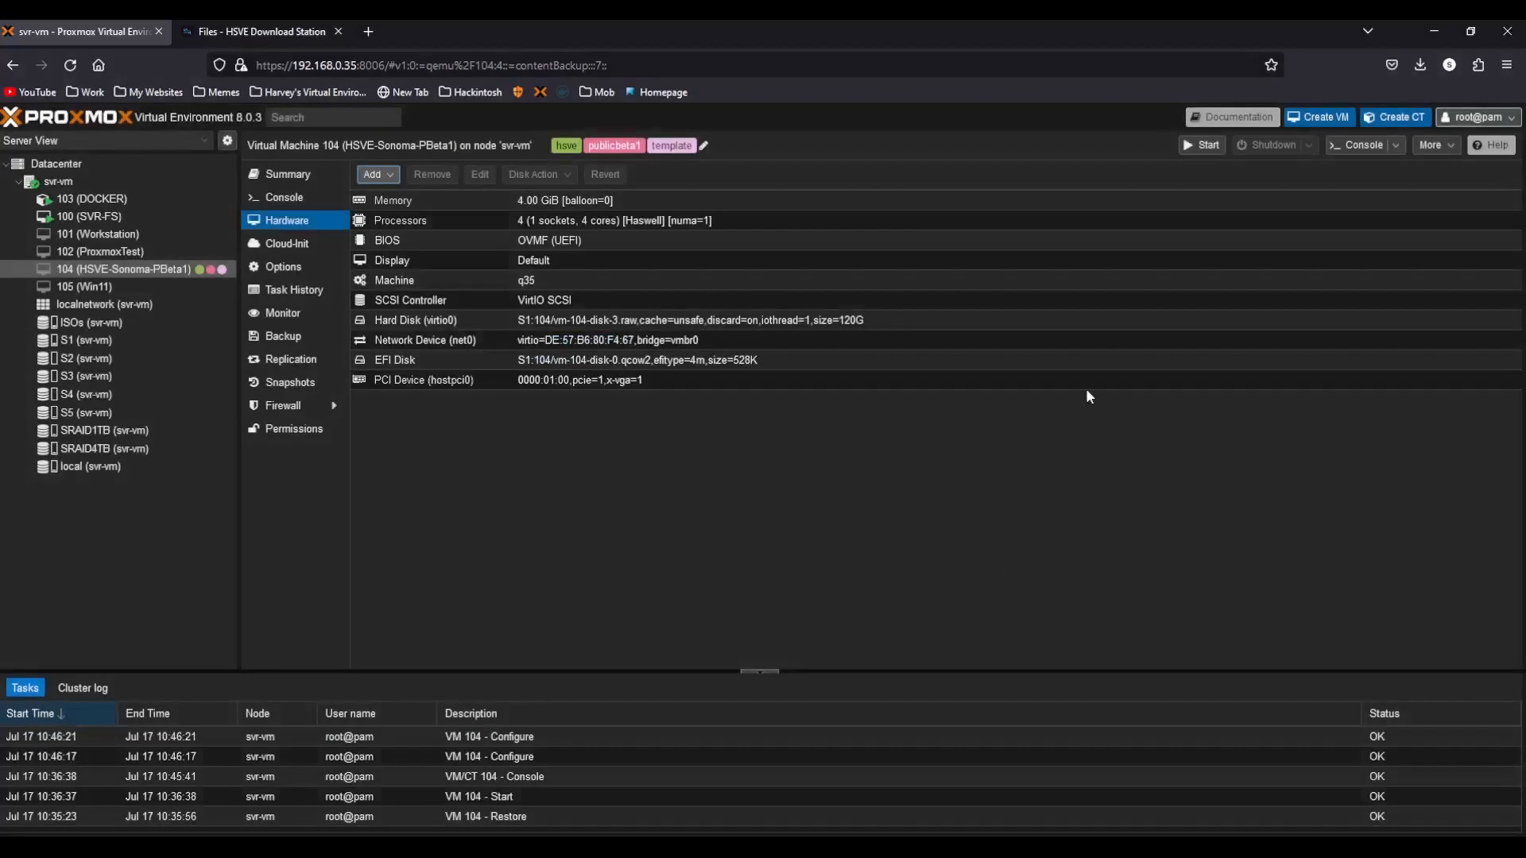
Set VM 104's display graphic card to none and start the VM.
double_click(555, 258)
click(763, 456)
scroll(777, 635, down, 1)
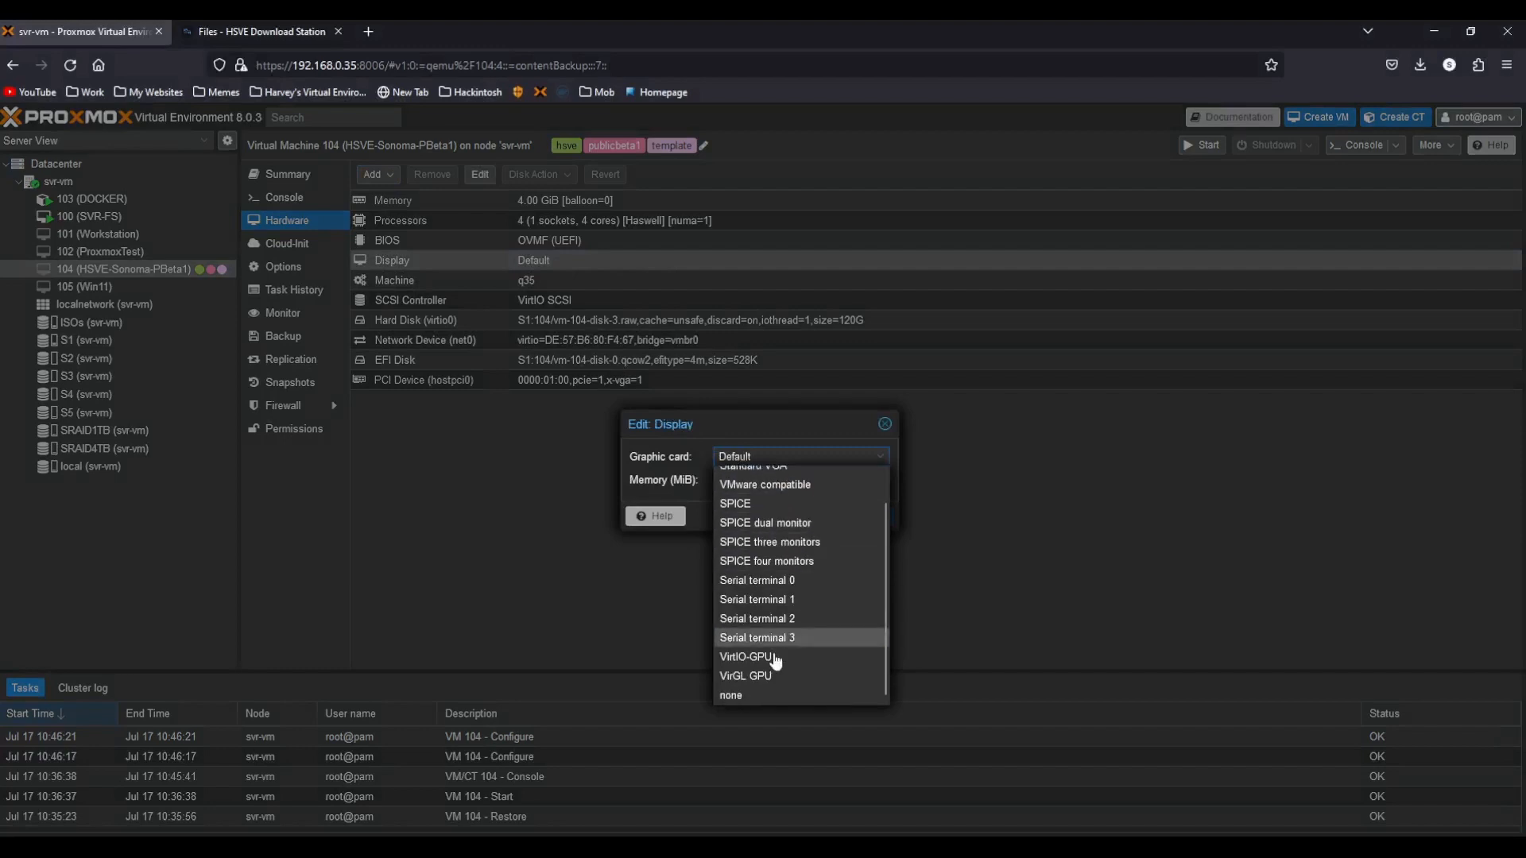
click(770, 693)
click(799, 517)
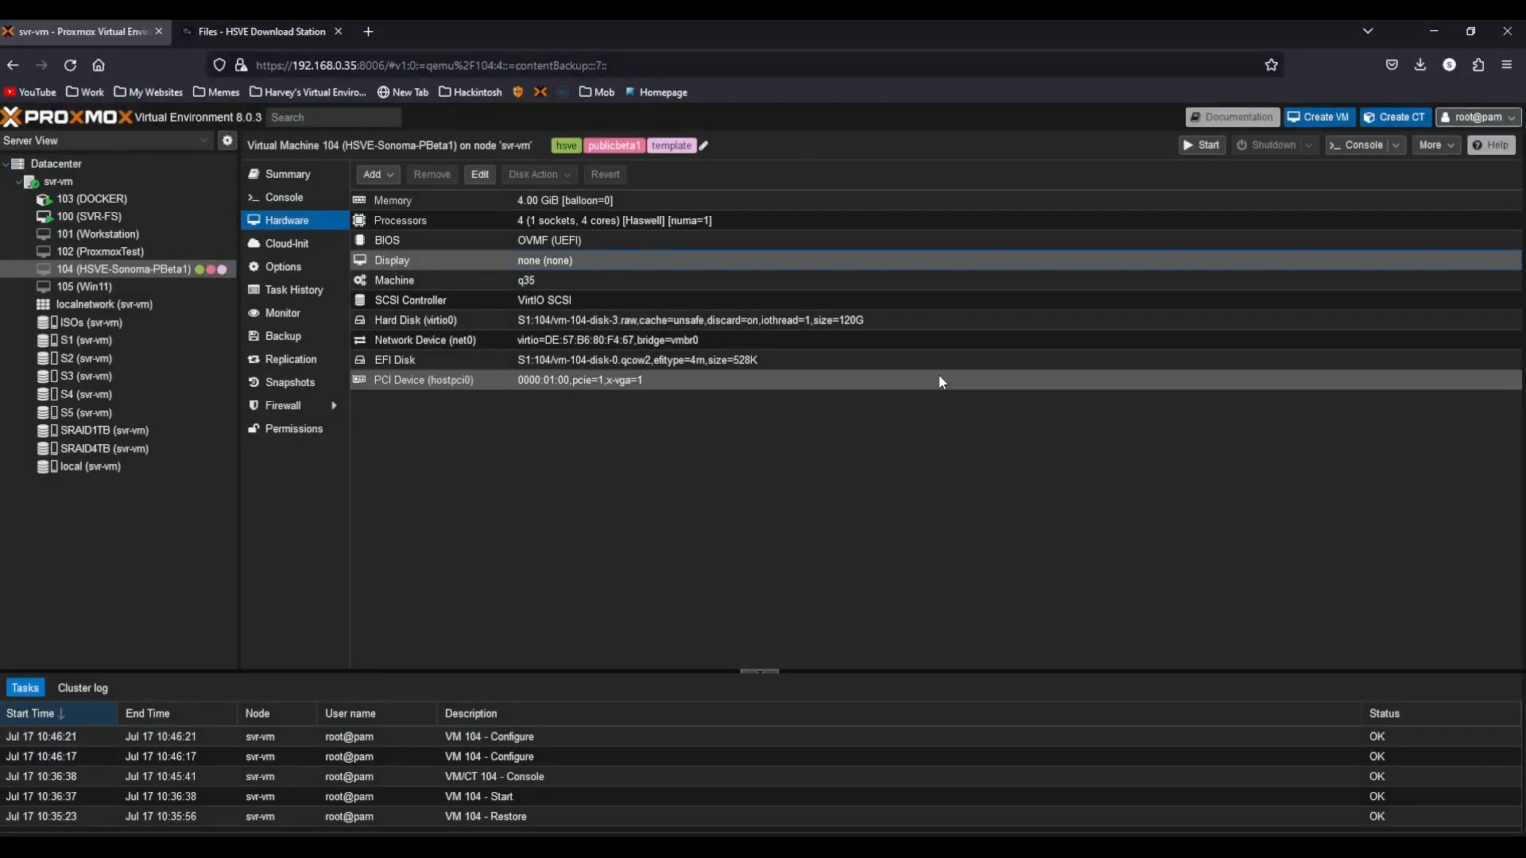
click(1200, 146)
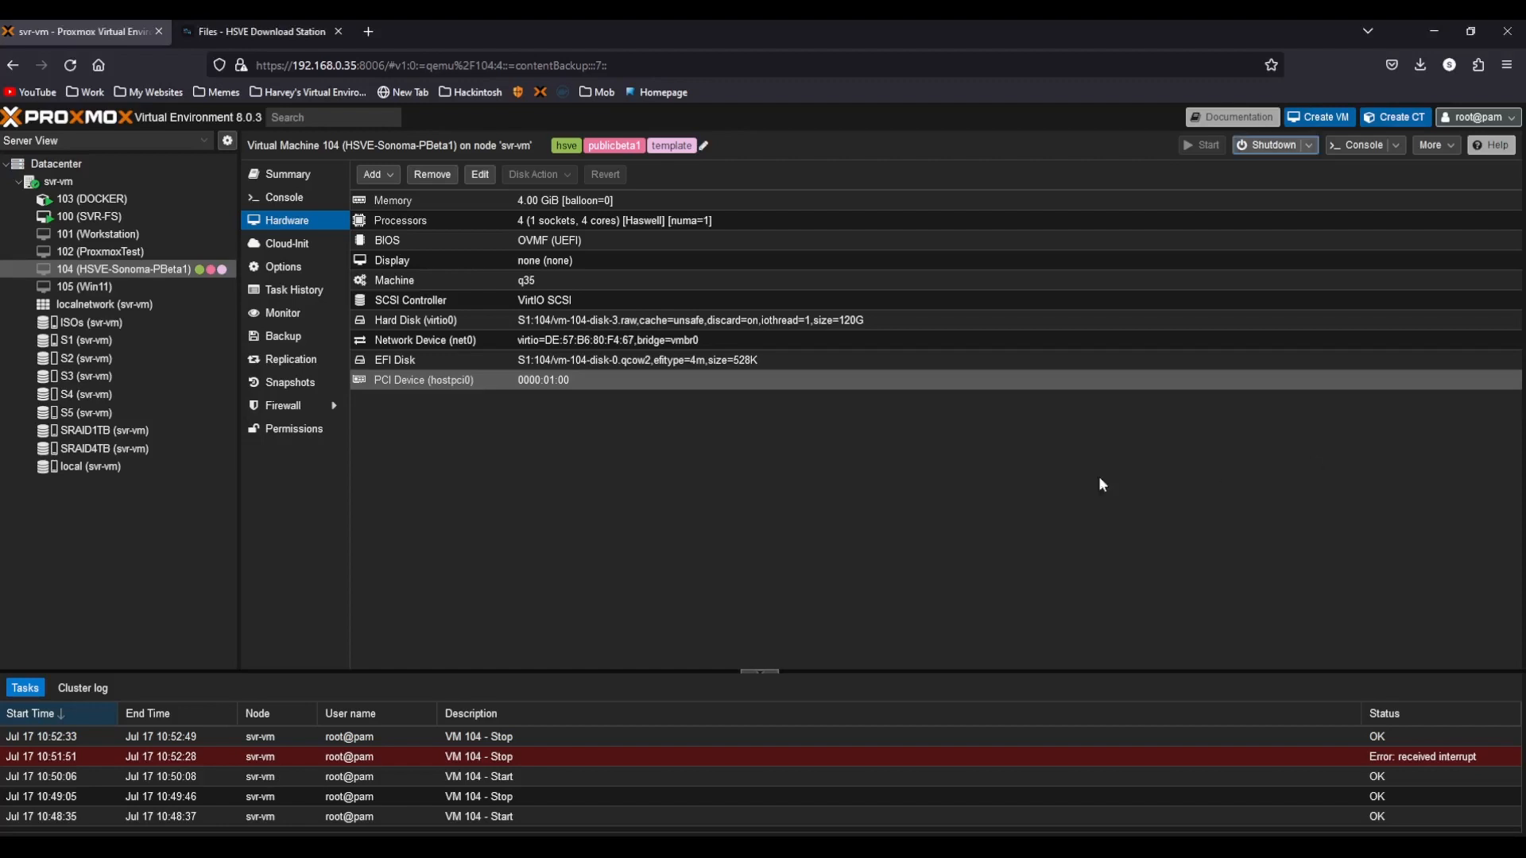
Restore the vzdump-qemu-2107 Sonoma-PublicBeta1-PreConfigured backup from ISOs storage to storage S1 as VM 106.
click(160, 325)
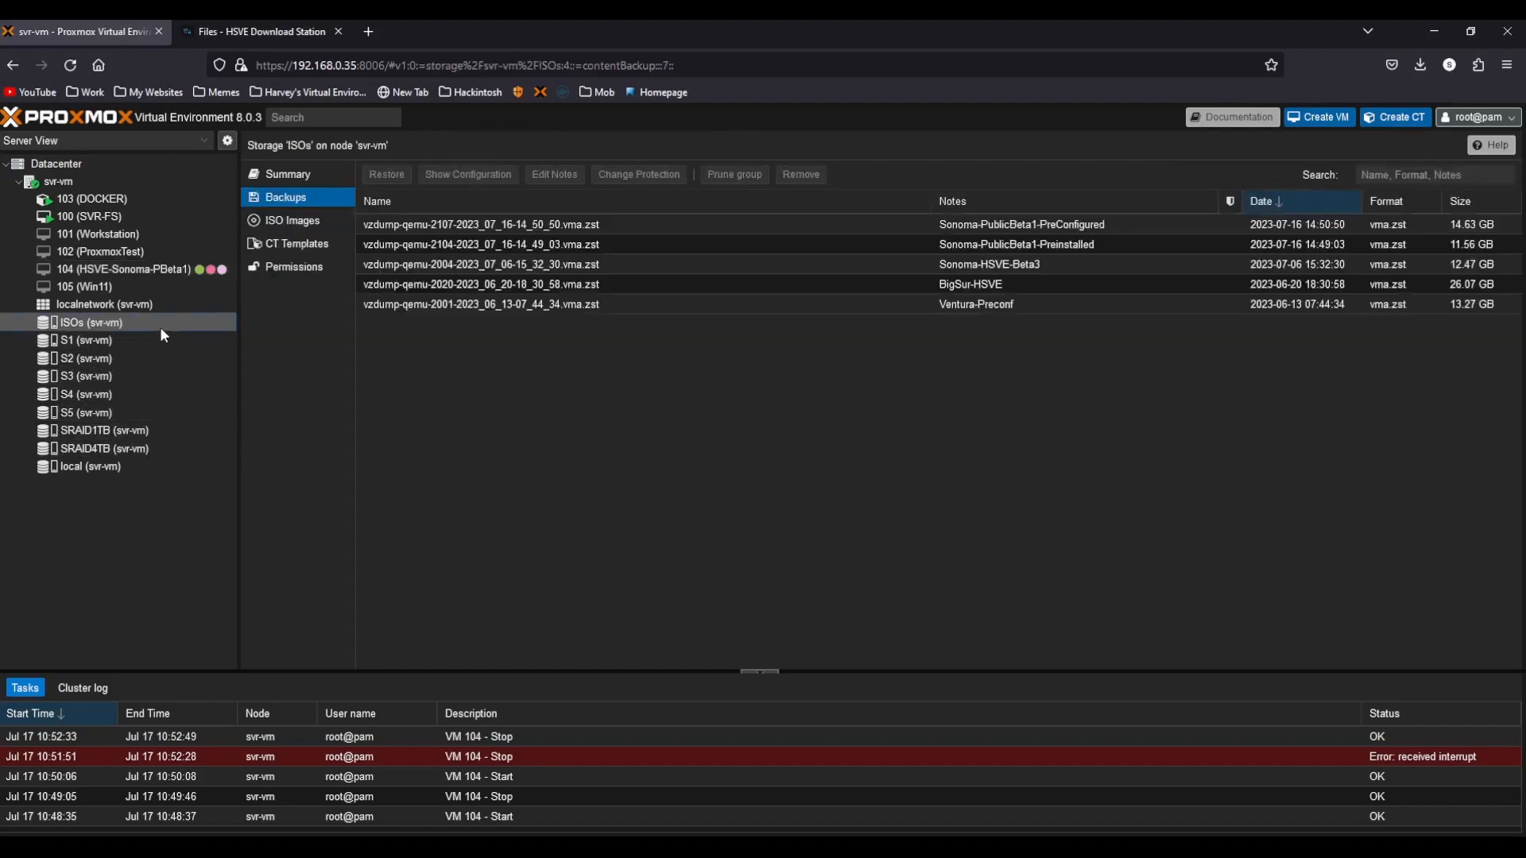
click(604, 229)
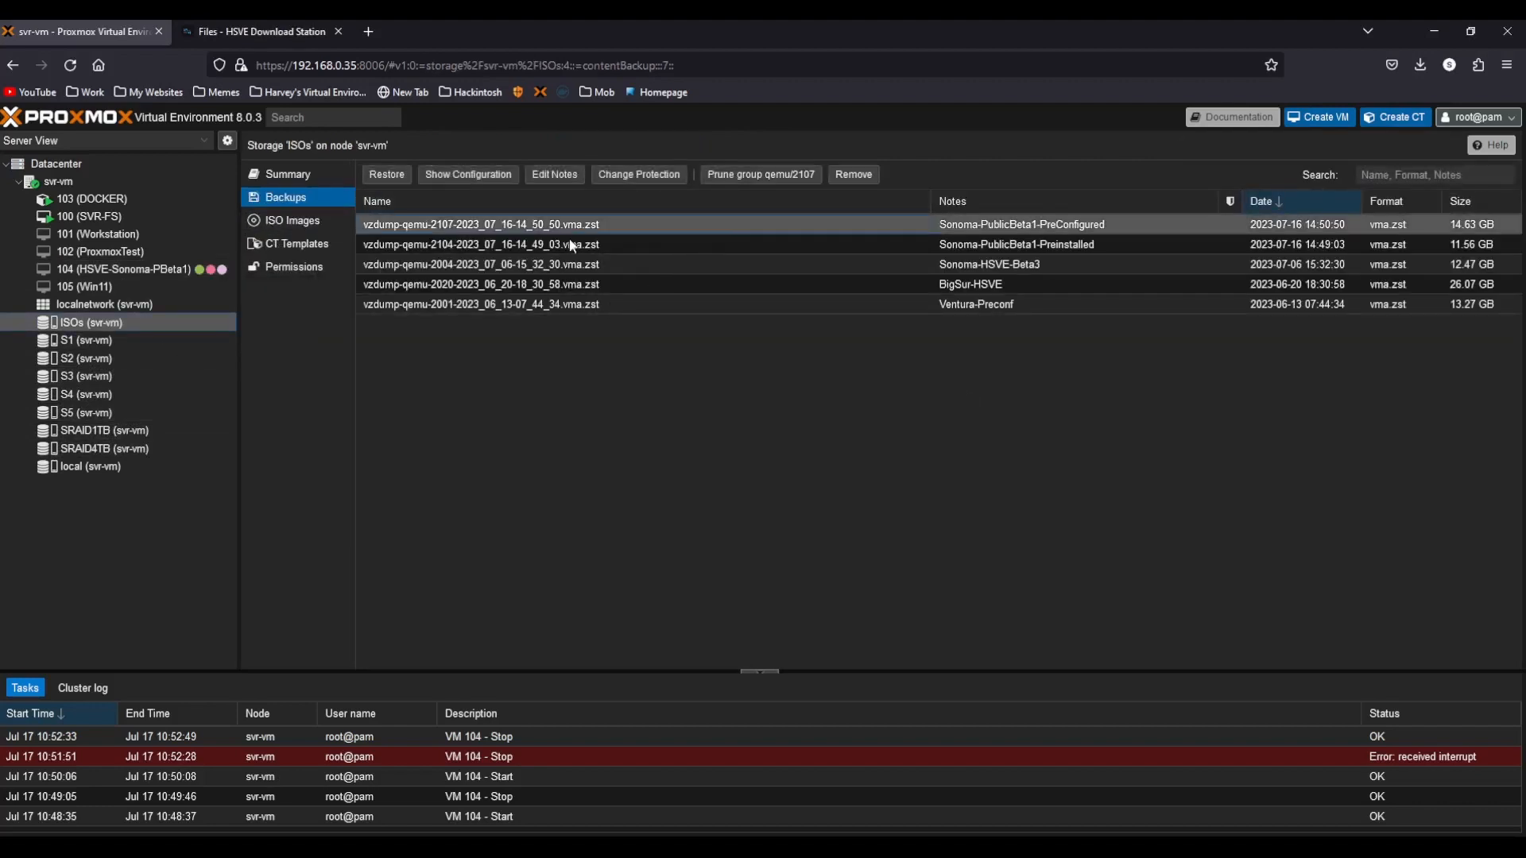
click(387, 174)
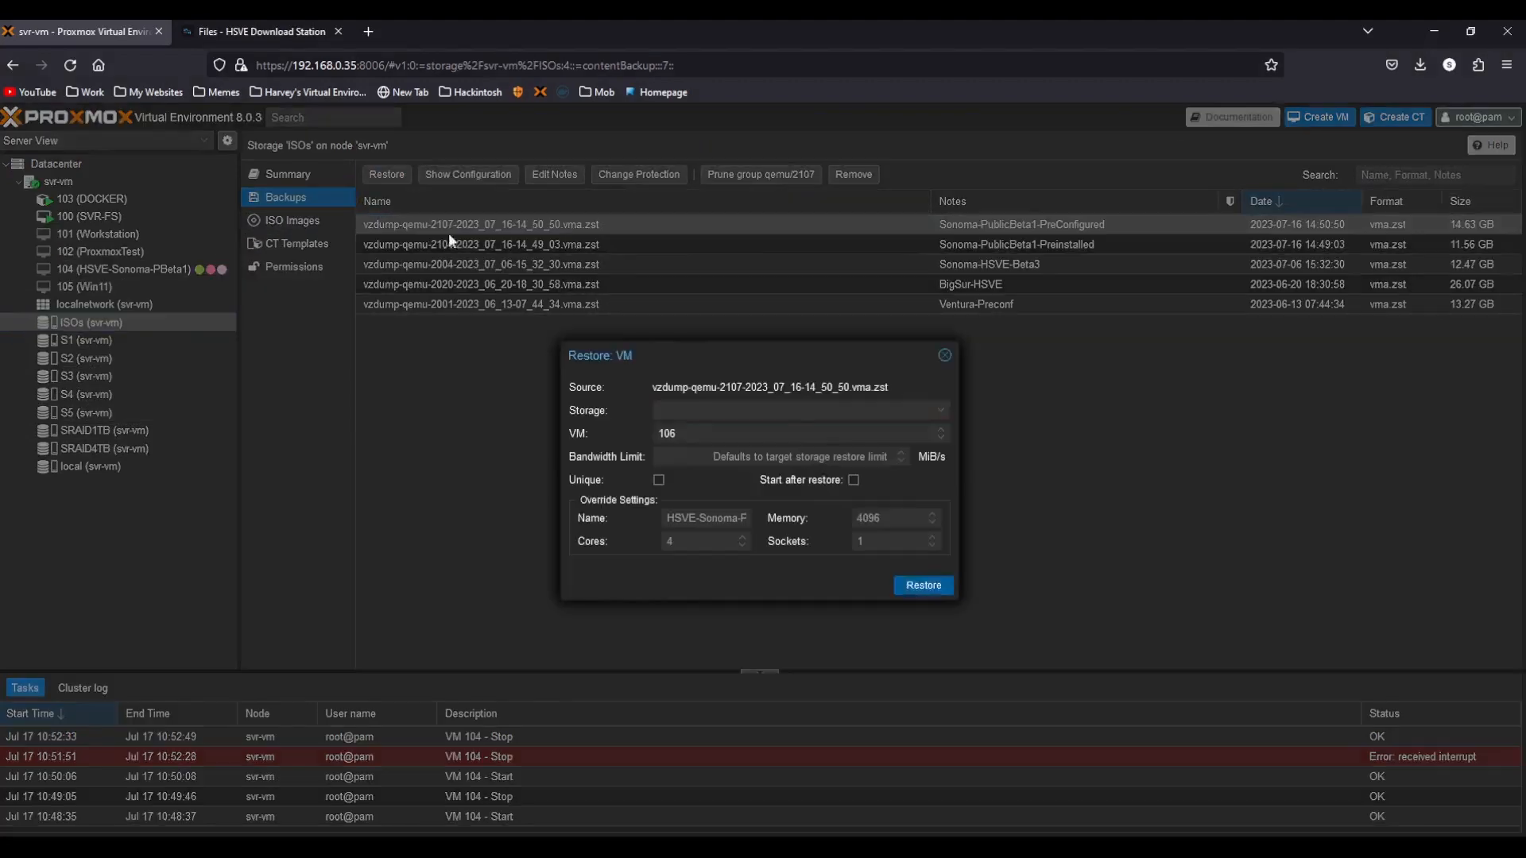
click(810, 410)
click(728, 459)
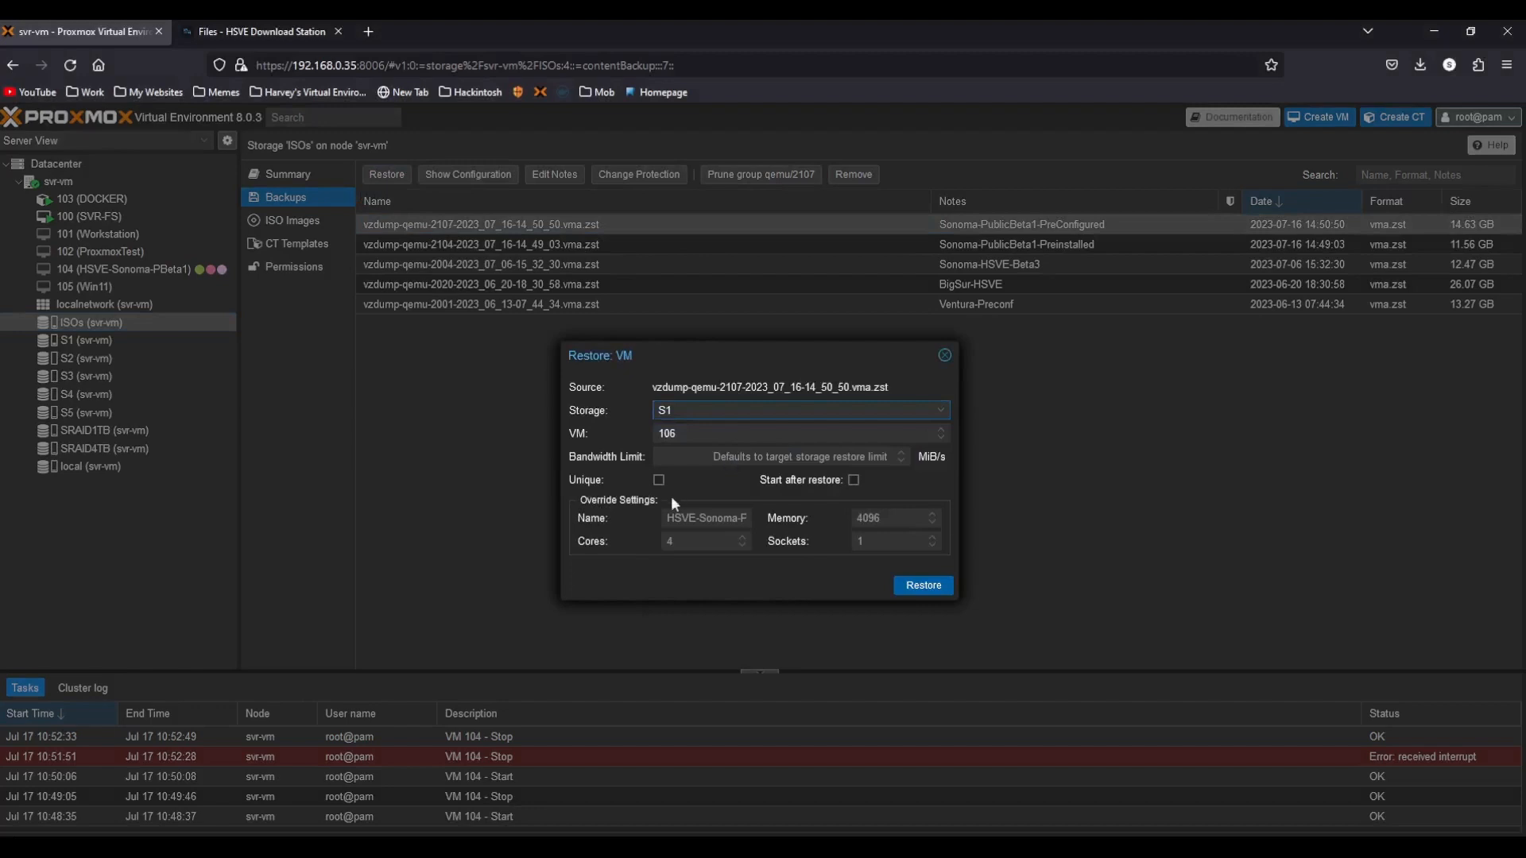
click(922, 586)
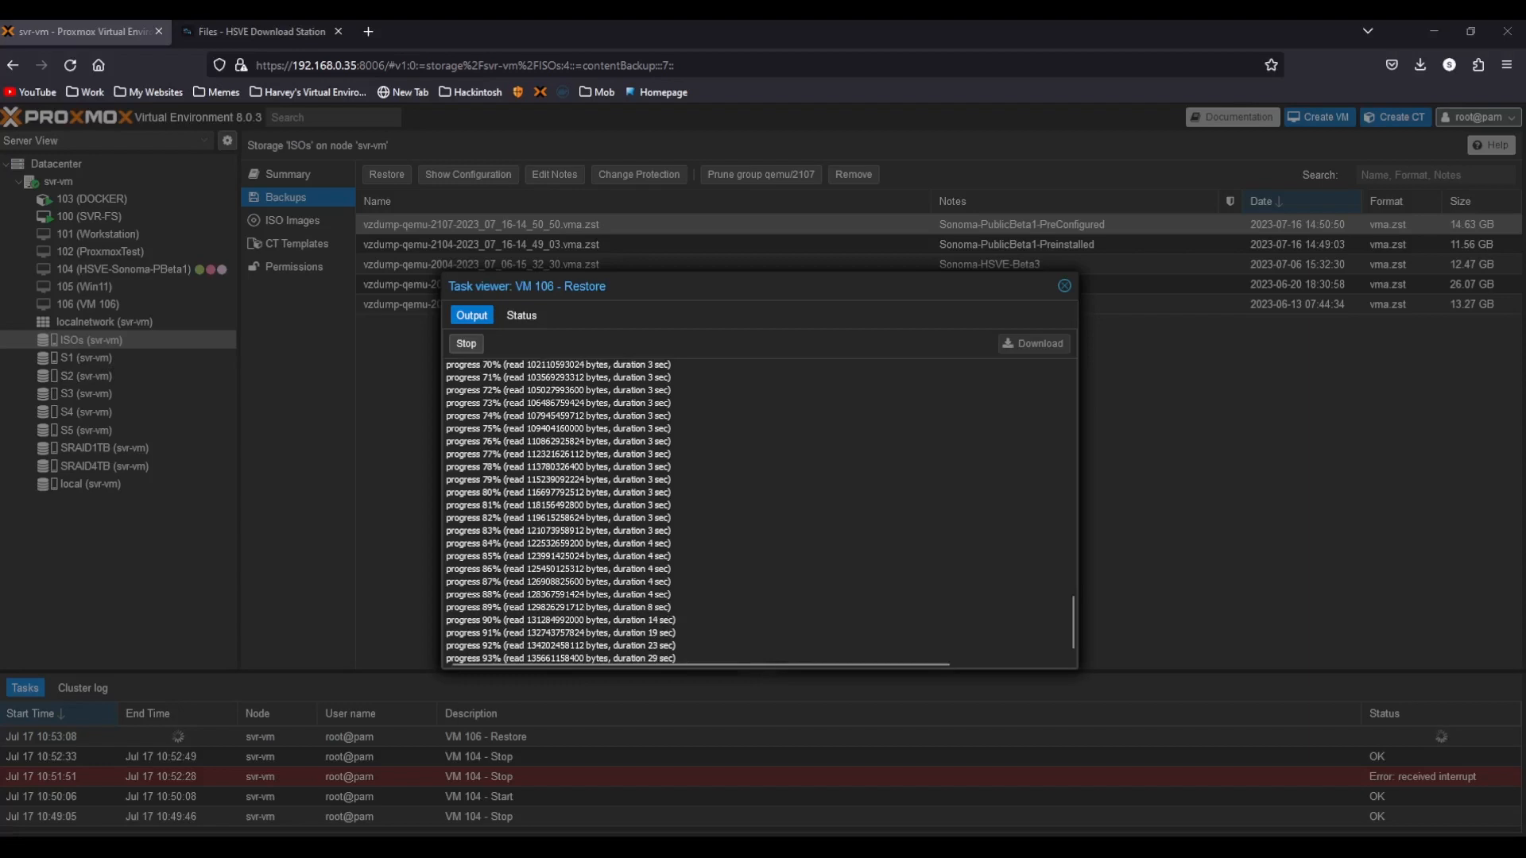
Open hsve.org in a new browser tab and browse its Hackintosh page.
click(367, 31)
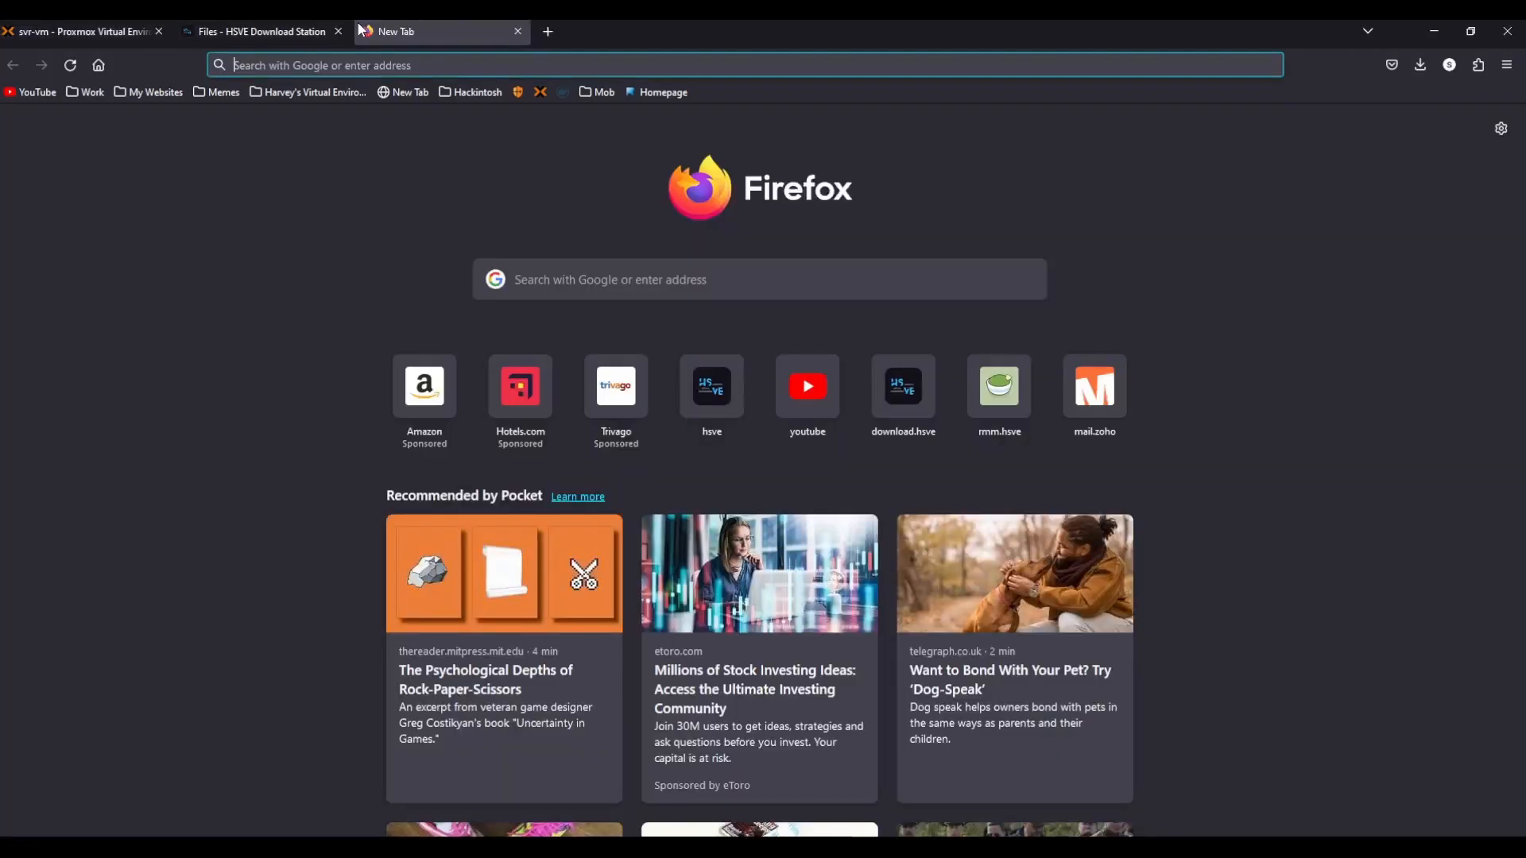
text(hsve)
key(Return)
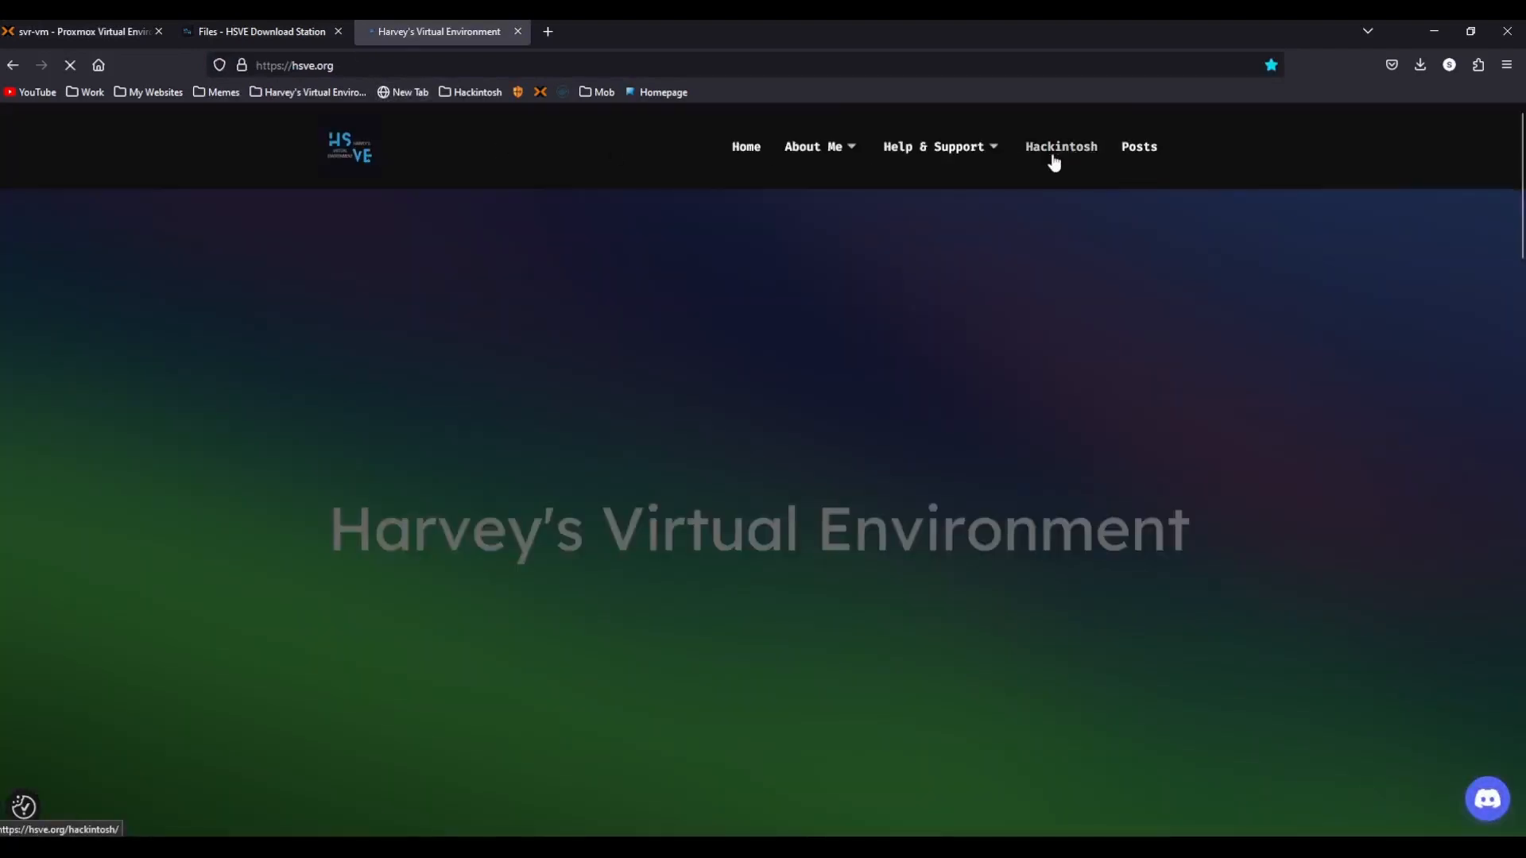
click(1053, 151)
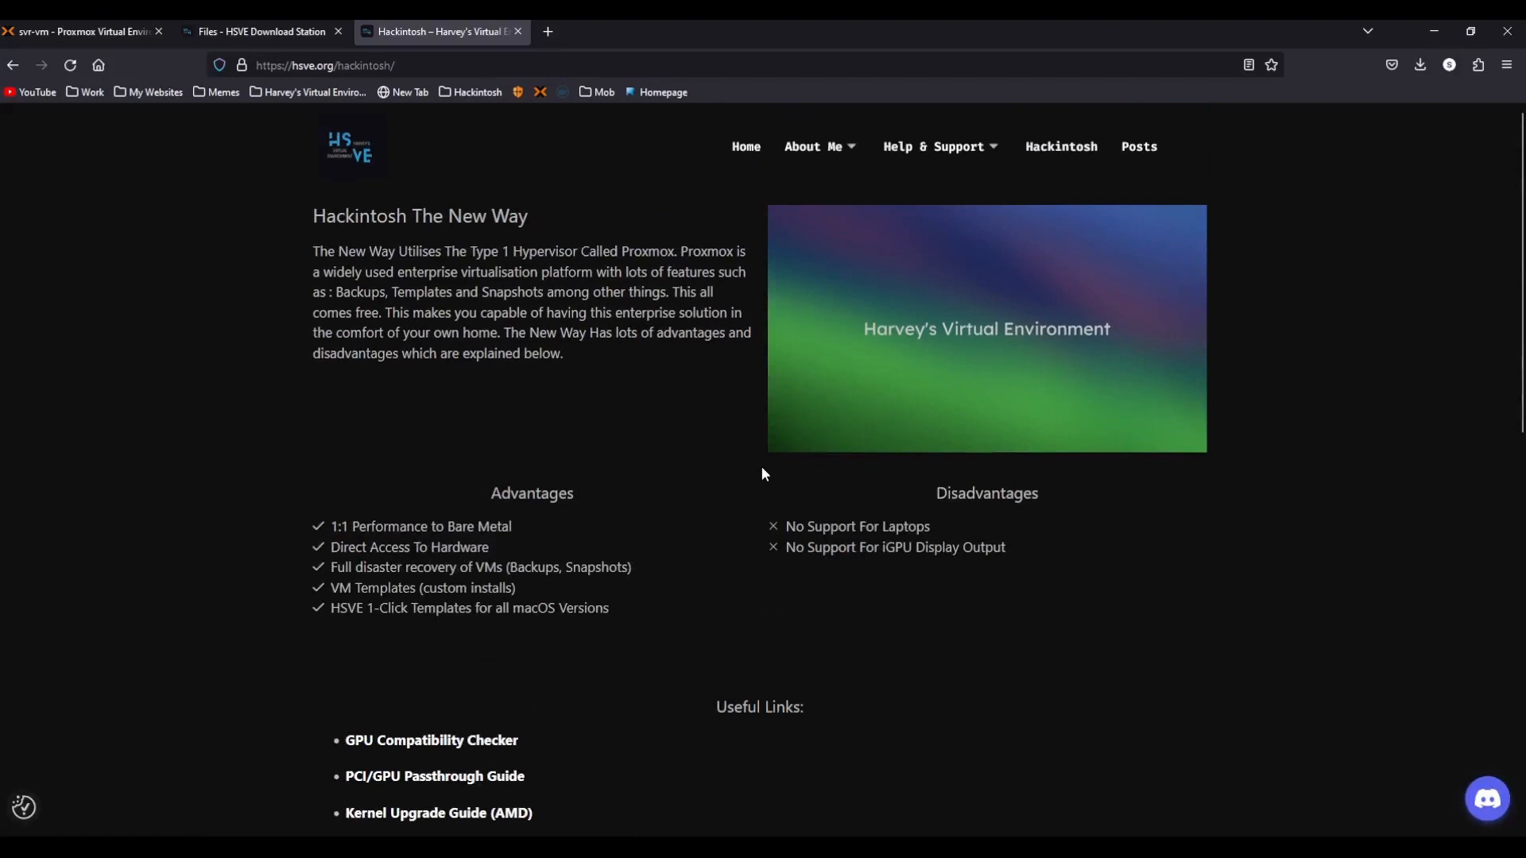
scroll(761, 469, down, 6)
scroll(763, 493, down, 5)
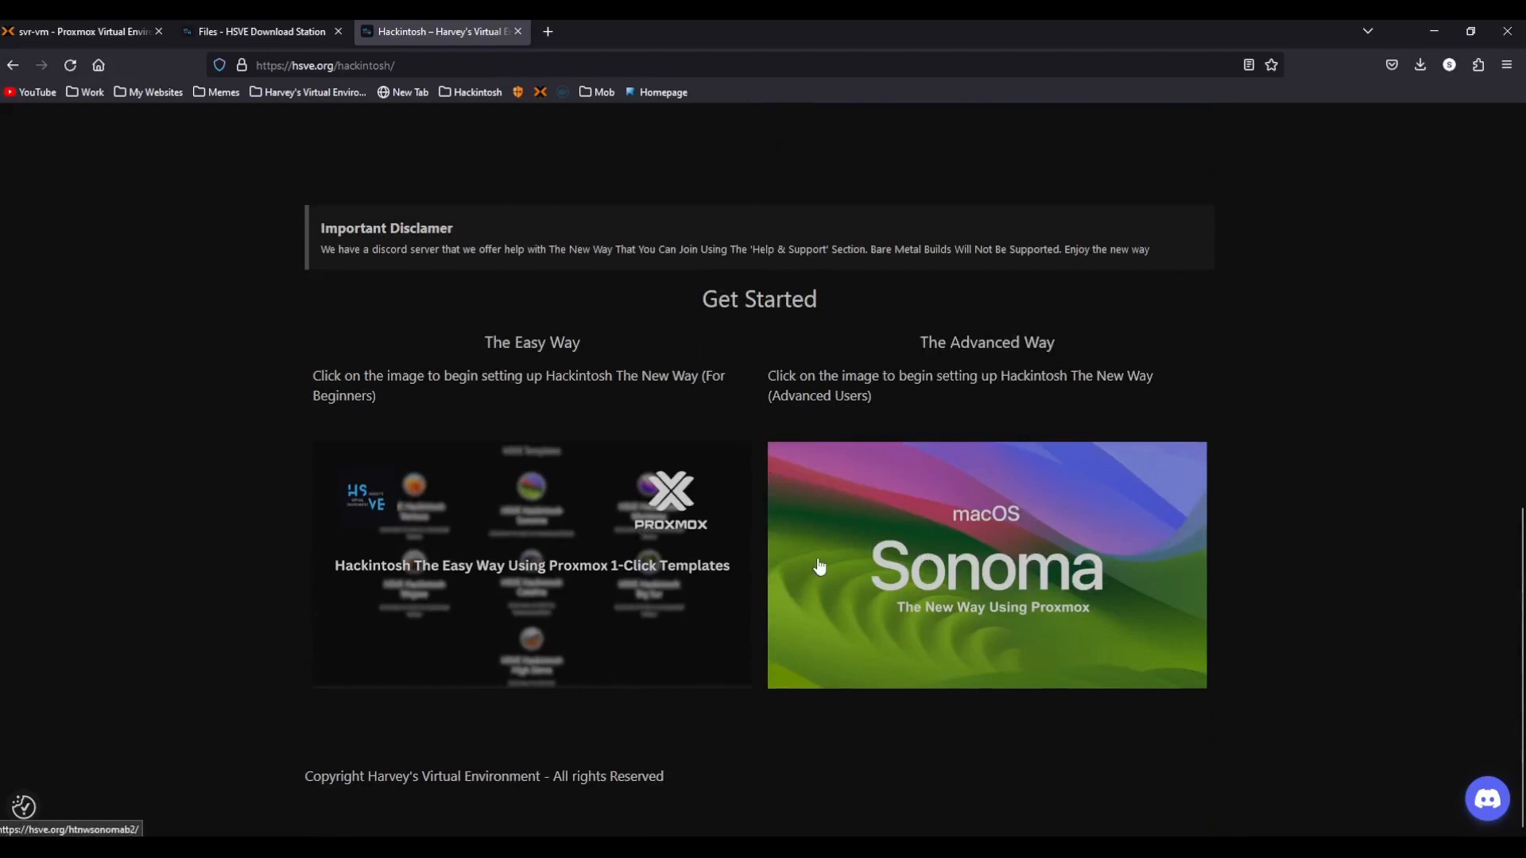
scroll(820, 566, up, 9)
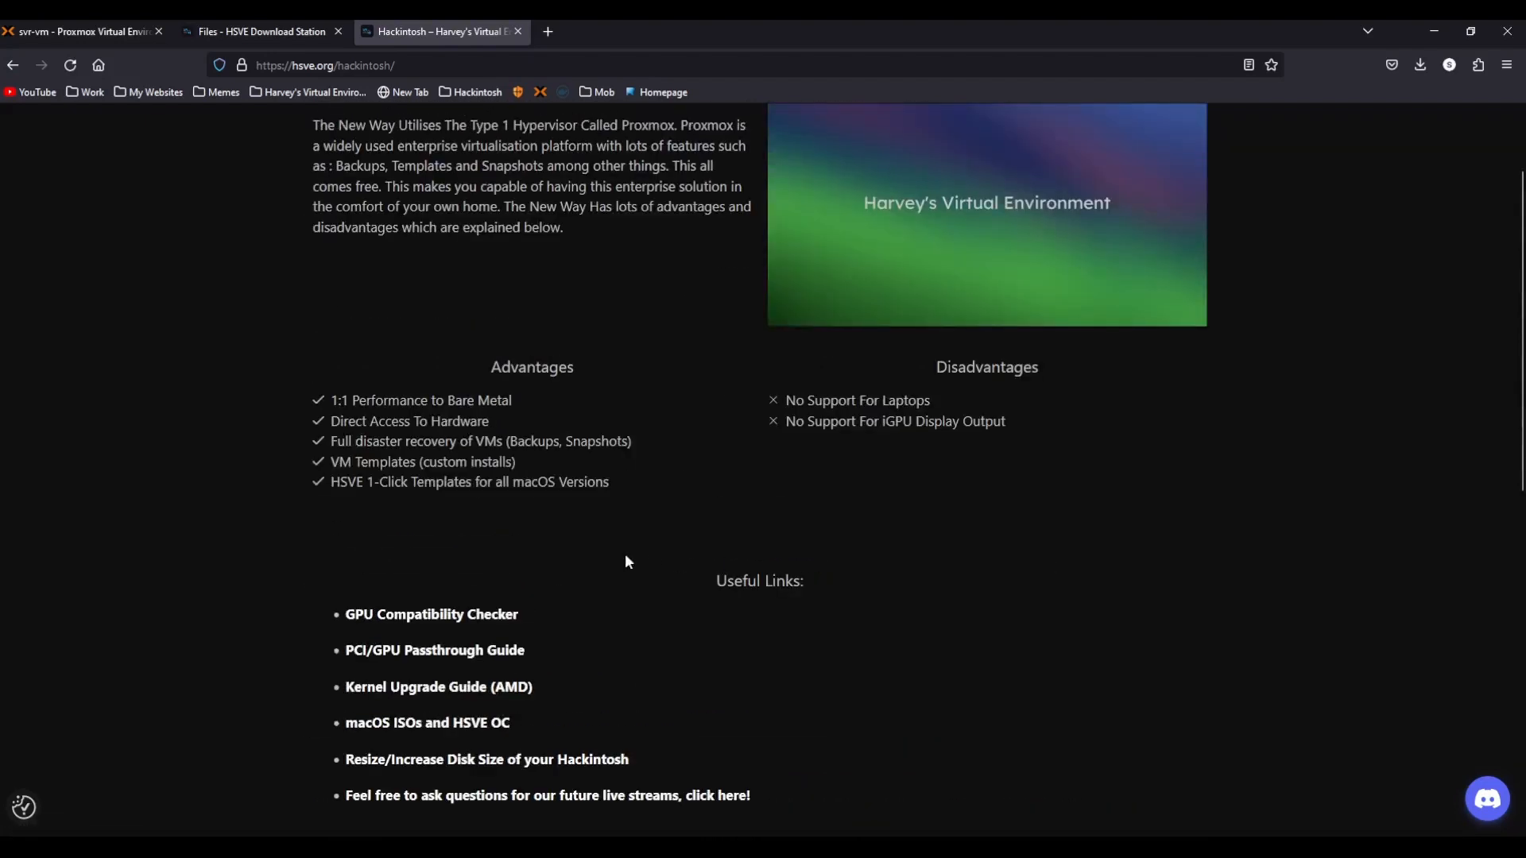
Look through the GPU Compatibility Checker and the PCI/GPU Passthrough Guide linked from the Hackintosh page.
click(430, 614)
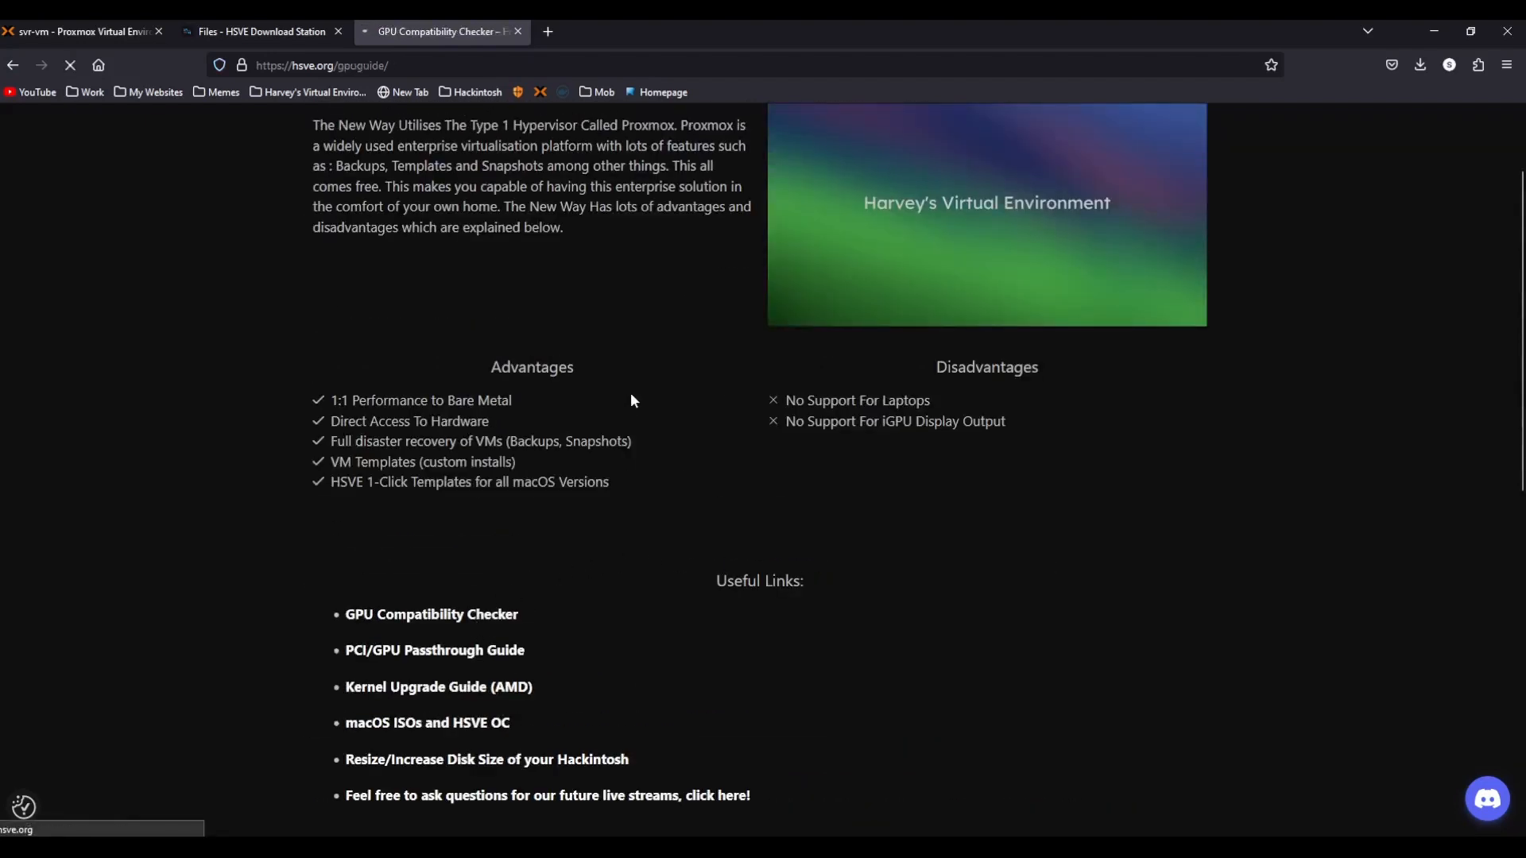
scroll(672, 379, down, 8)
scroll(672, 378, up, 6)
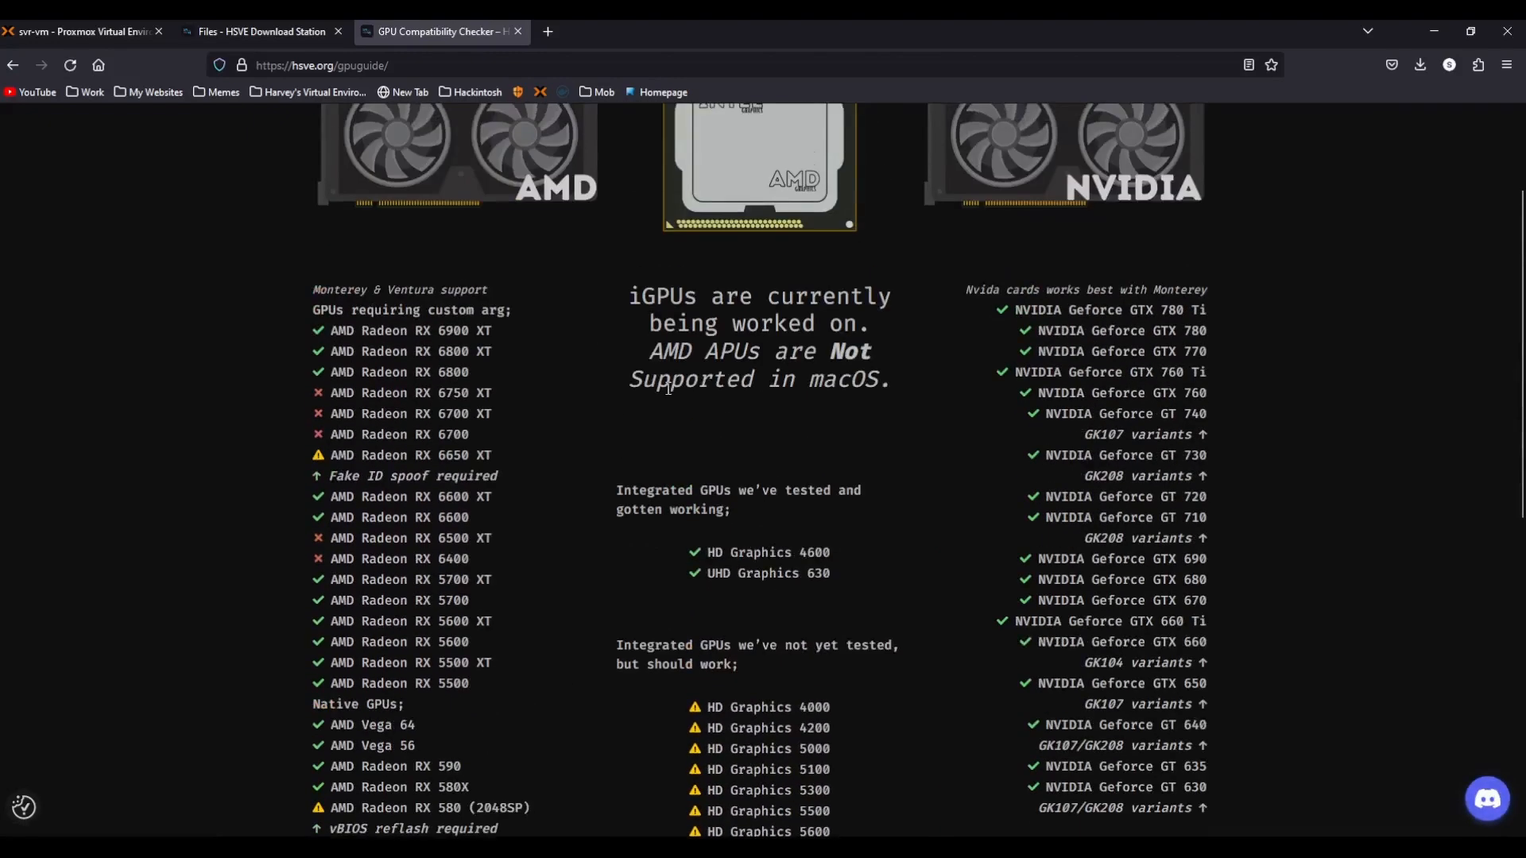
key(alt+Left)
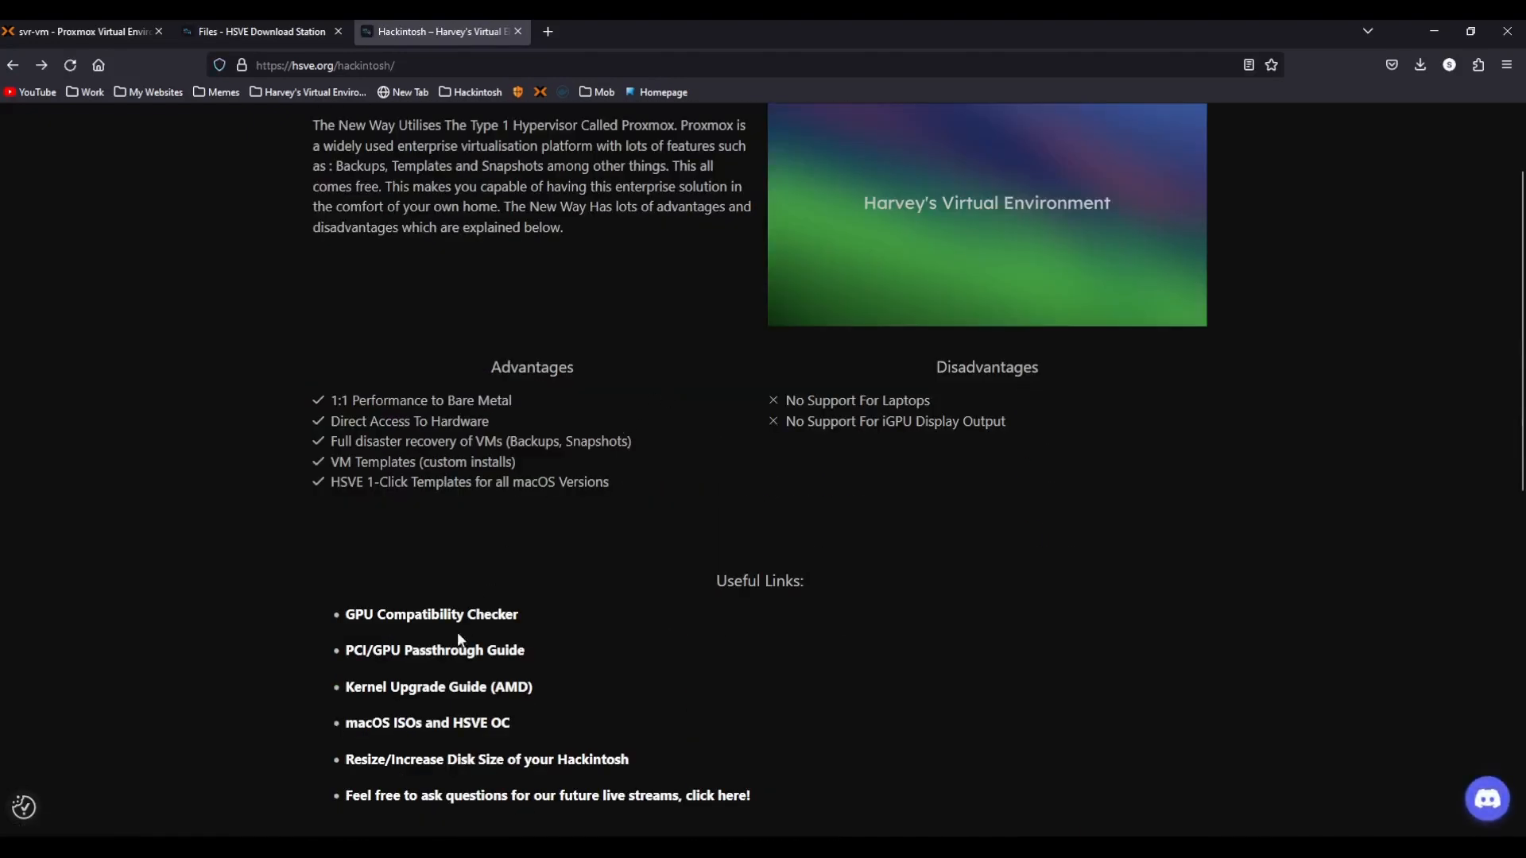
click(462, 658)
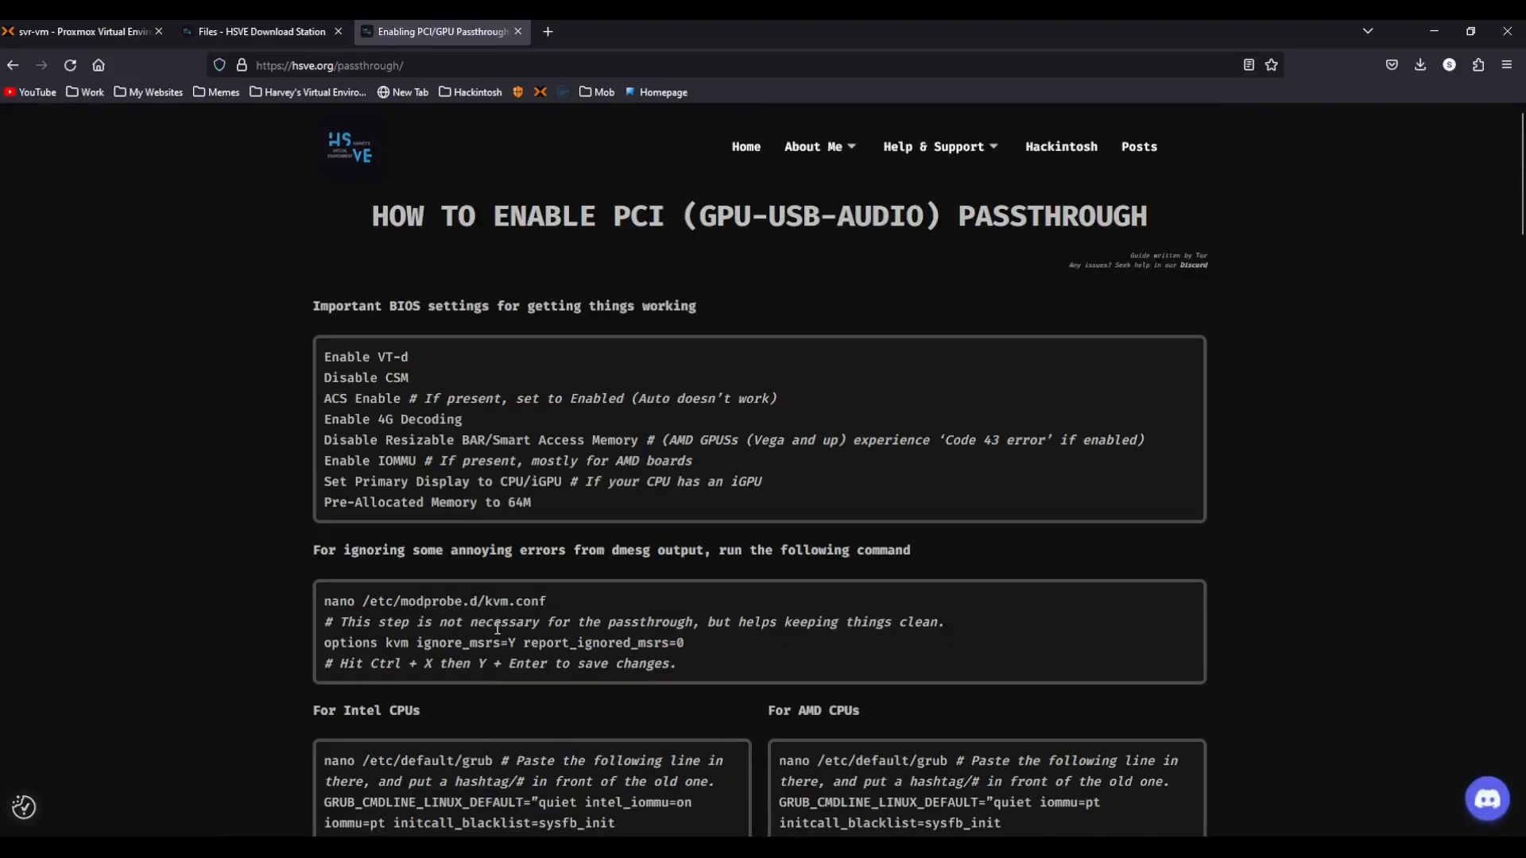
scroll(889, 418, down, 4)
key(alt+Left)
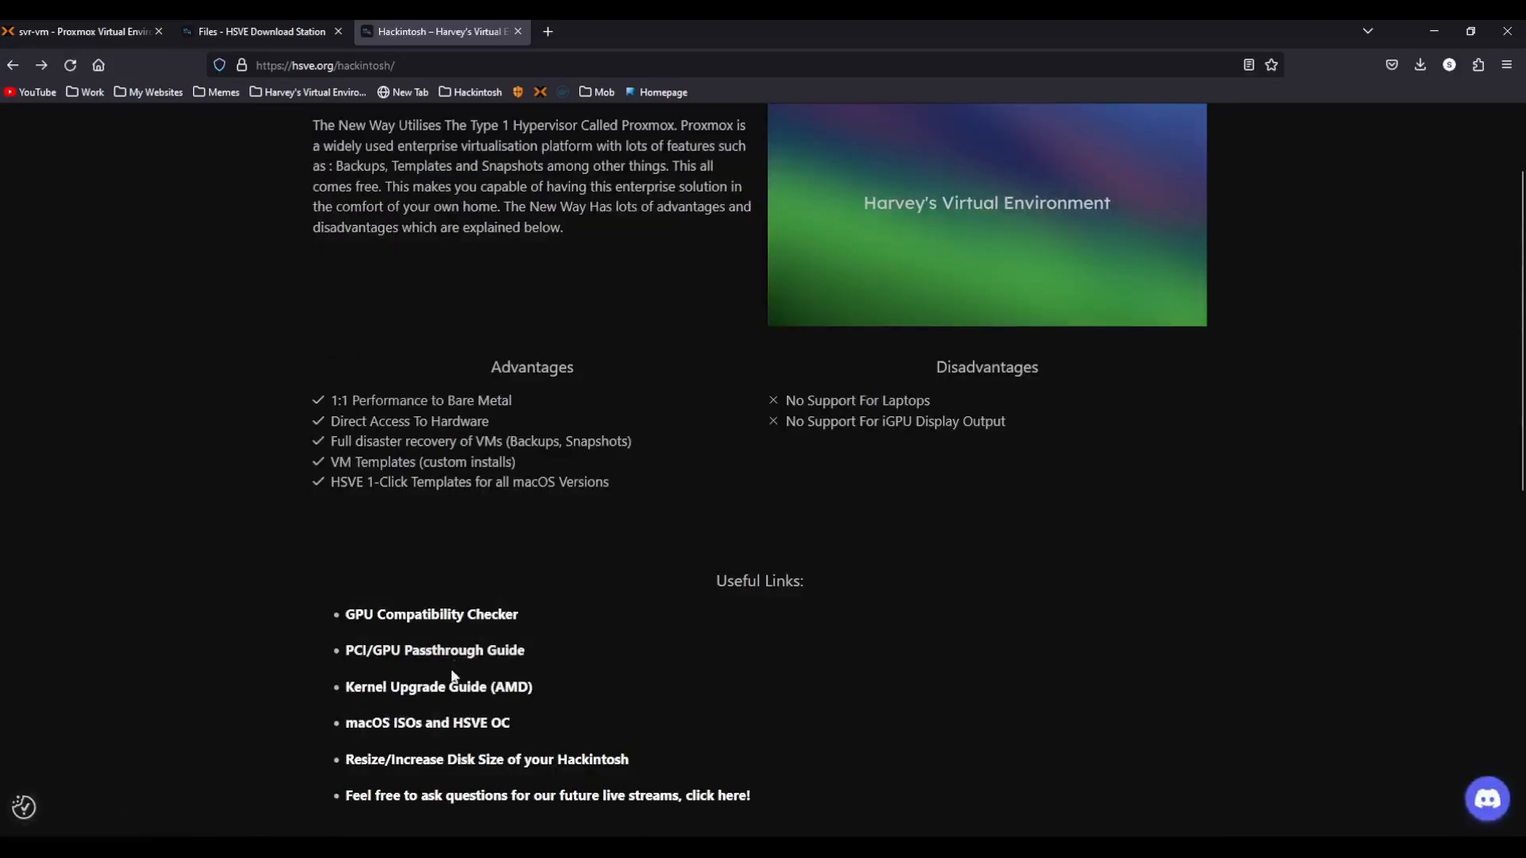
Look through the kernel upgrade guide, the macOS ISOs and HSVE OC download page, and the disk resize guide.
click(465, 688)
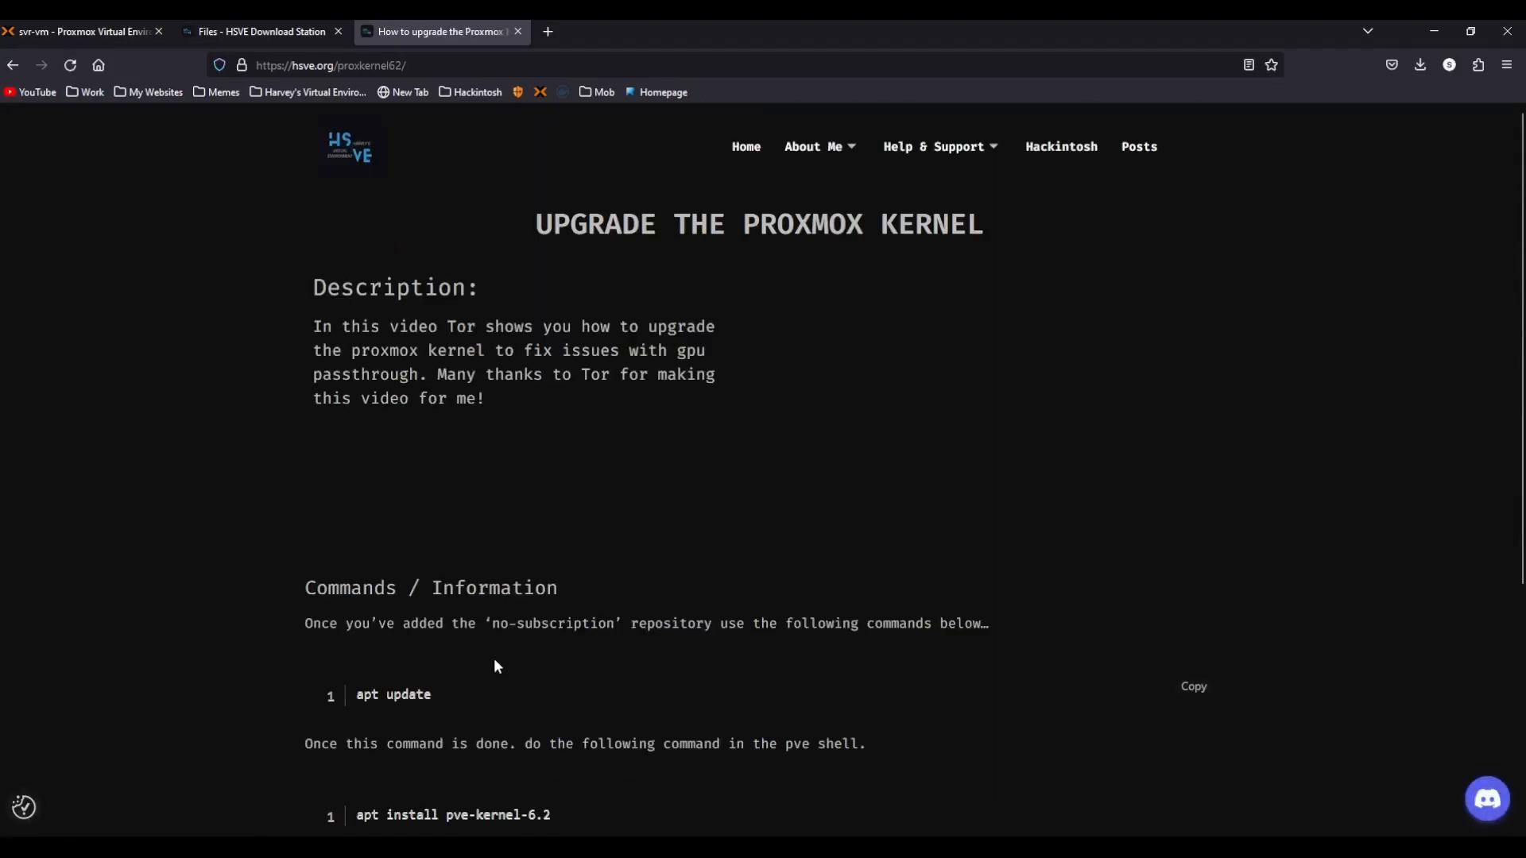
scroll(494, 658, down, 5)
key(alt+Left)
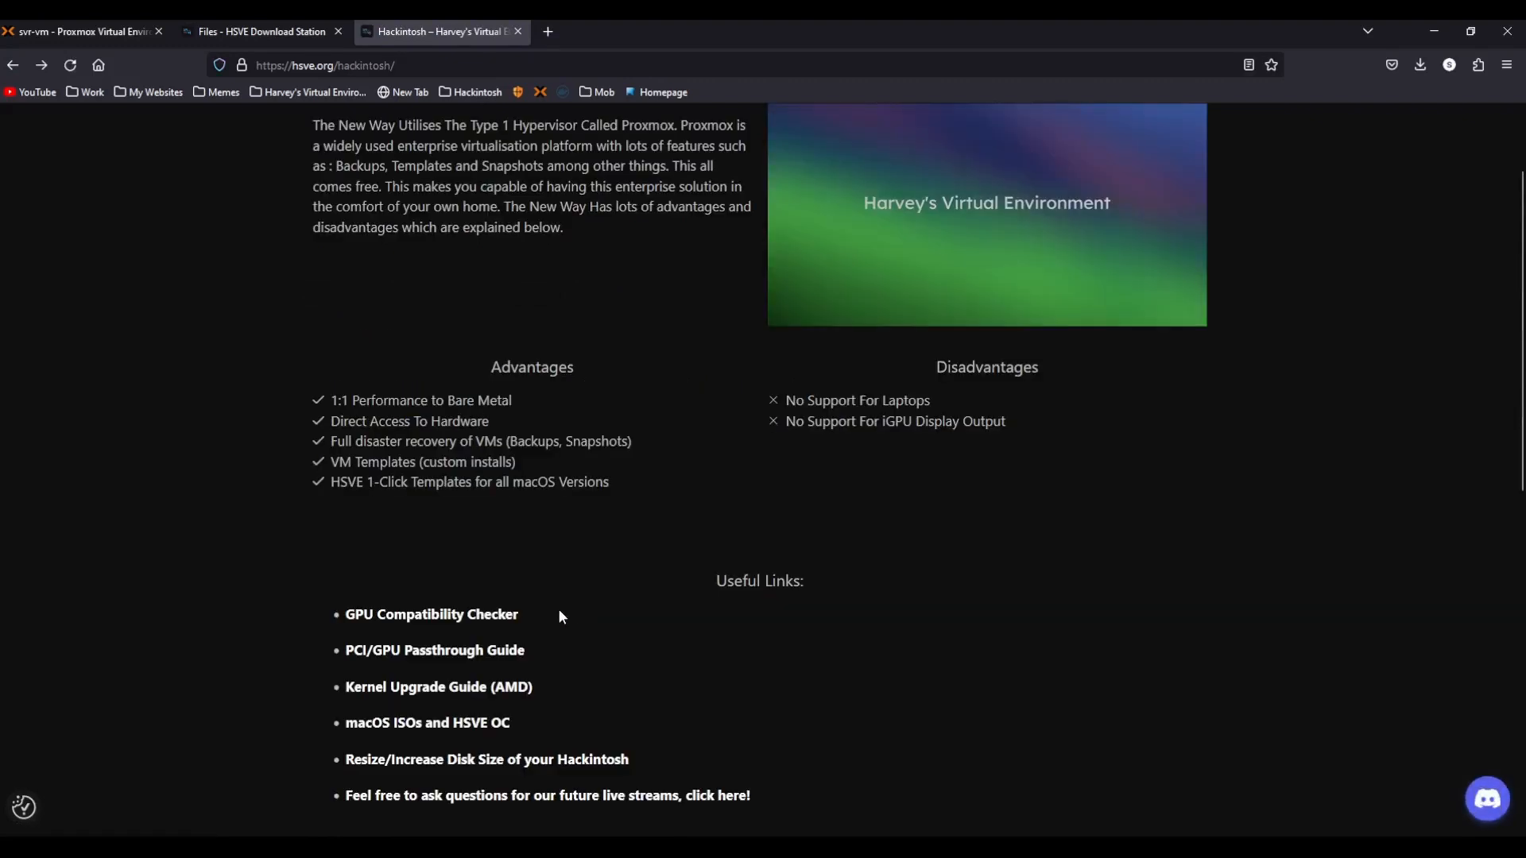
click(429, 722)
scroll(786, 604, down, 7)
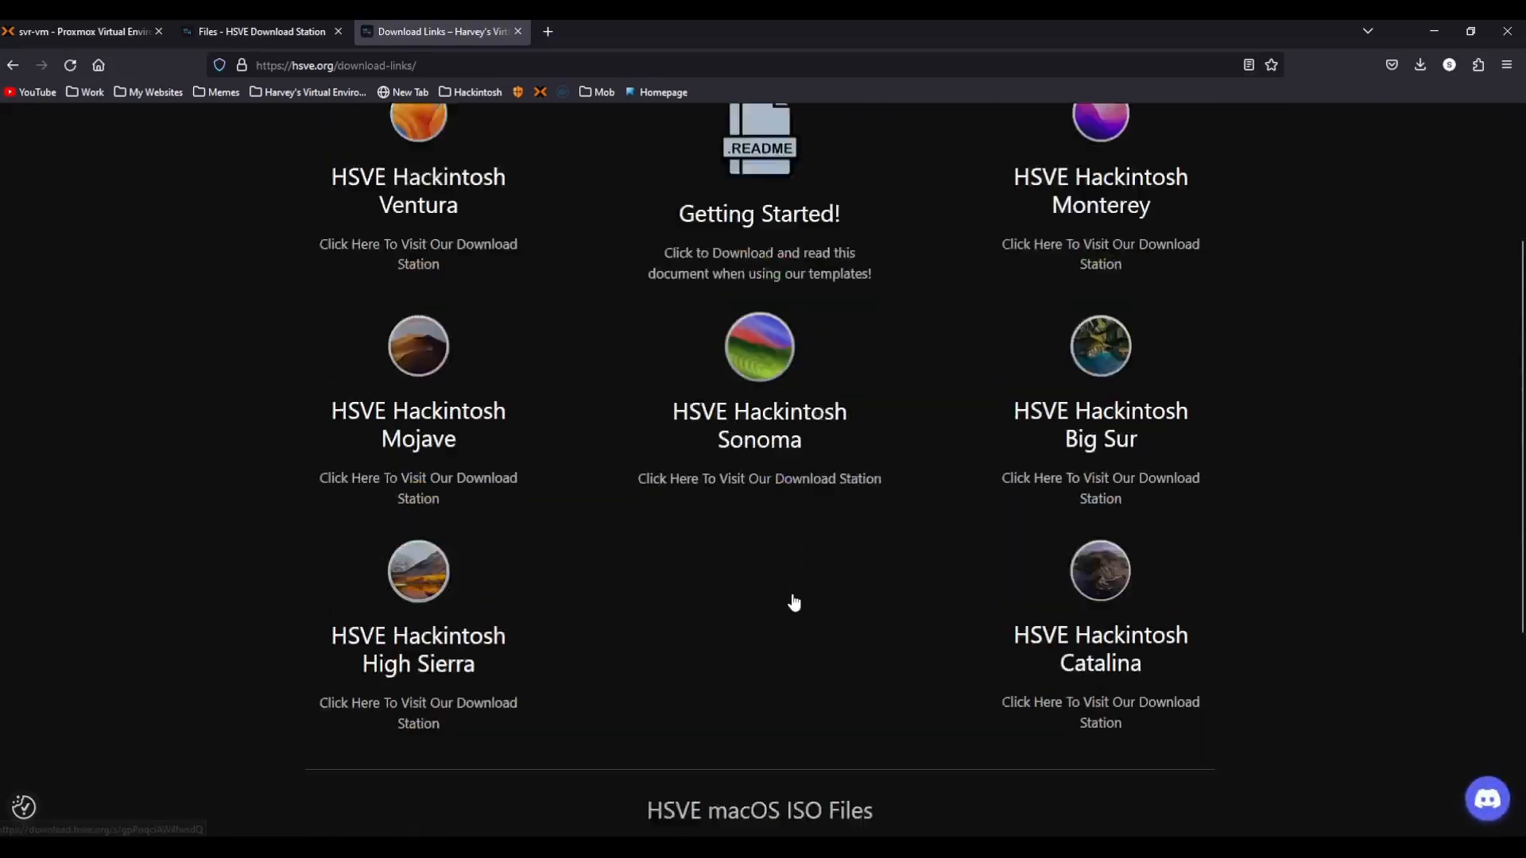
scroll(795, 596, up, 7)
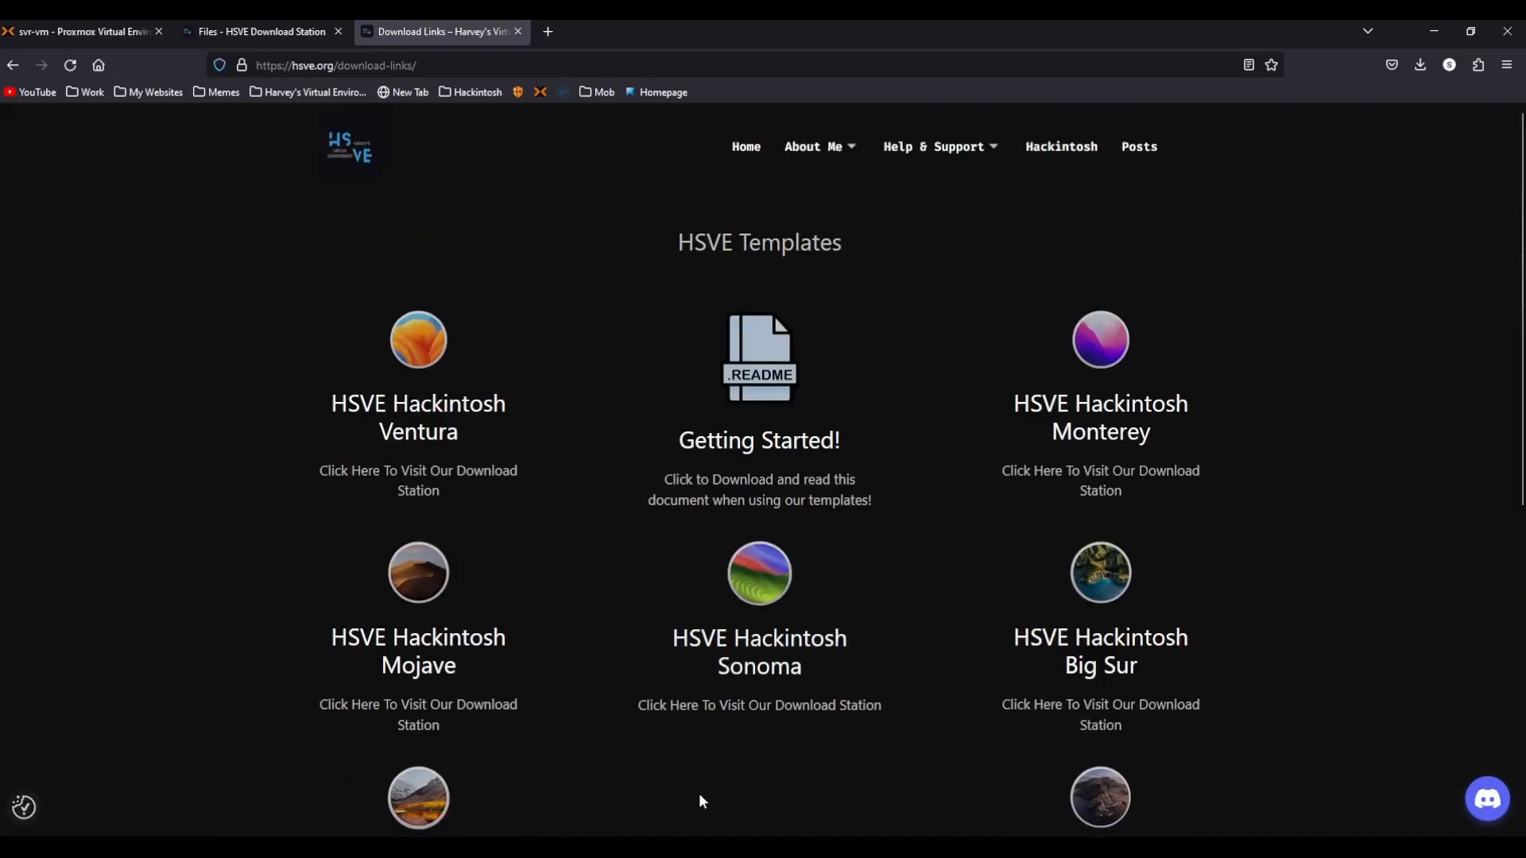
key(alt+Right)
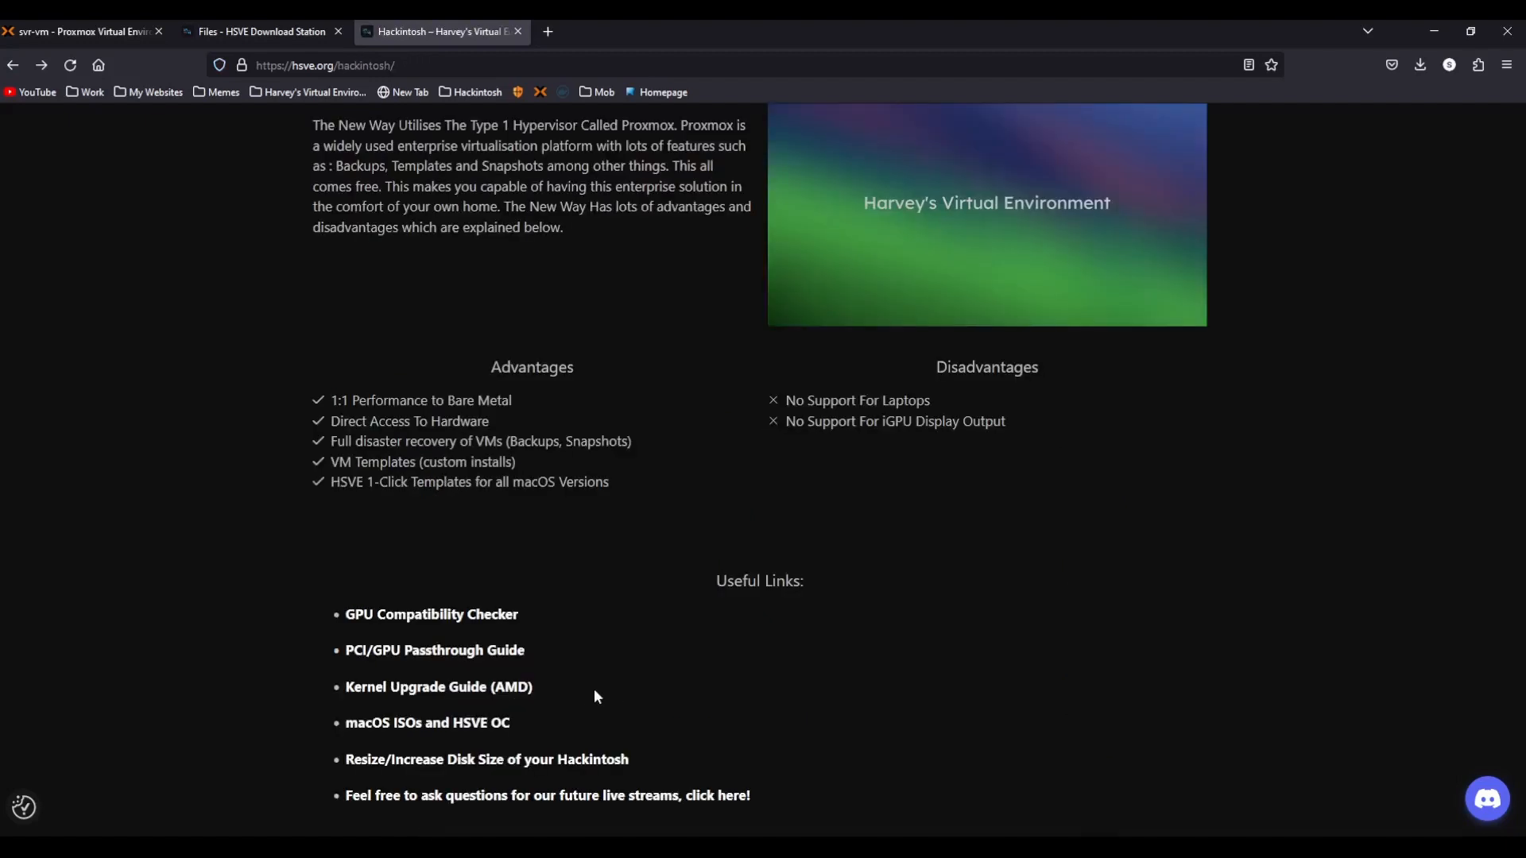
click(537, 761)
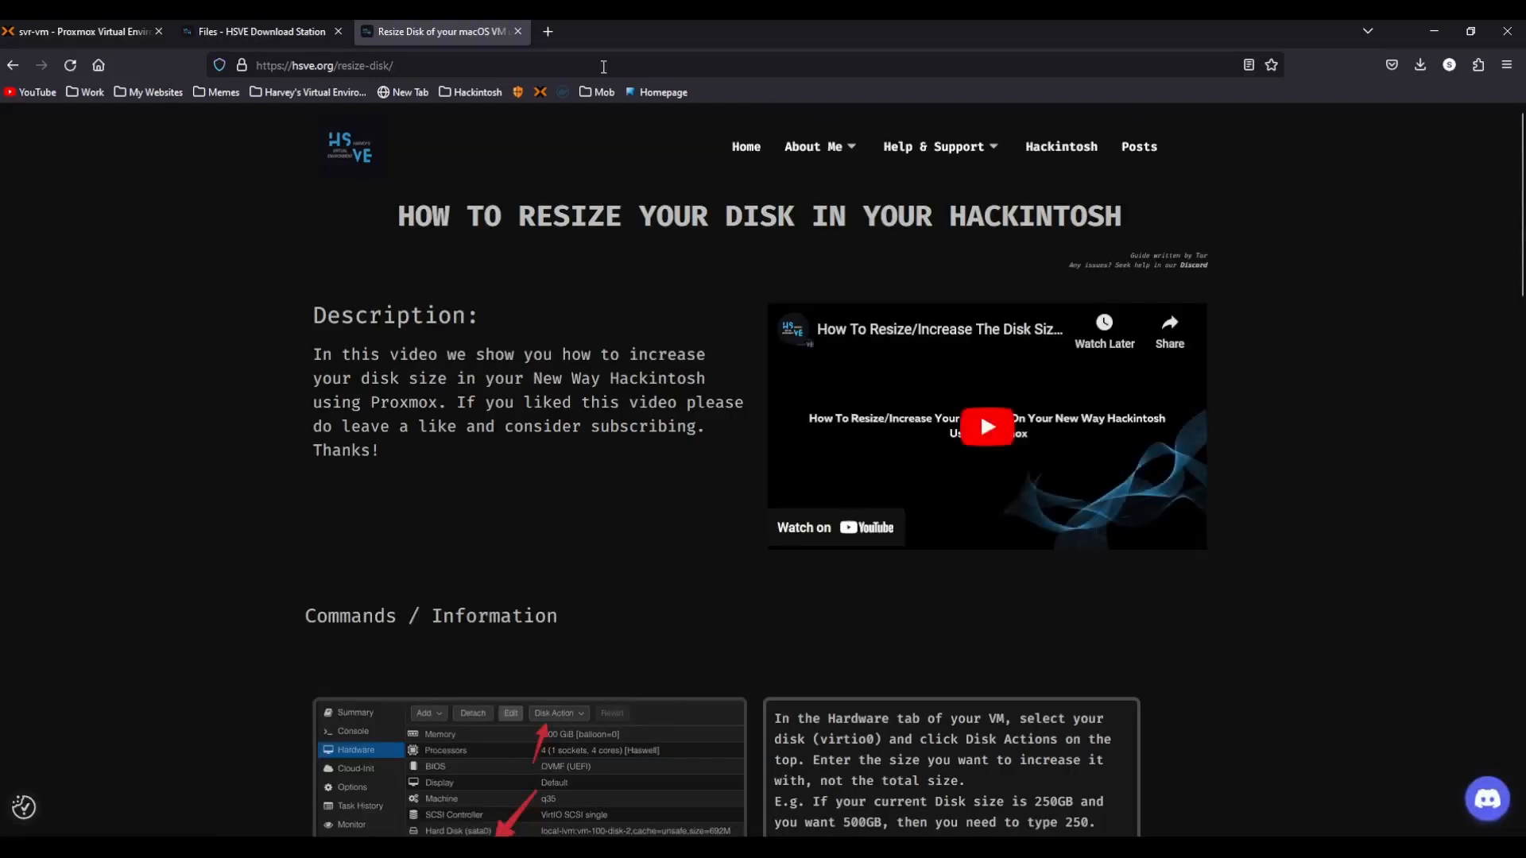
Return to the Proxmox tab and close the VM 106 restore task viewer.
click(518, 31)
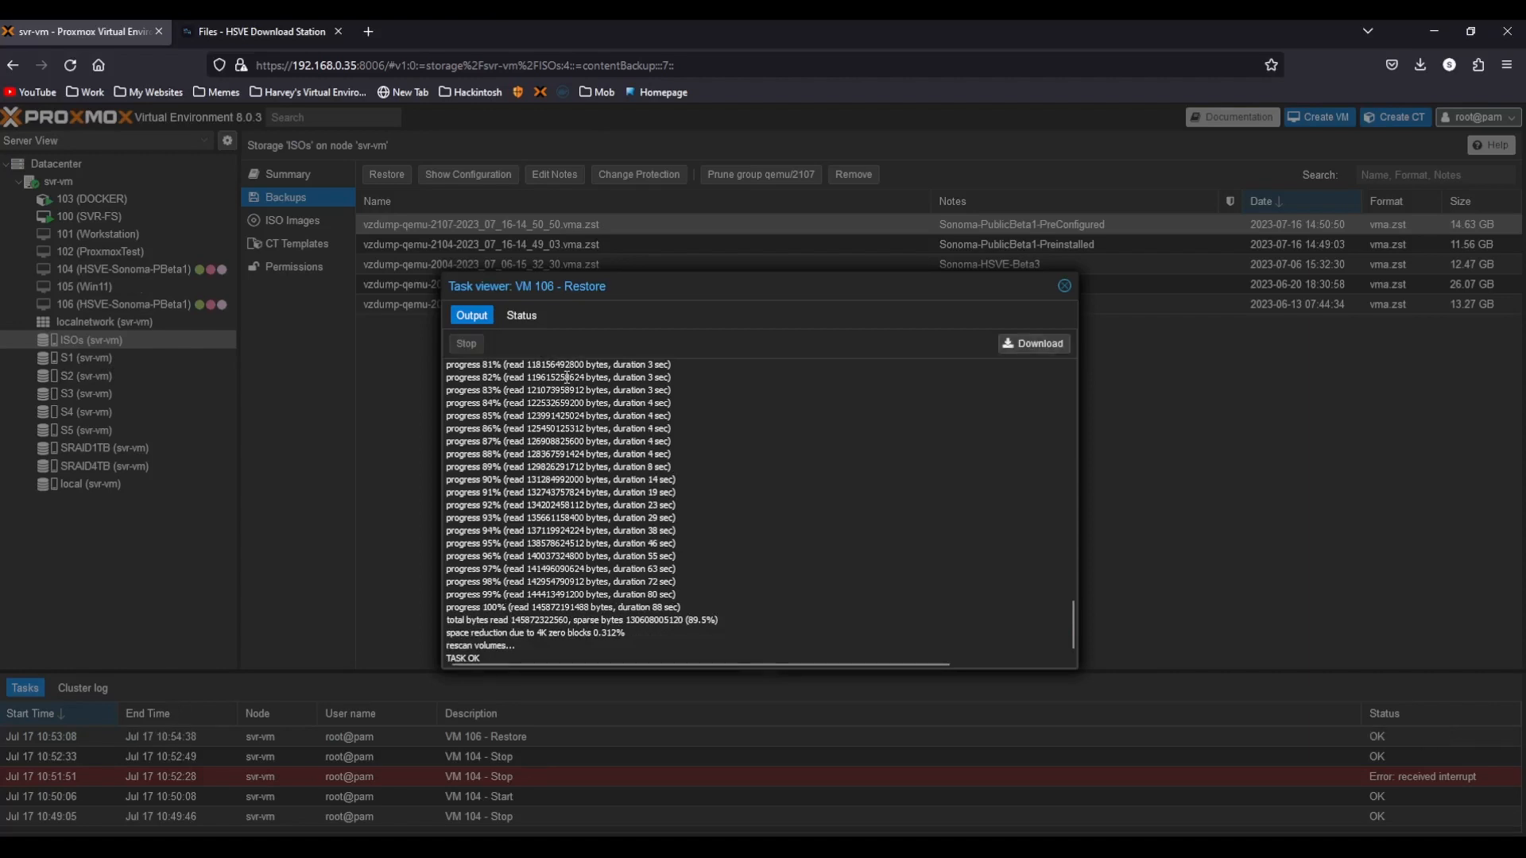
key(Escape)
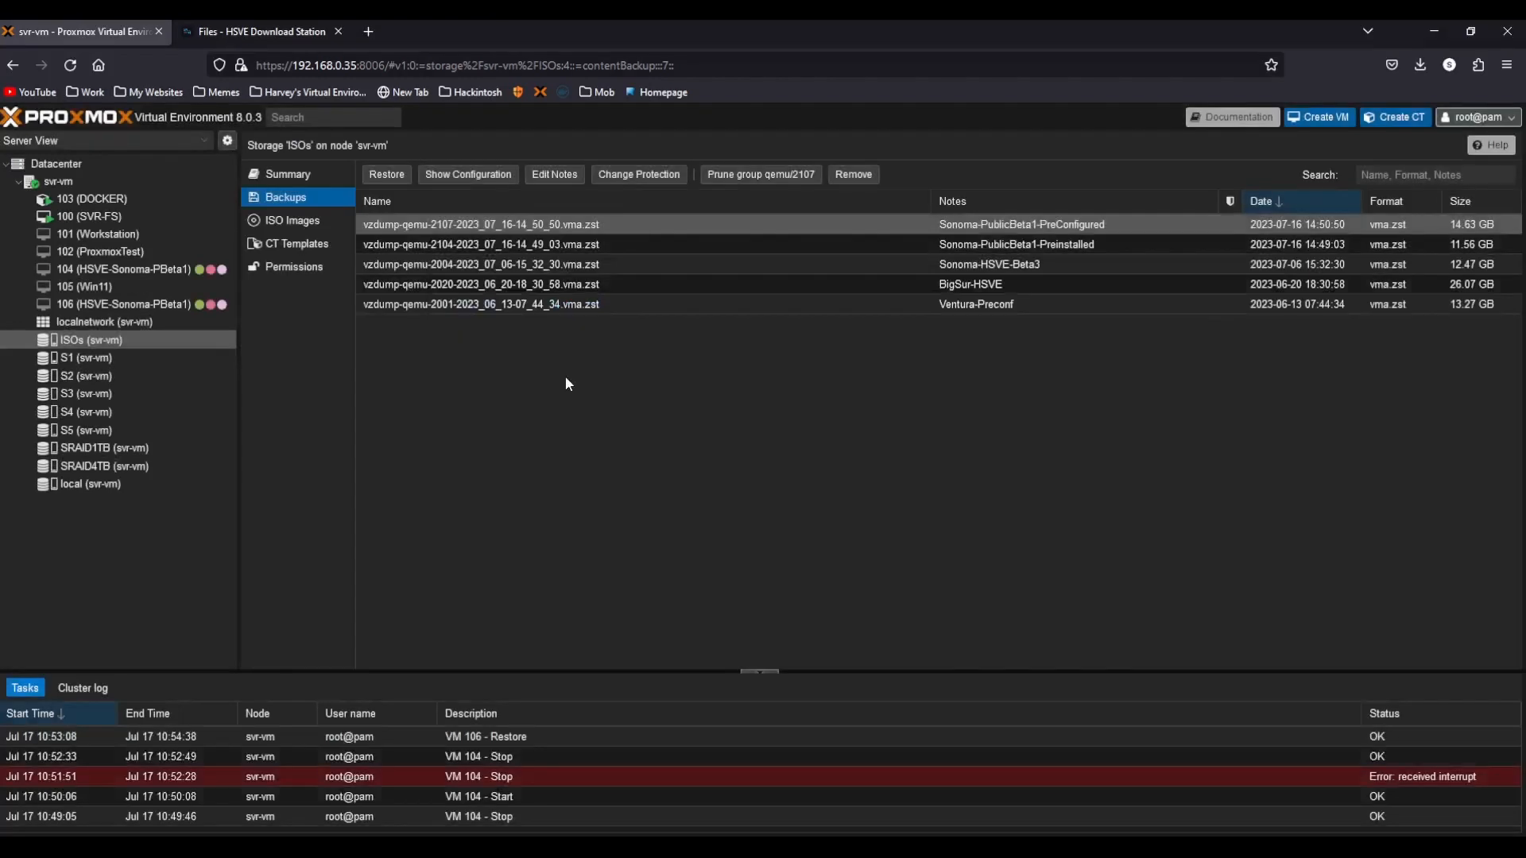
Start VM 106 and open its console in full screen.
click(194, 303)
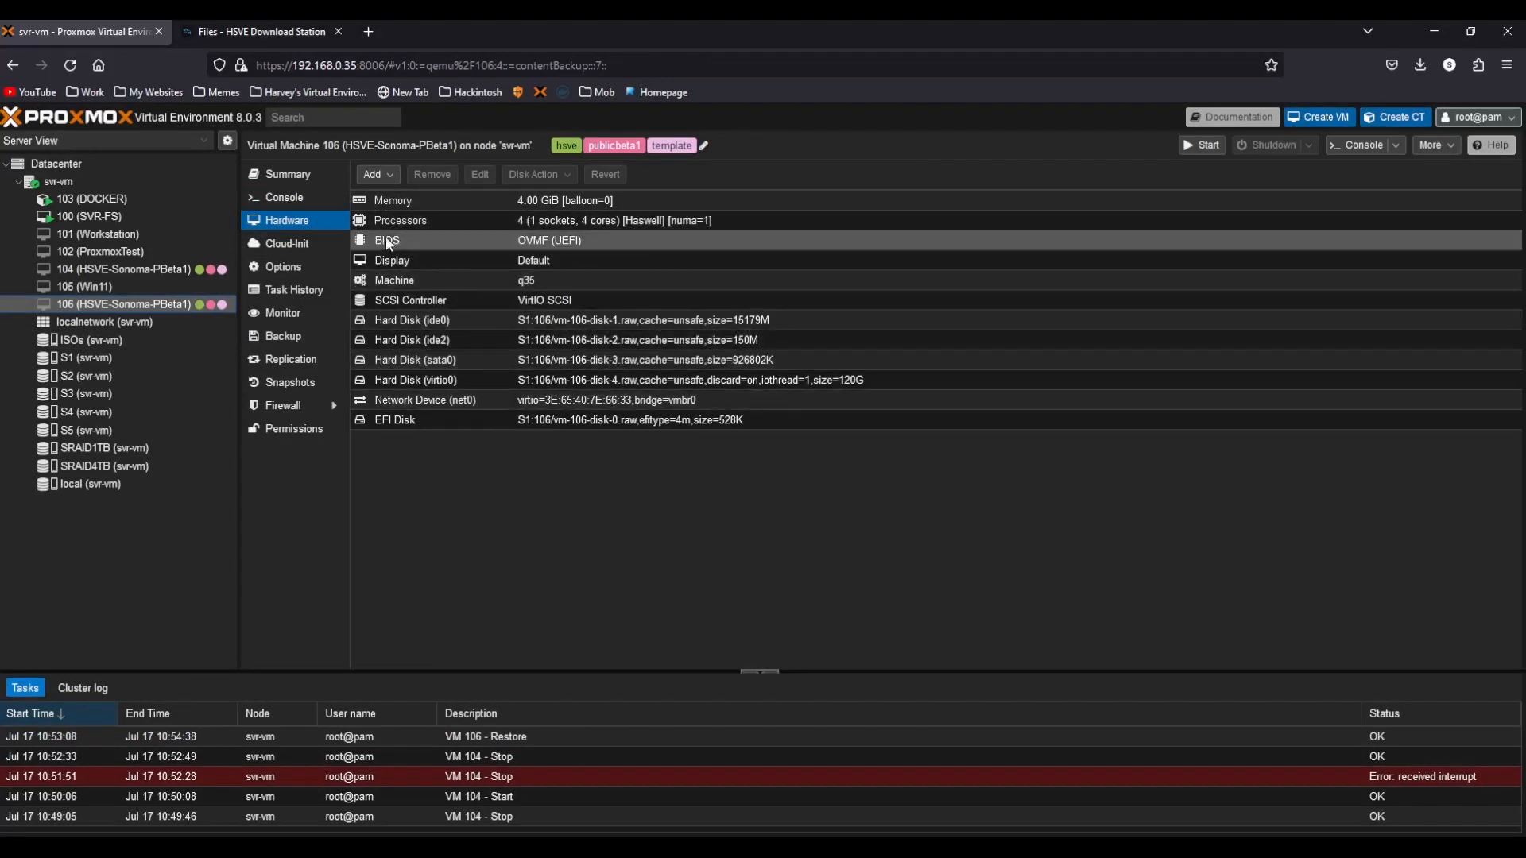
click(312, 197)
click(947, 449)
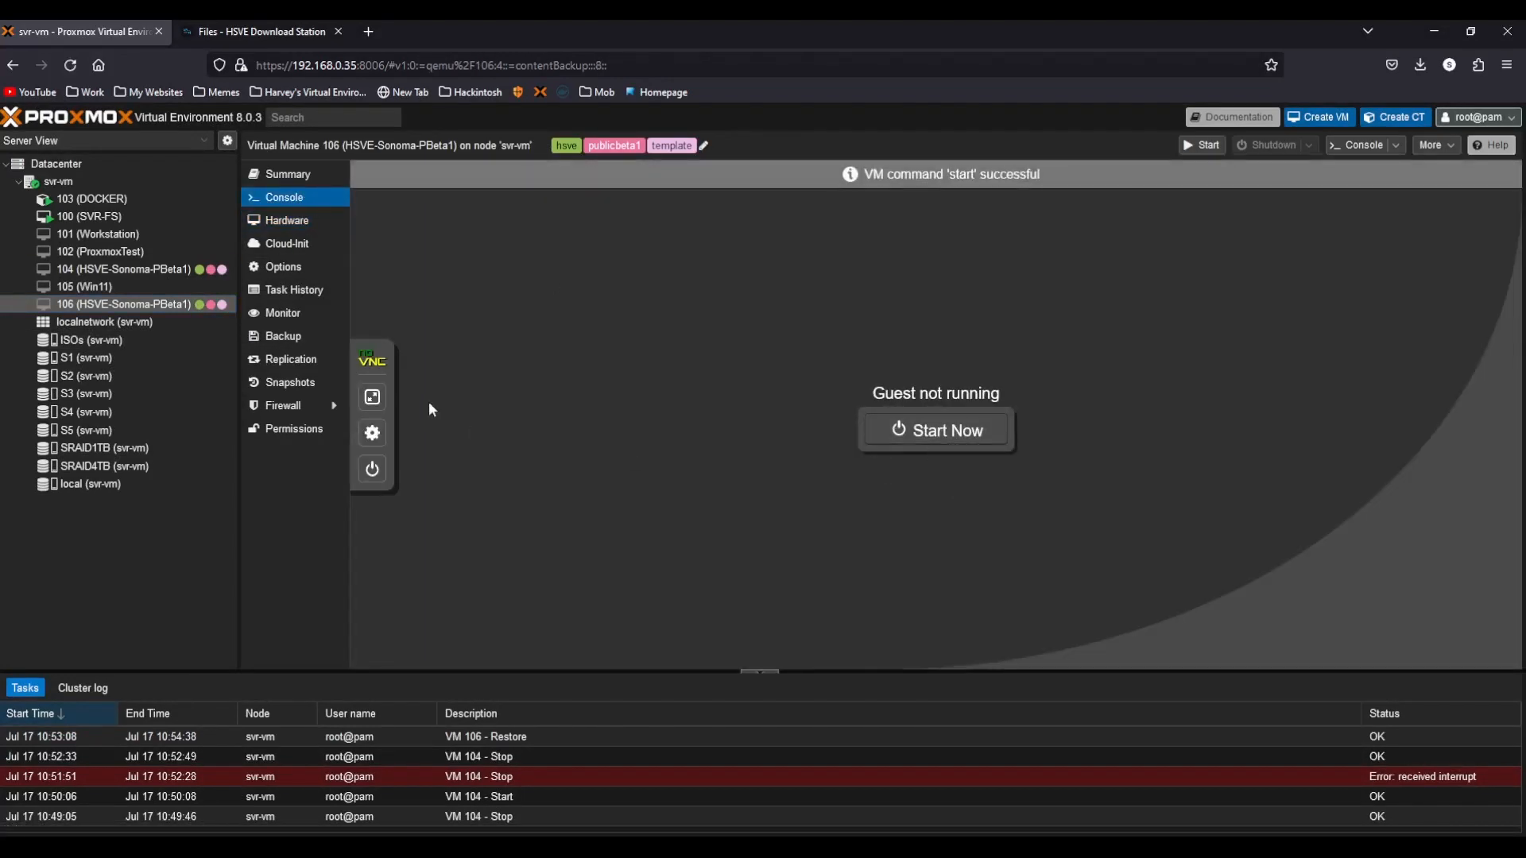
click(372, 397)
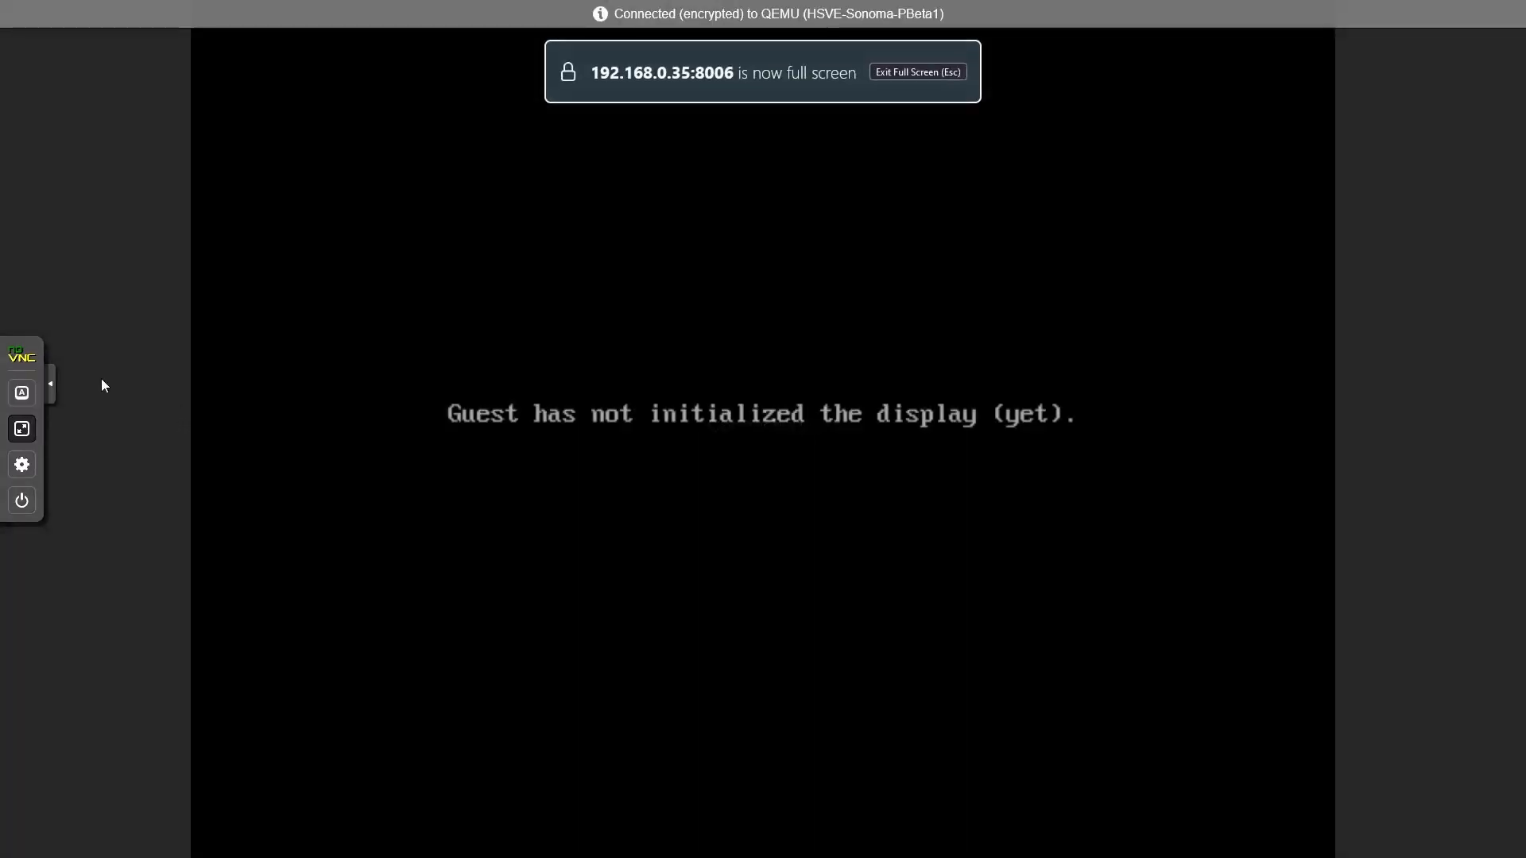
click(50, 384)
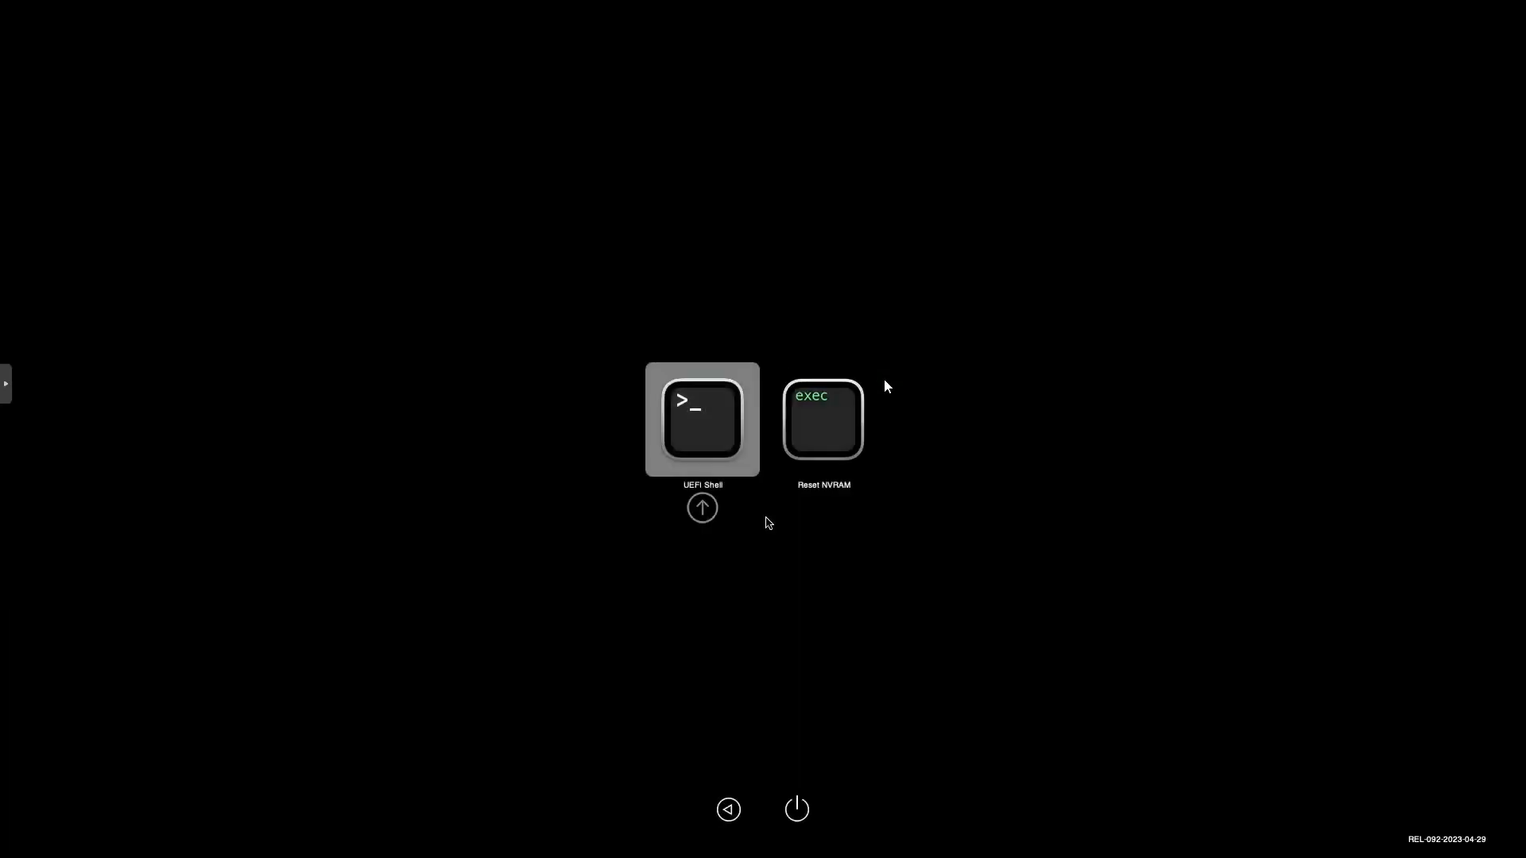
Open the UEFI Shell and launch fs0:\System\Library\CoreServices\boot.efi to boot into macOS Recovery.
key(Return)
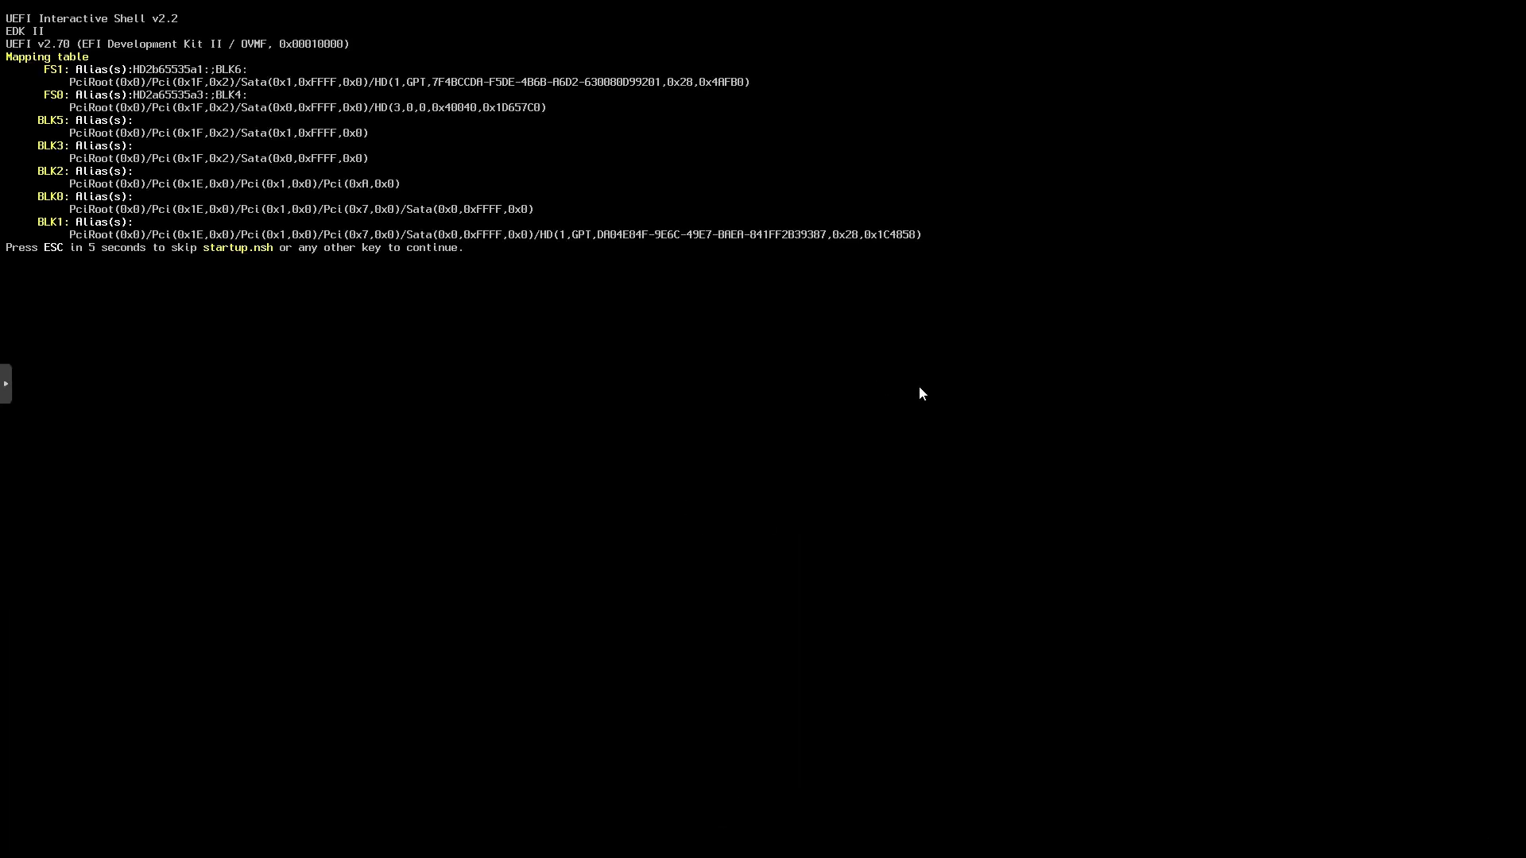
key(Escape)
text(fs0:\System\Library\c)
key(Tab)
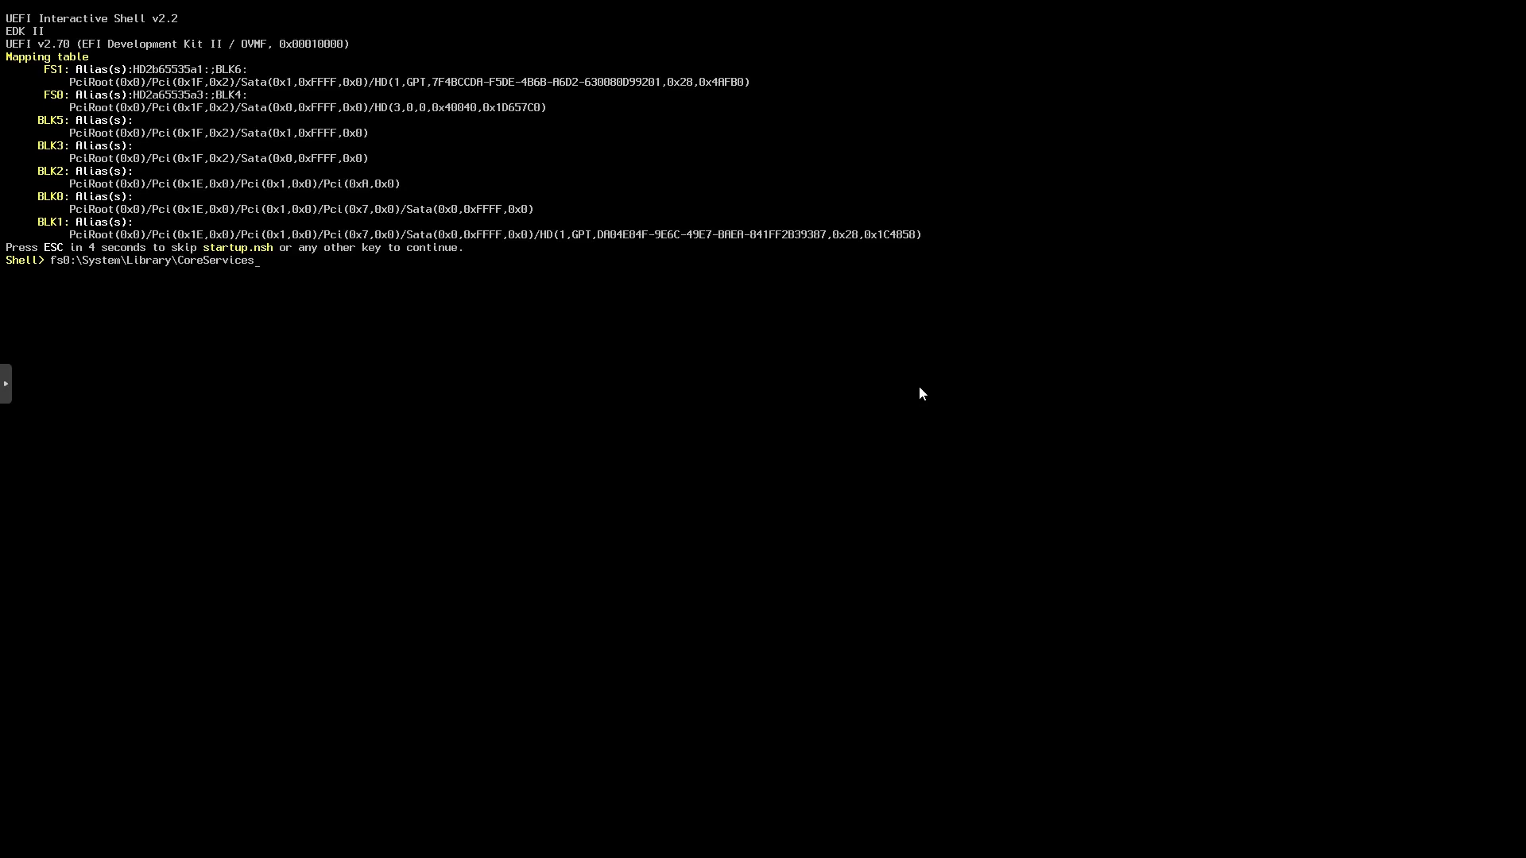
text(\boot.efi)
key(Return)
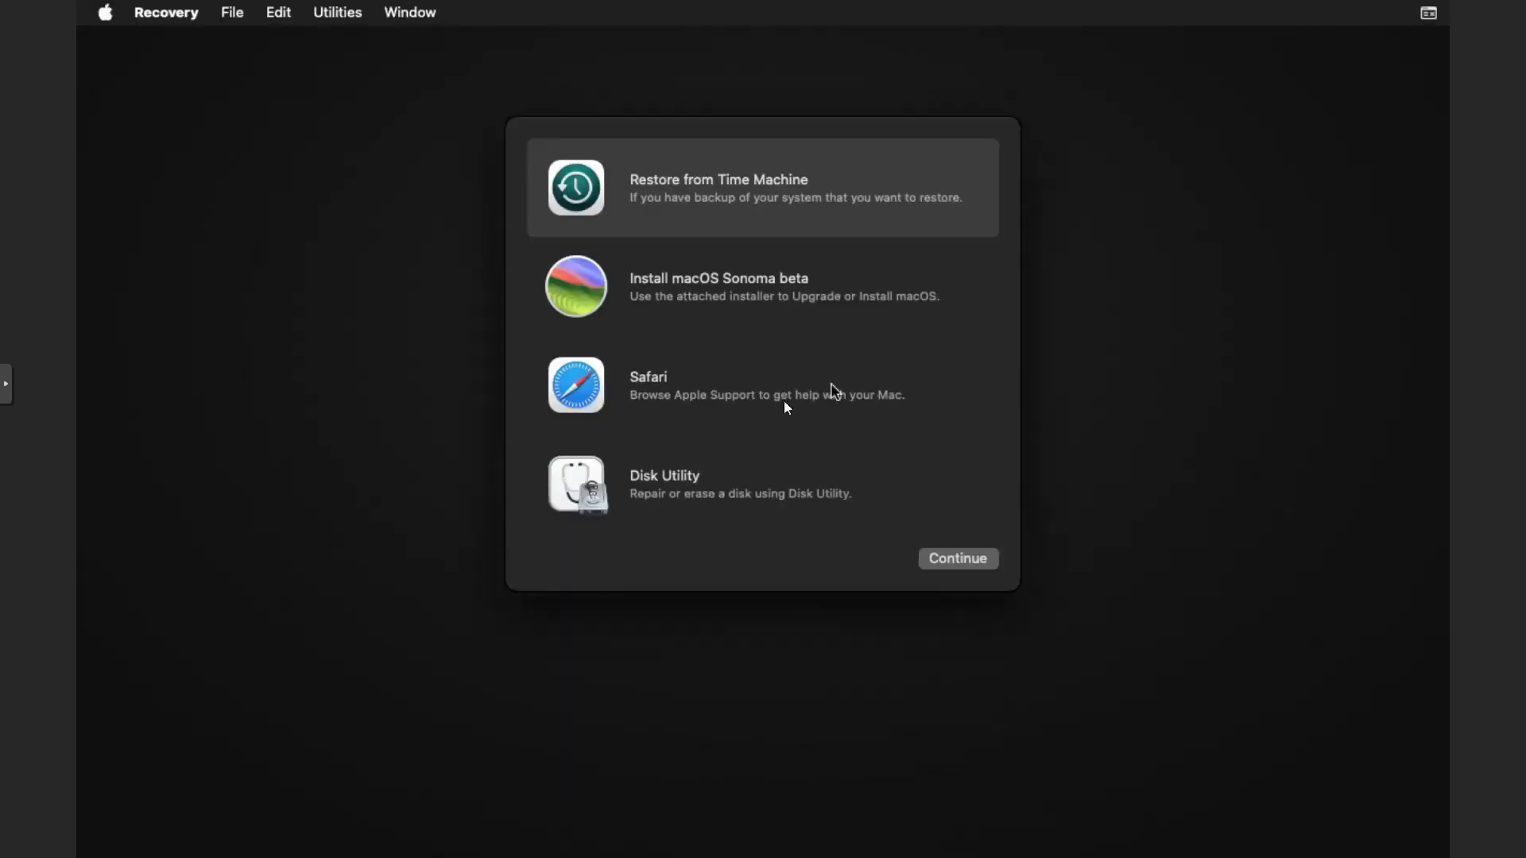
Erase the Apple Inc. VirtIO Block Media disk in Disk Utility as APFS with GUID Partition Map, named macOS.
double_click(760, 496)
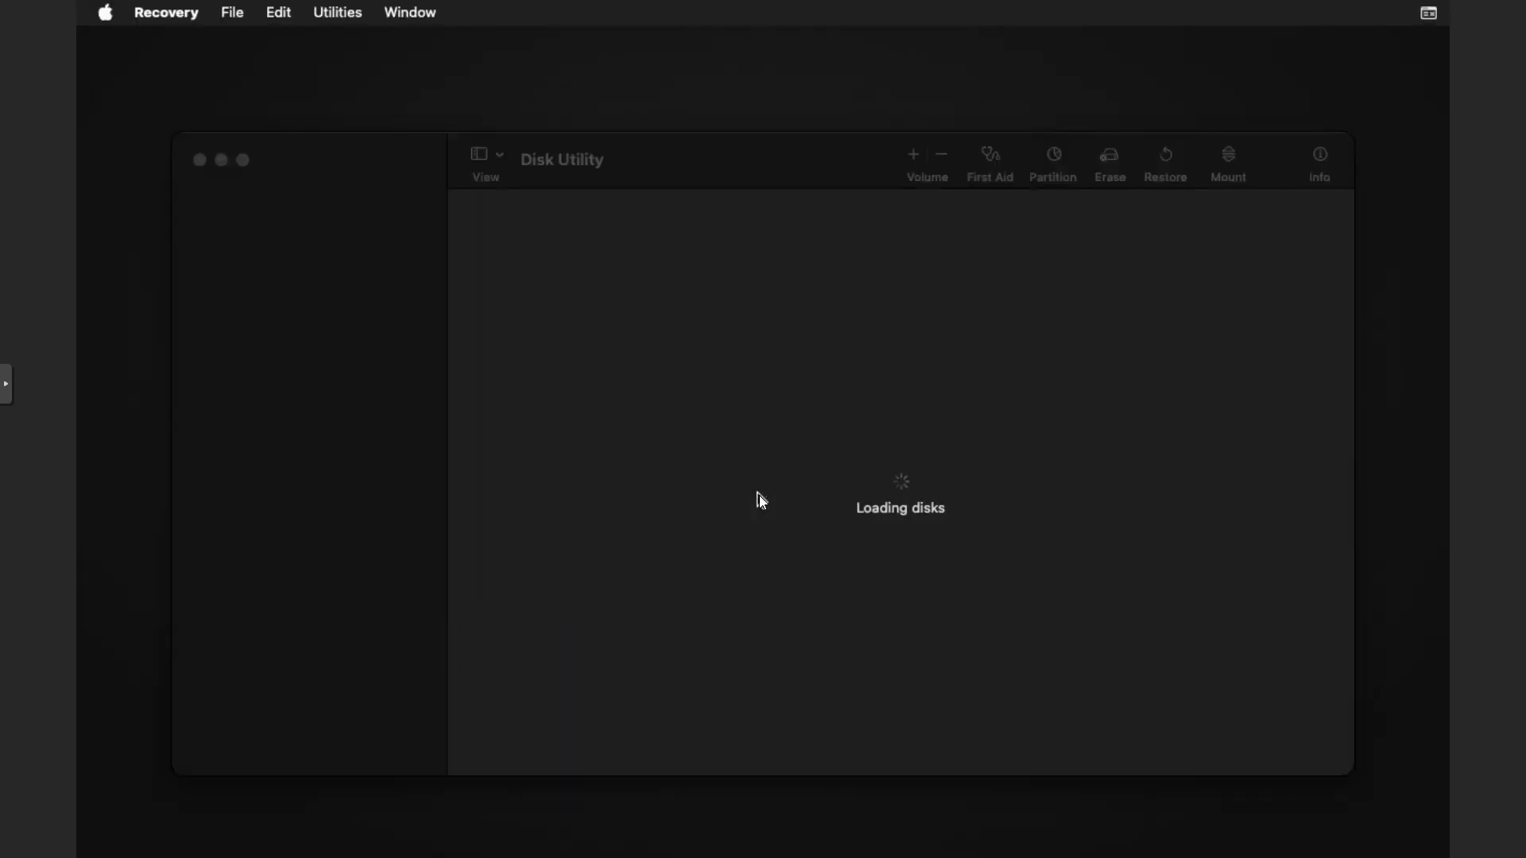
click(302, 221)
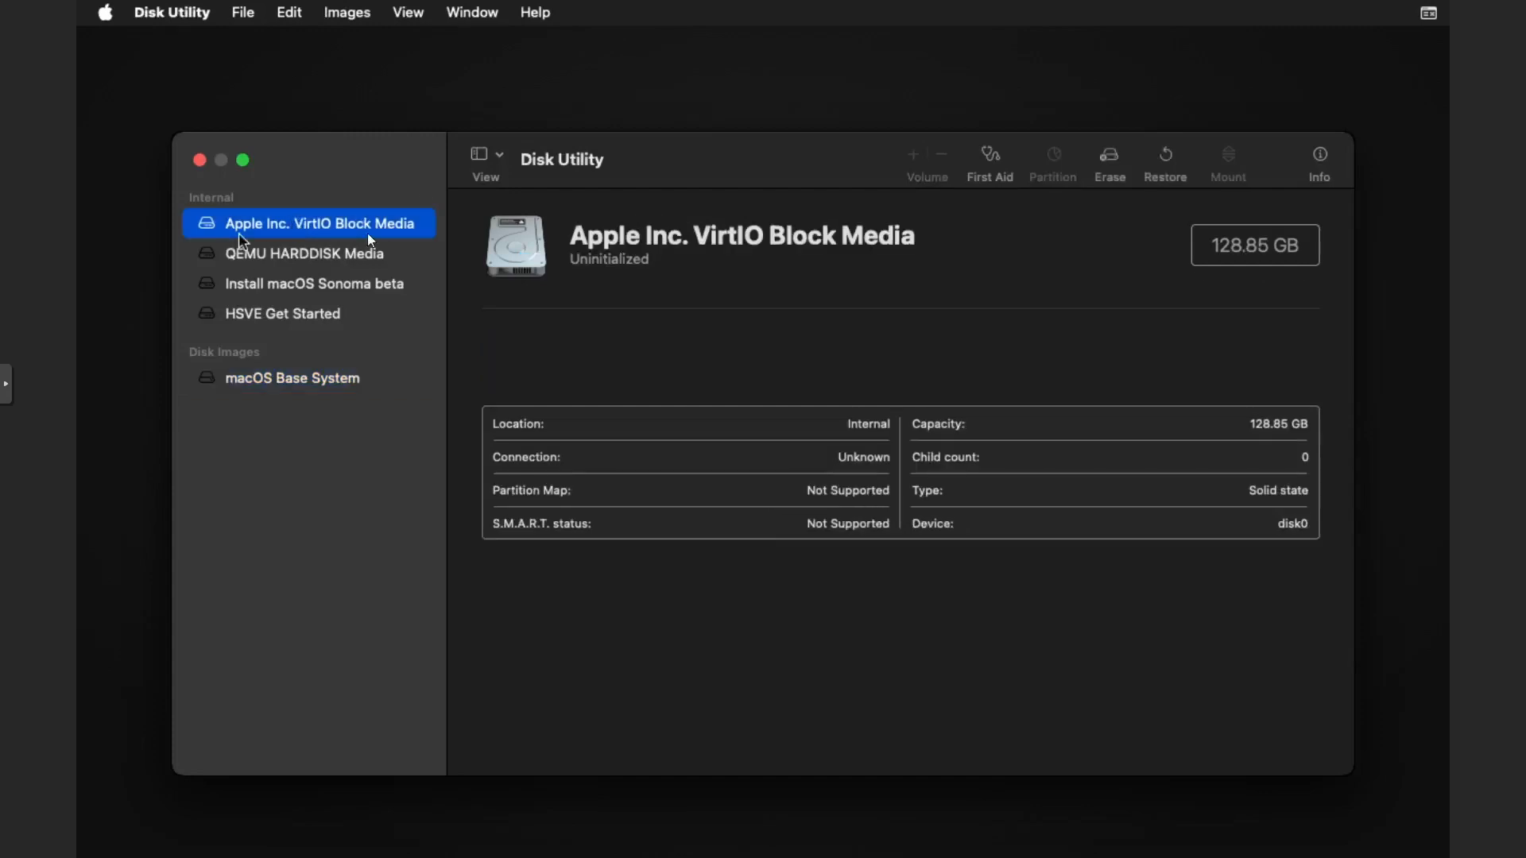
click(1110, 159)
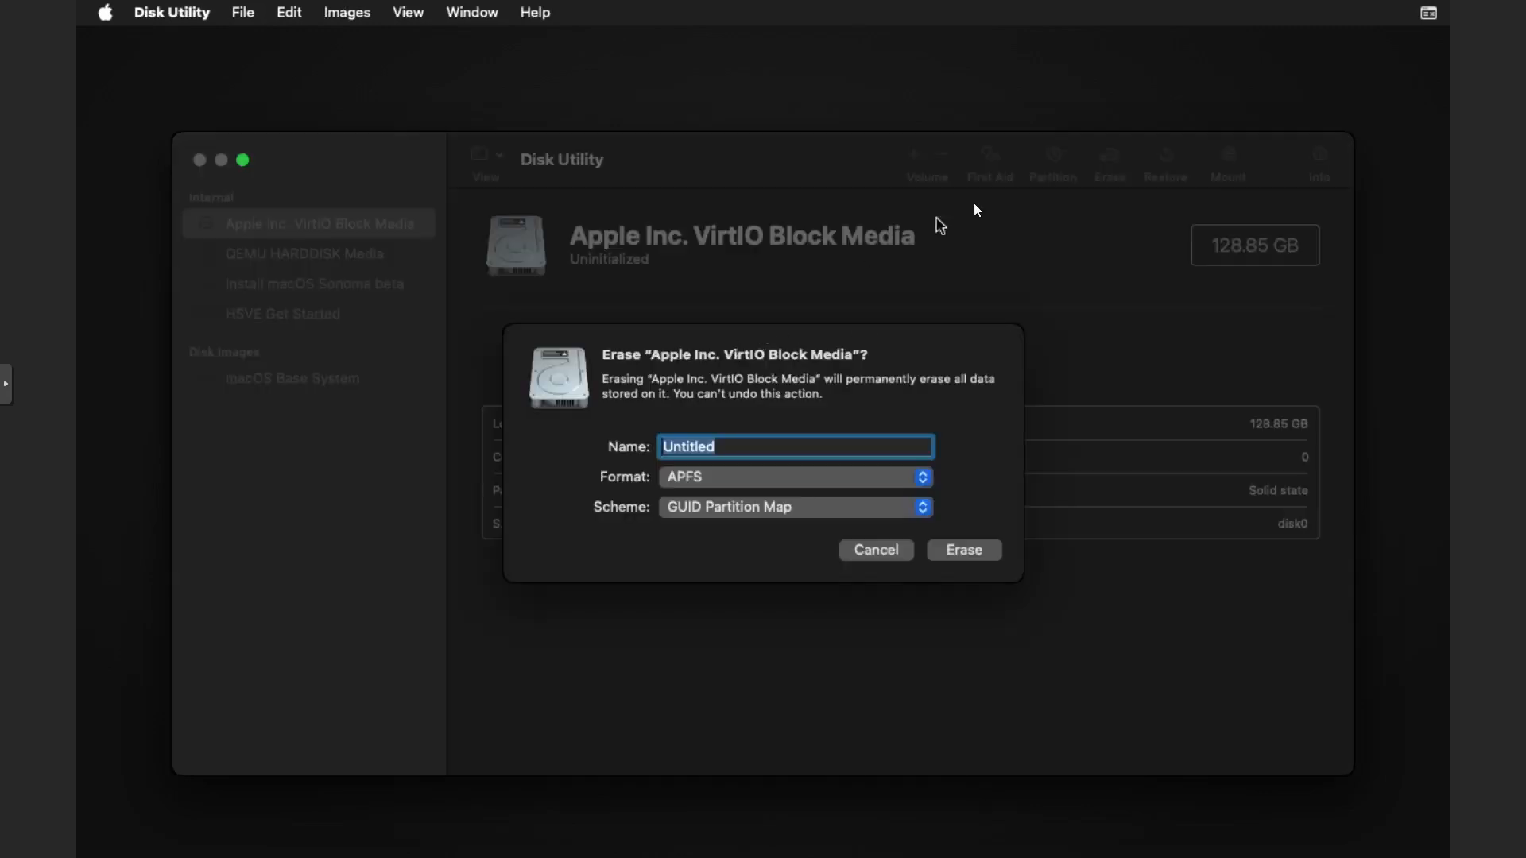
text(macO)
key(BackSpace)
key(BackSpace)
text(OS)
click(943, 556)
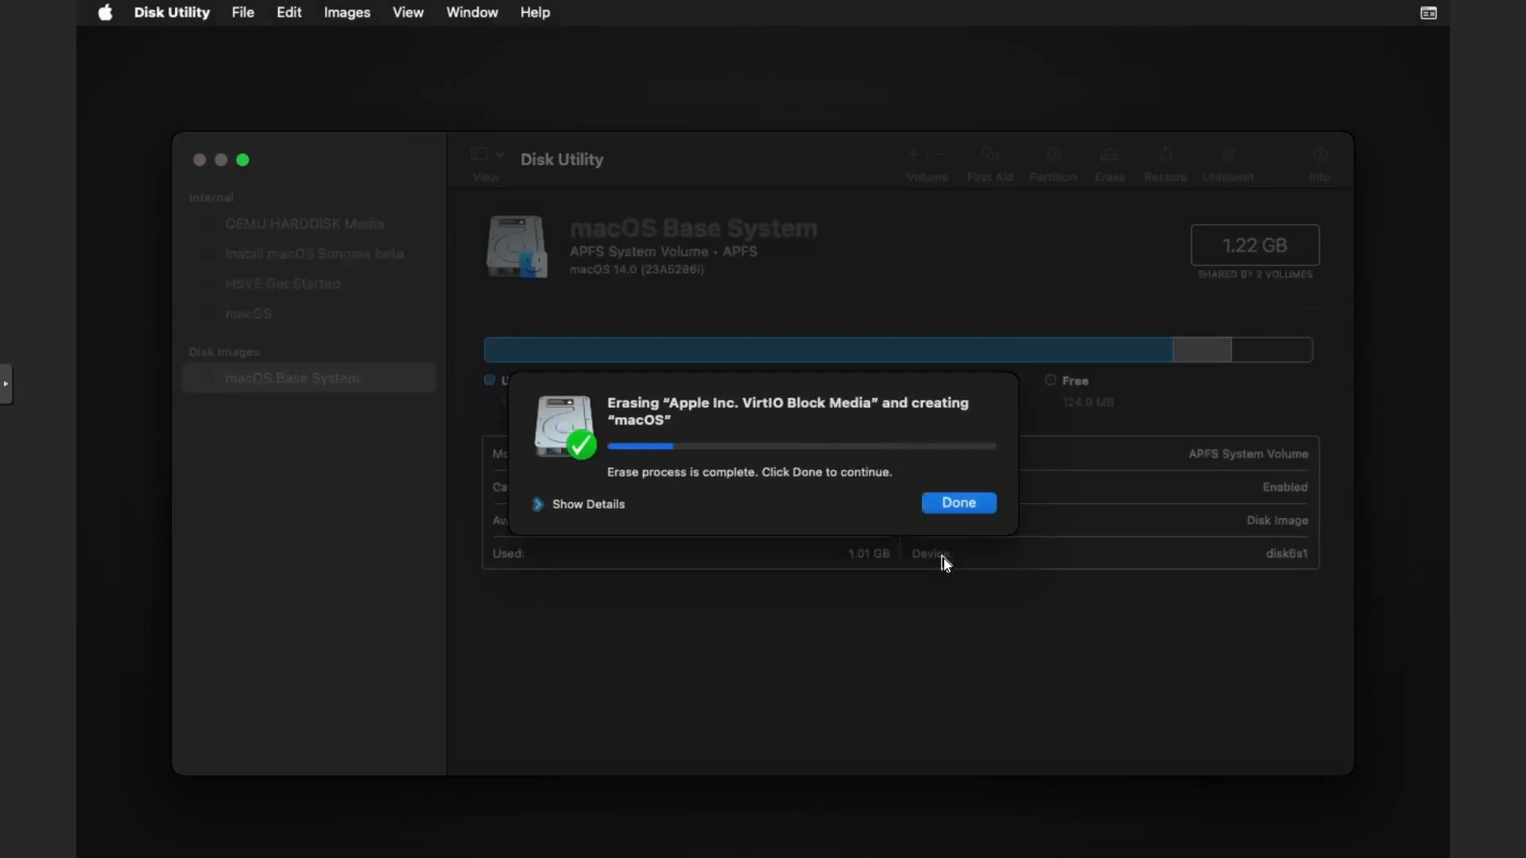
click(959, 511)
click(199, 161)
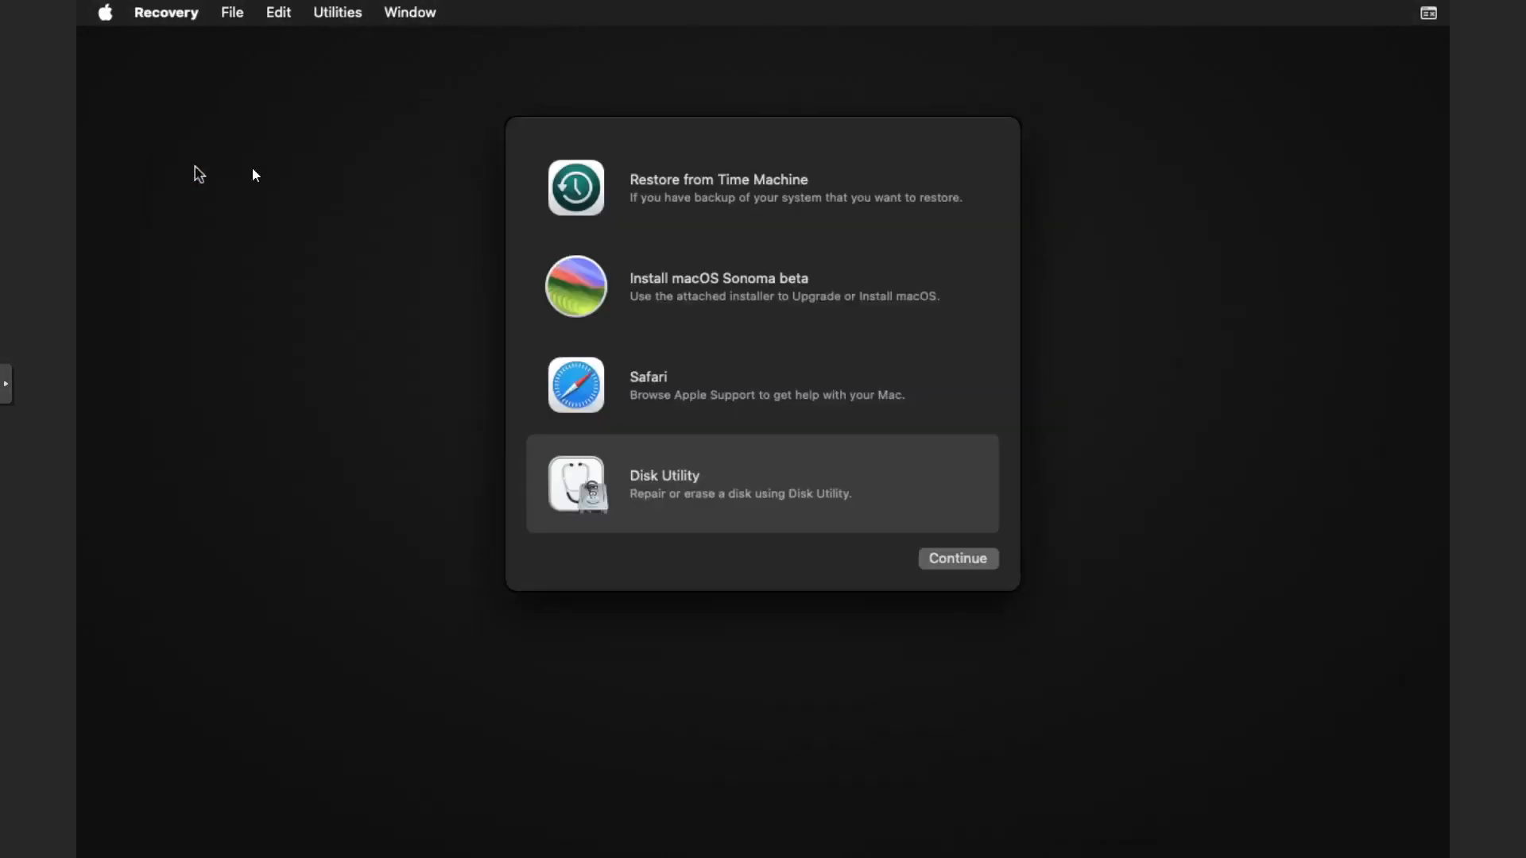
Start installing macOS Sonoma beta on the macOS disk, agreeing to the software license.
click(784, 321)
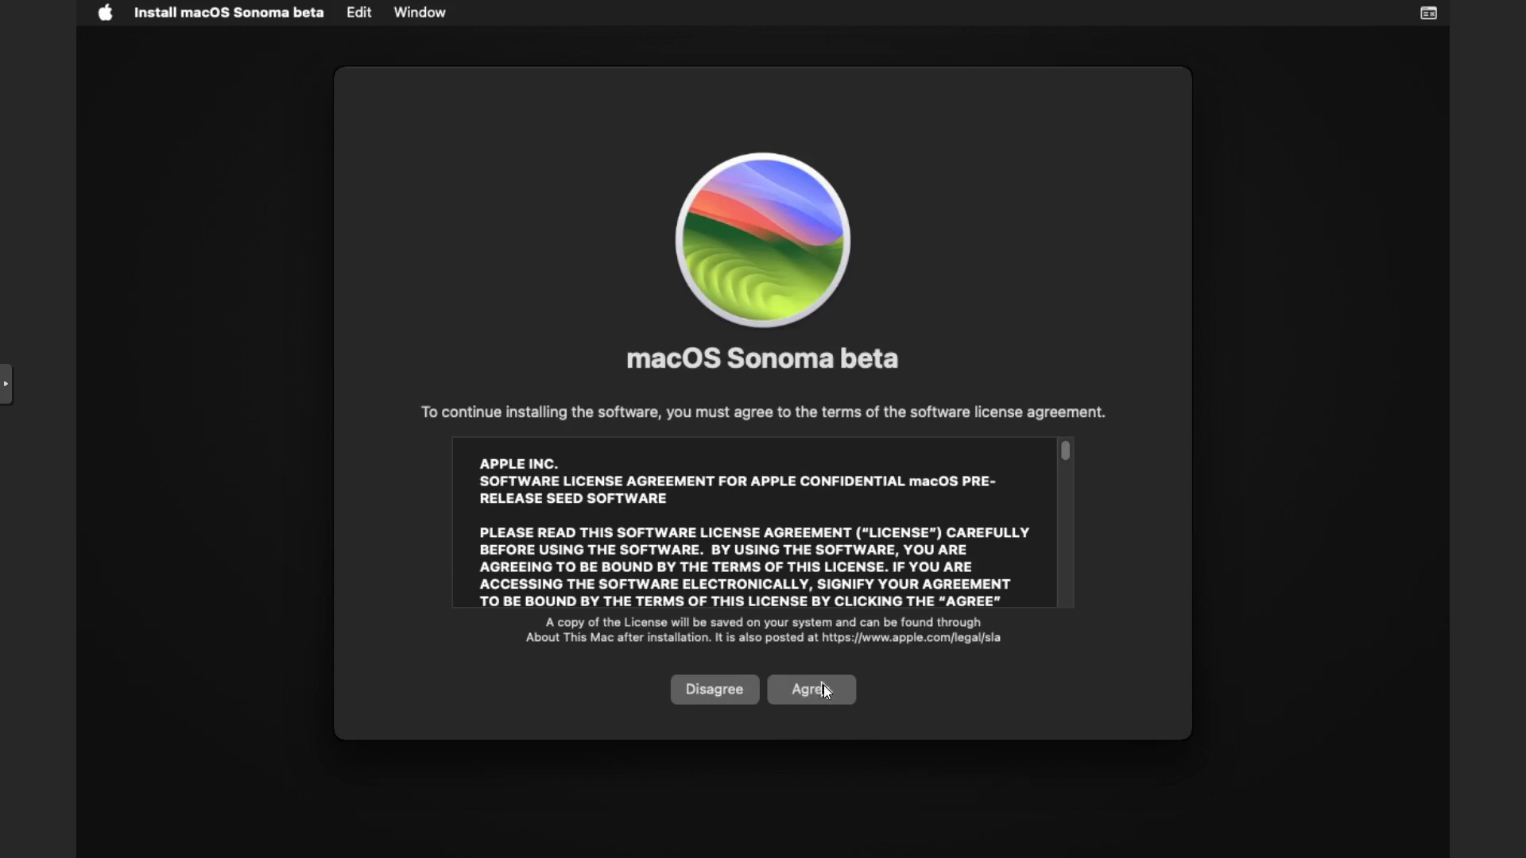
click(823, 688)
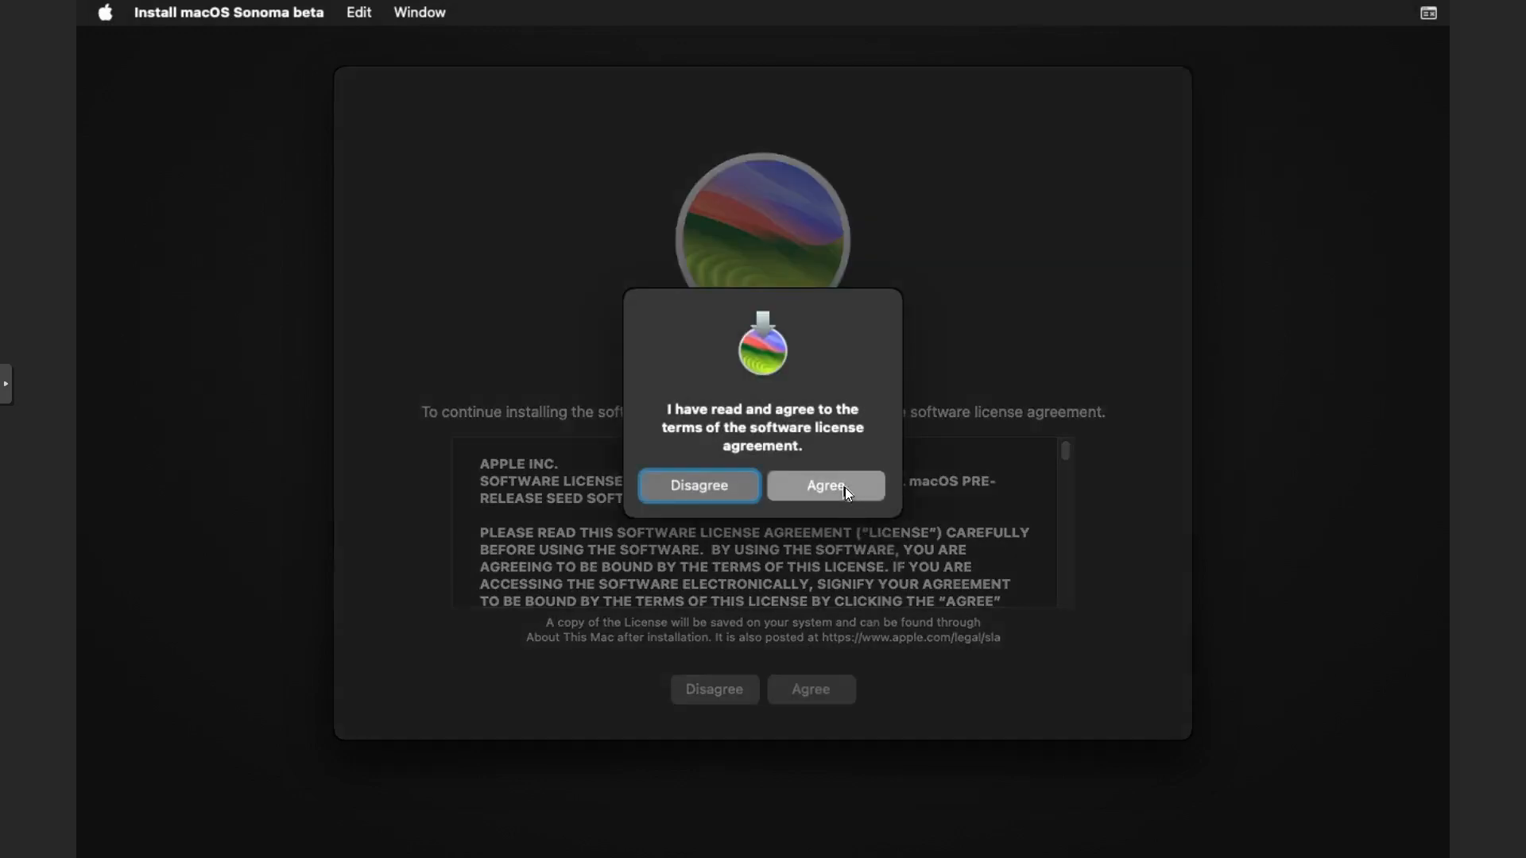
click(845, 488)
click(575, 565)
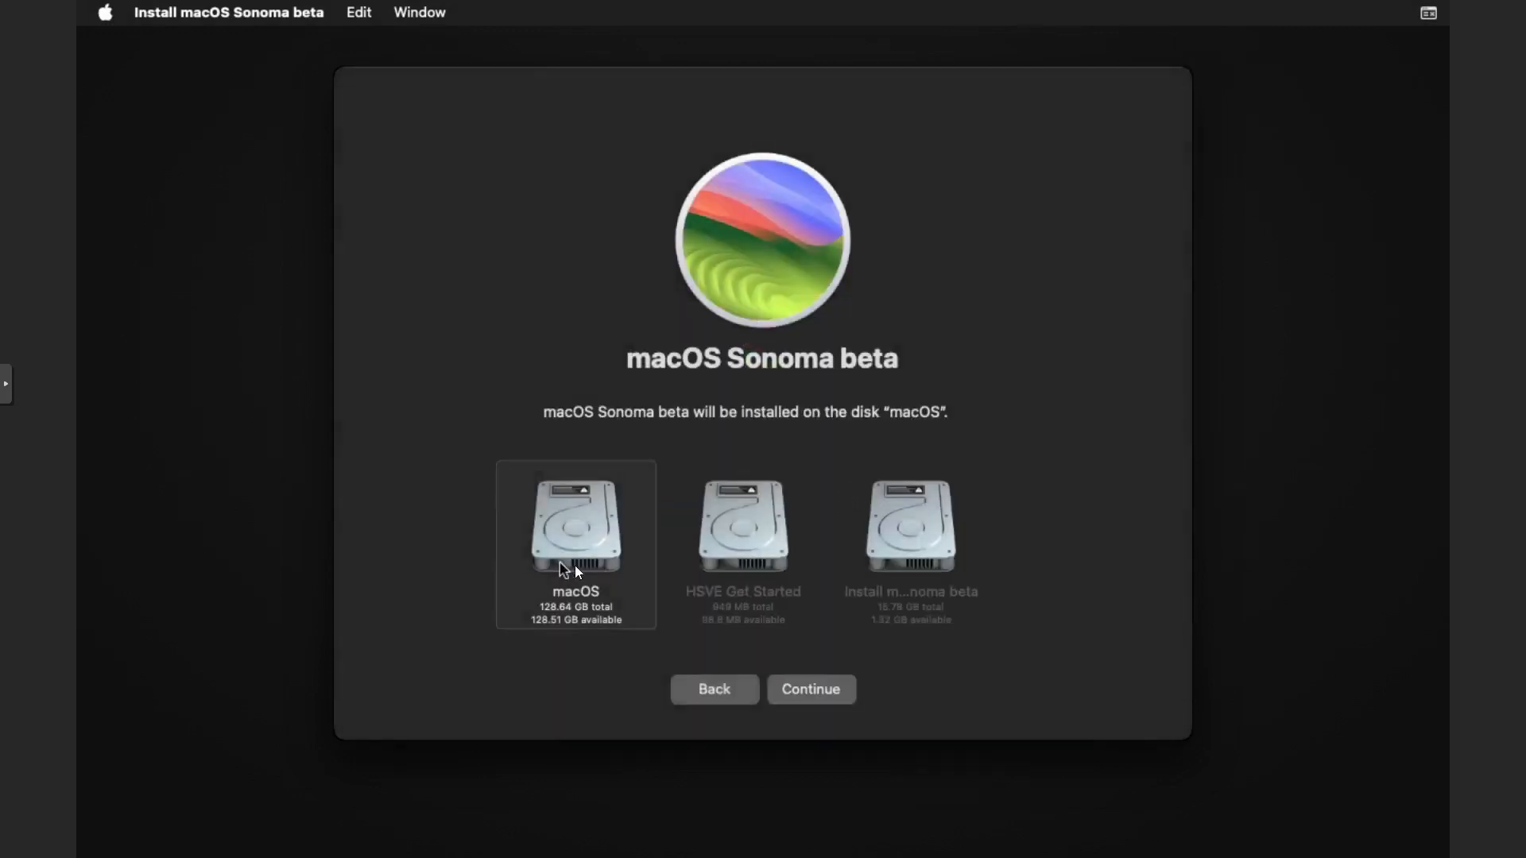
click(847, 692)
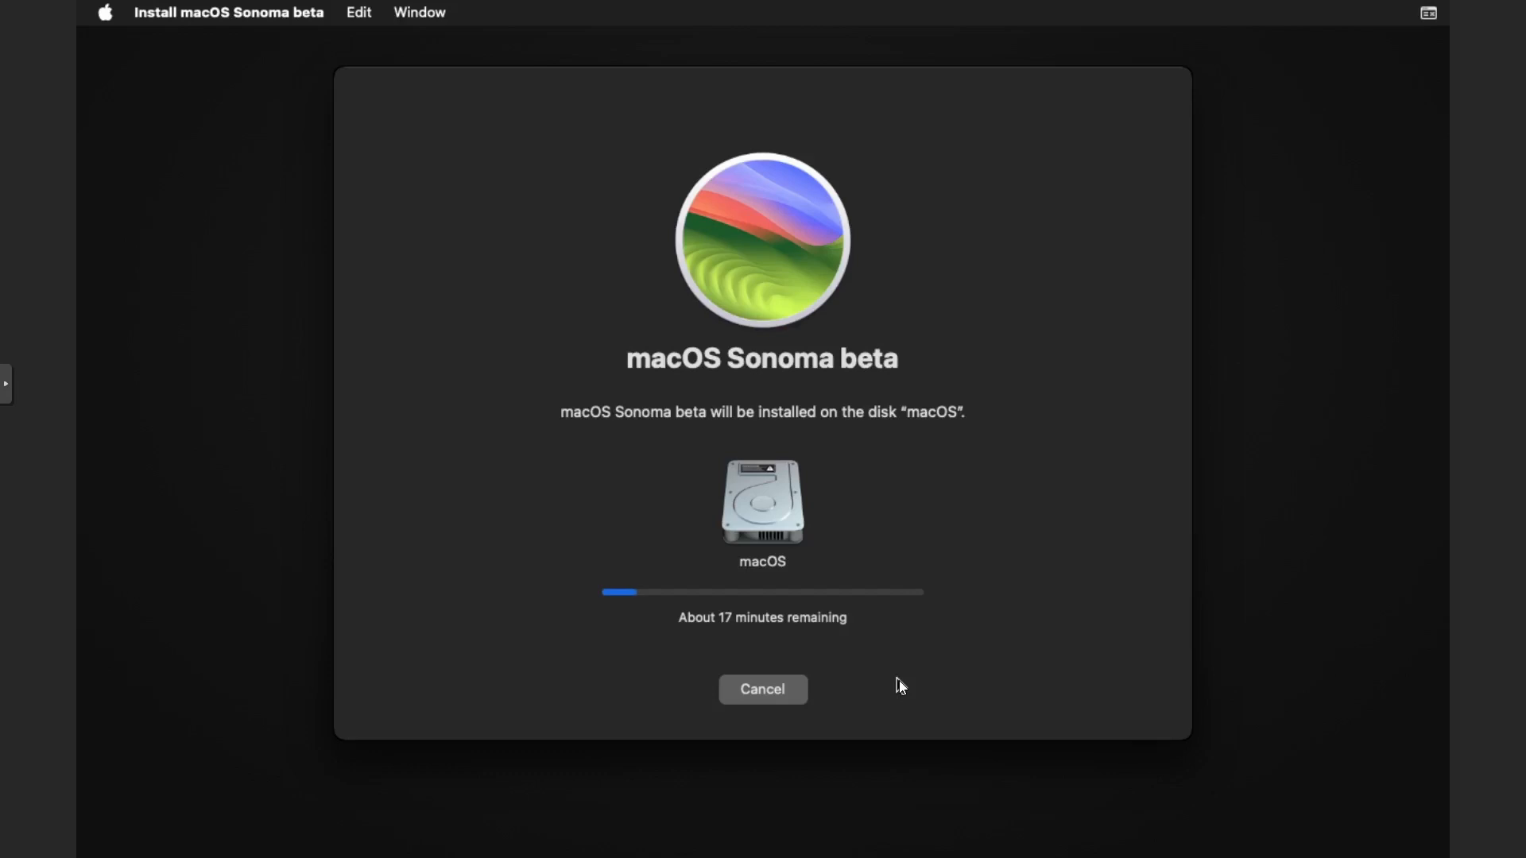
Cancel and quit the macOS installation, then shut down the virtual machine.
click(762, 689)
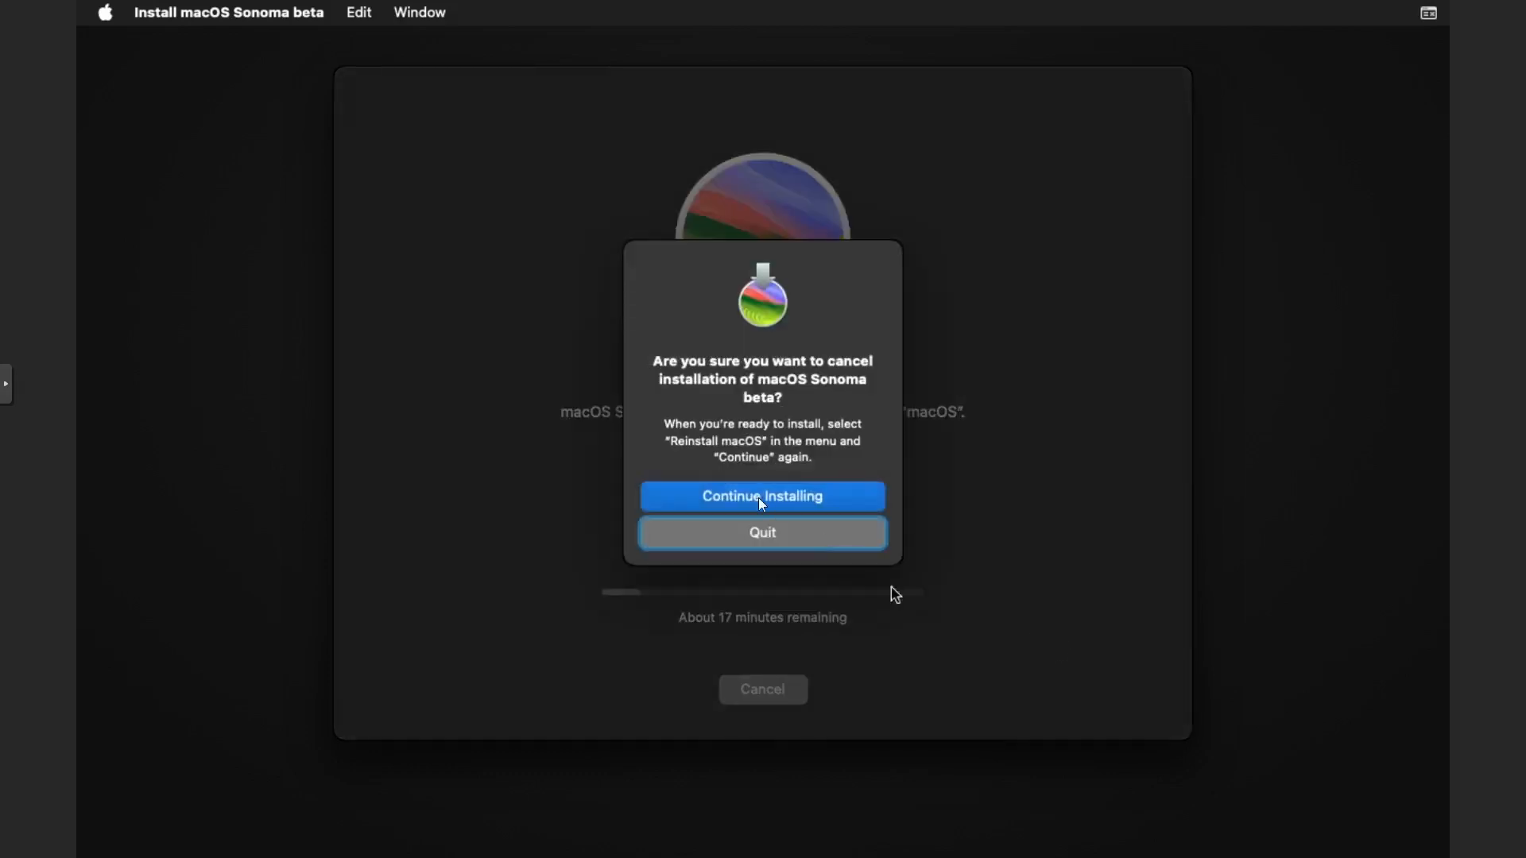
click(786, 530)
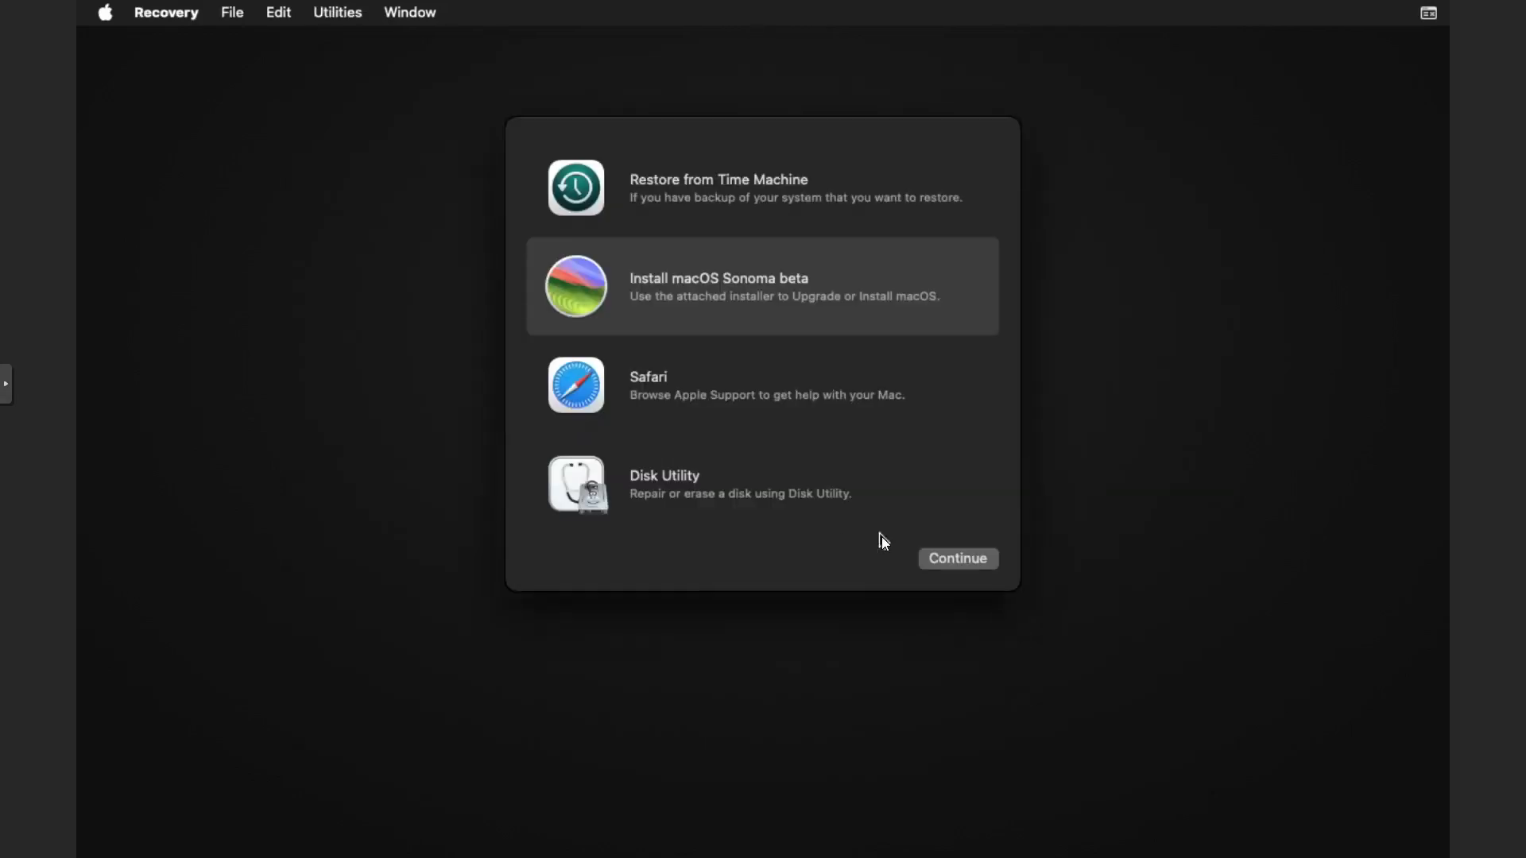
click(106, 12)
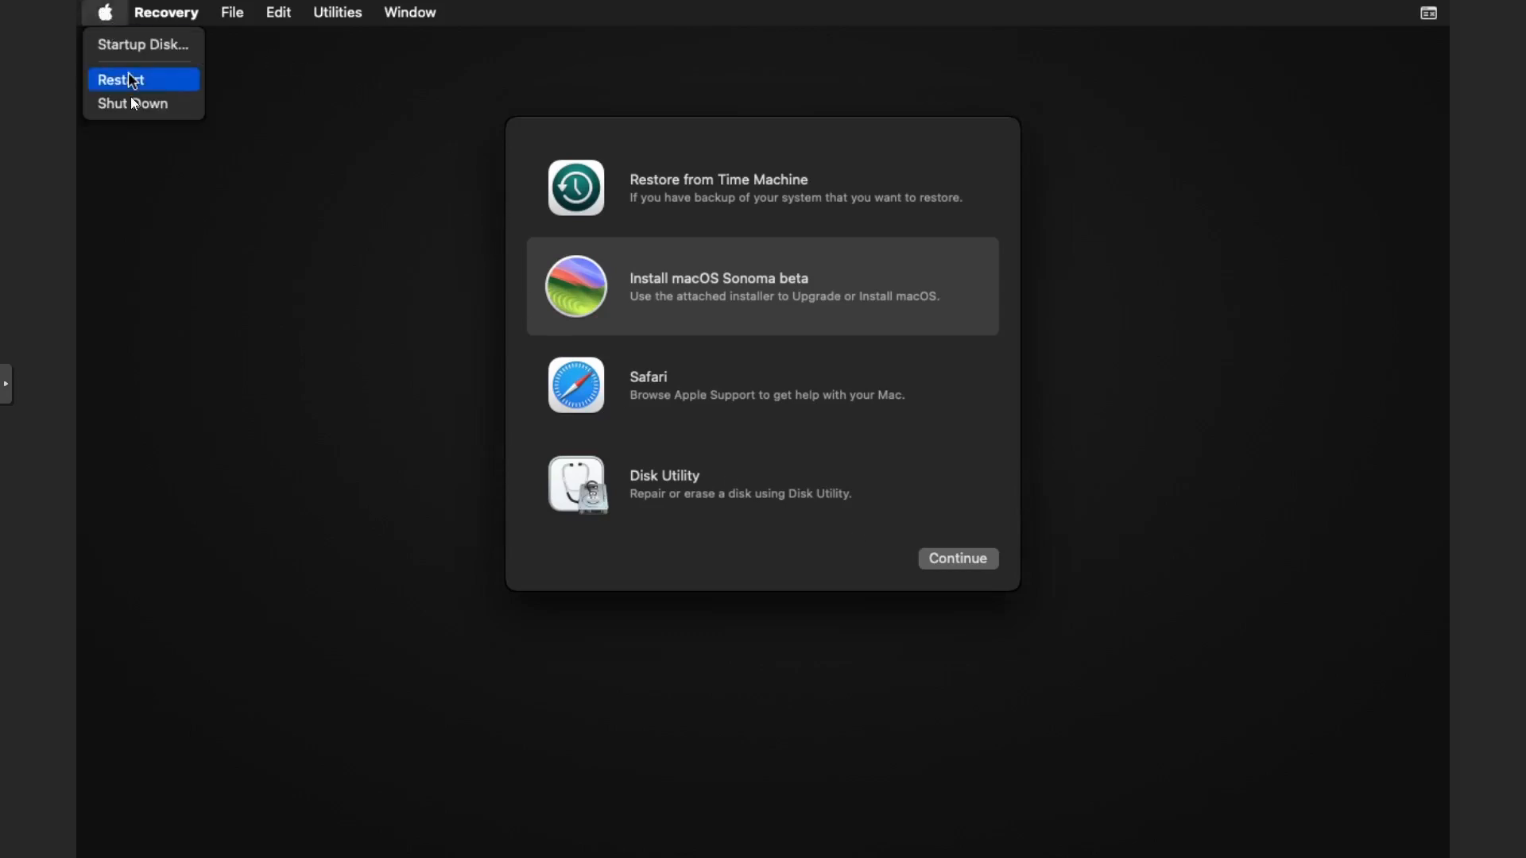
click(137, 101)
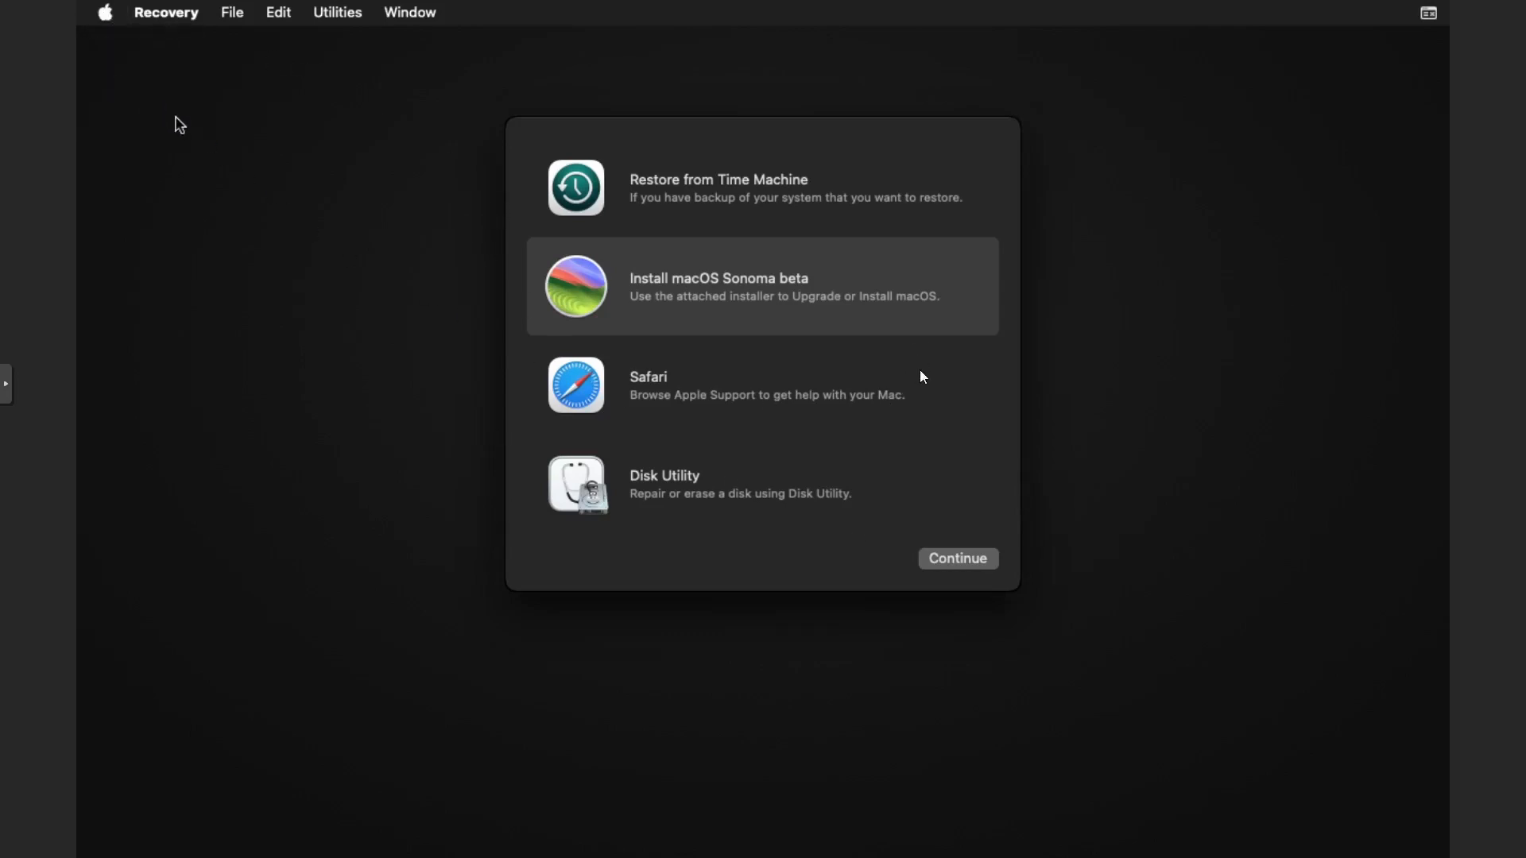